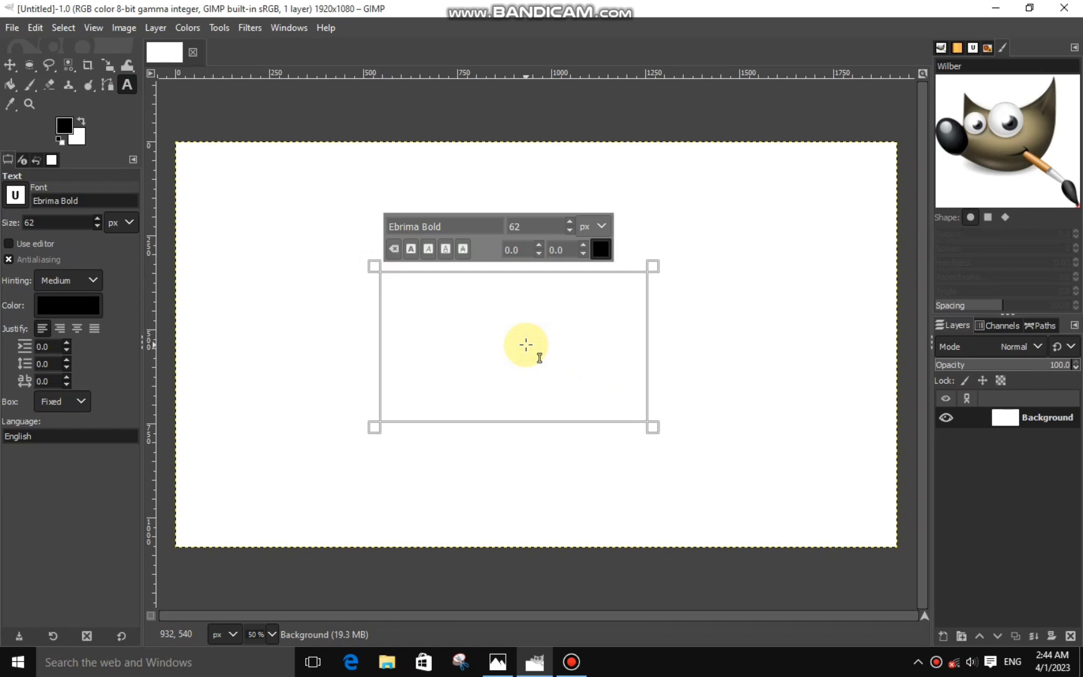
# - Enter the text "PG" in the text box and set its font to Times New Roman, Bold
pyautogui.write('PG')
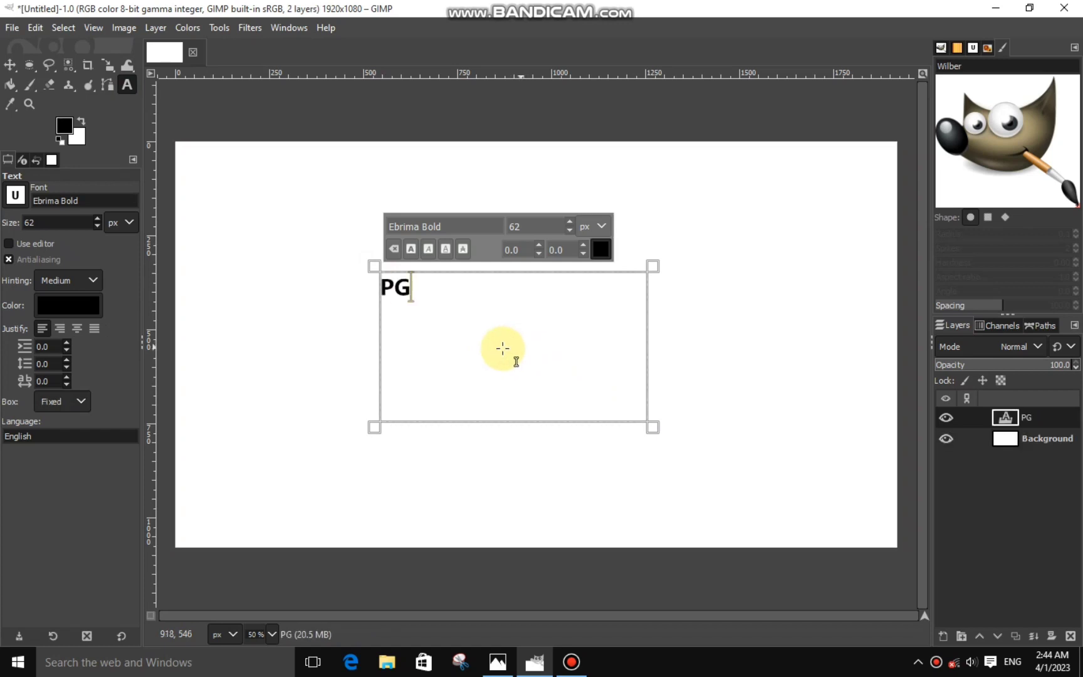
pyautogui.click(17, 196)
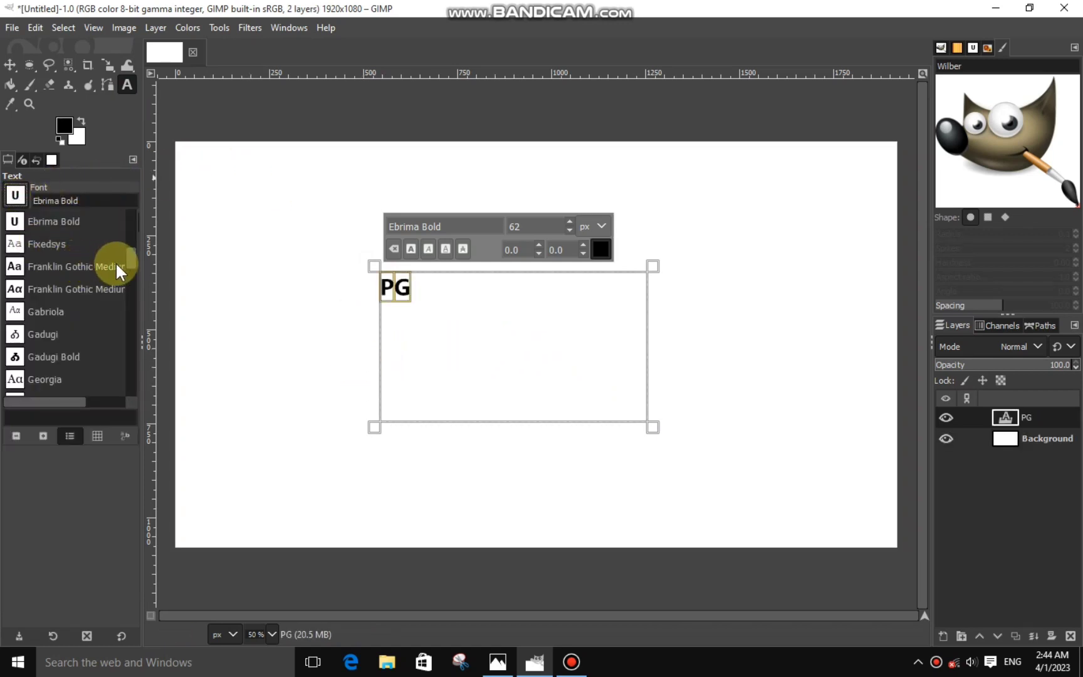
pyautogui.scroll(-2, 130, 262)
pyautogui.scroll(-8, 133, 265)
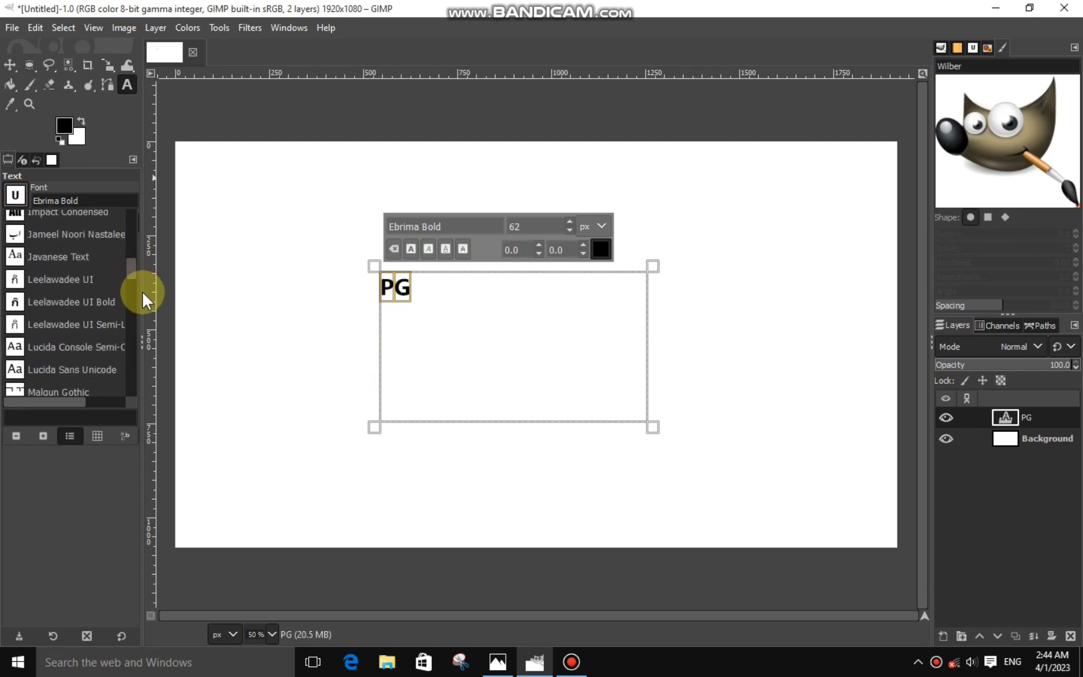
pyautogui.moveTo(130, 276); pyautogui.dragTo(124, 372)
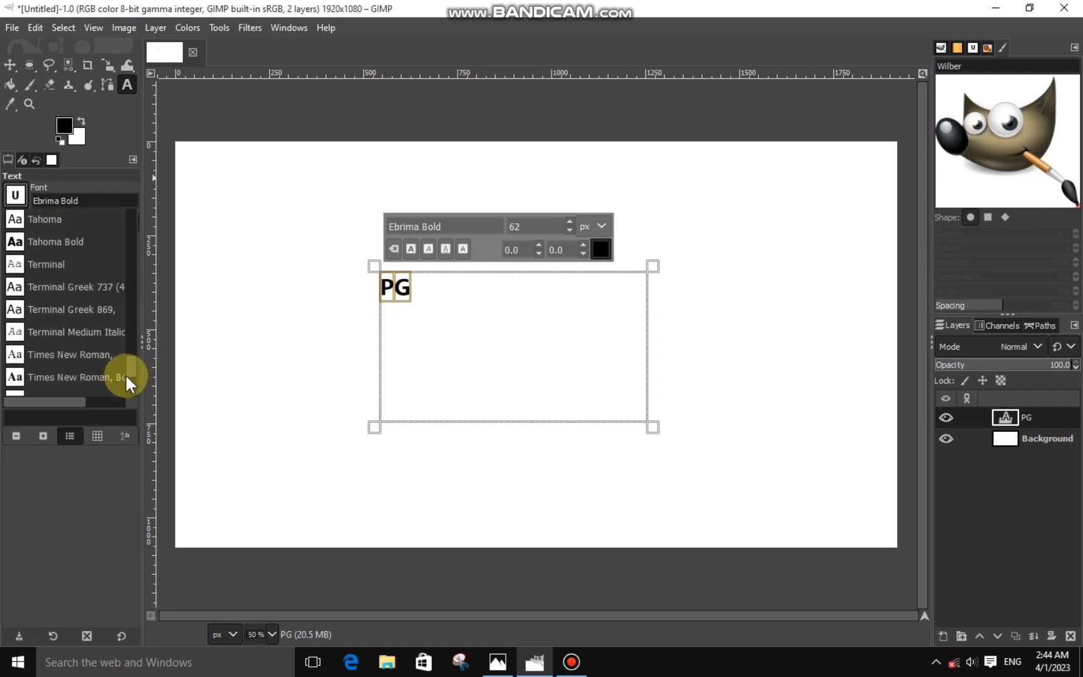
pyautogui.click(17, 379)
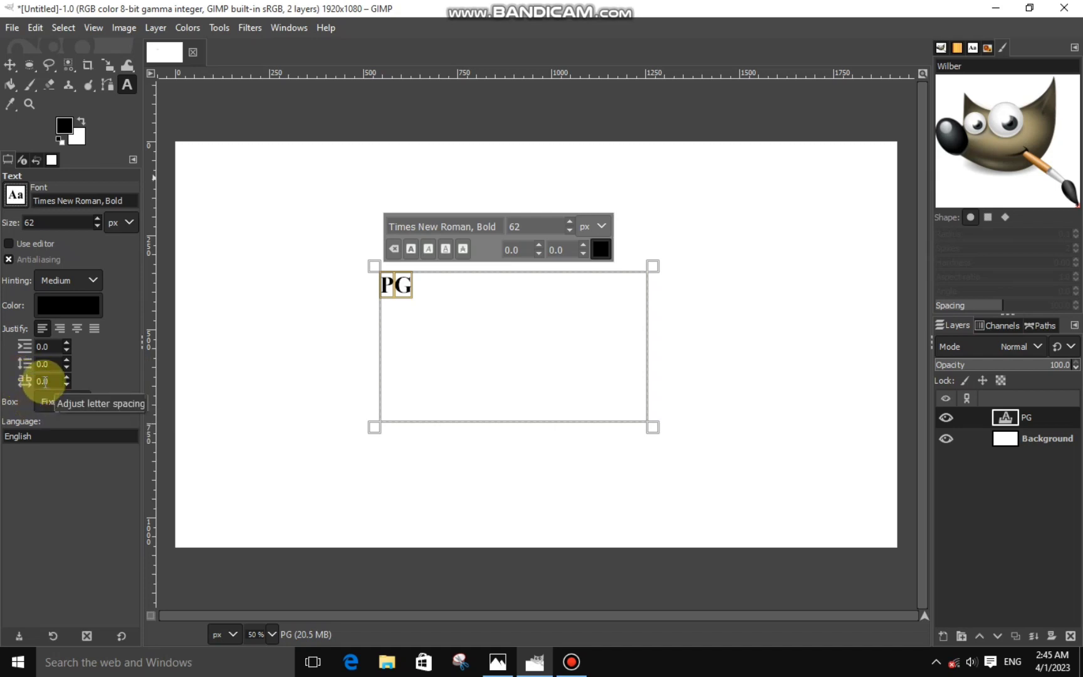
# - Set the PG text size to 432 px and extend its text box upward and downward to hold the larger letters
pyautogui.scroll(20, 570, 219)
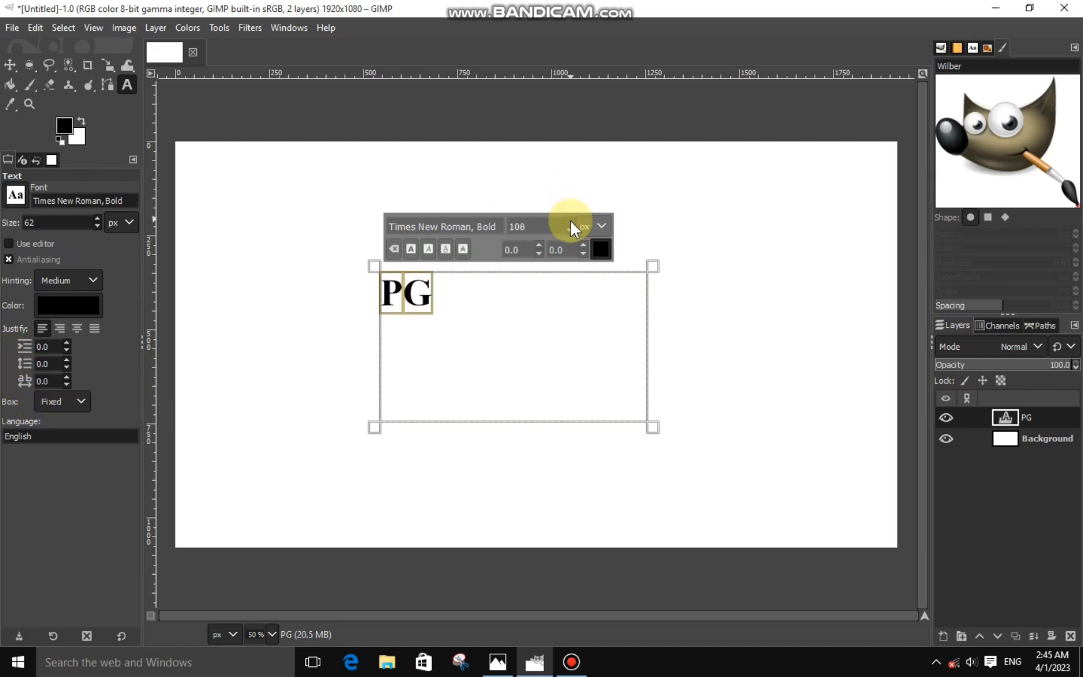
pyautogui.scroll(20, 570, 220)
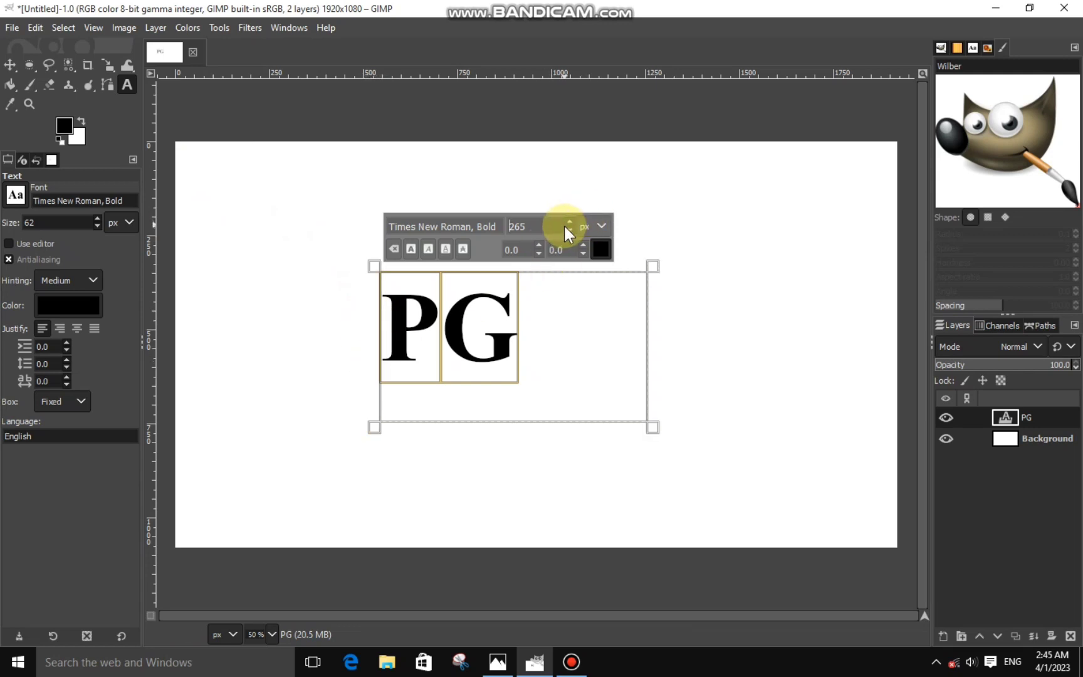
pyautogui.scroll(20, 567, 221)
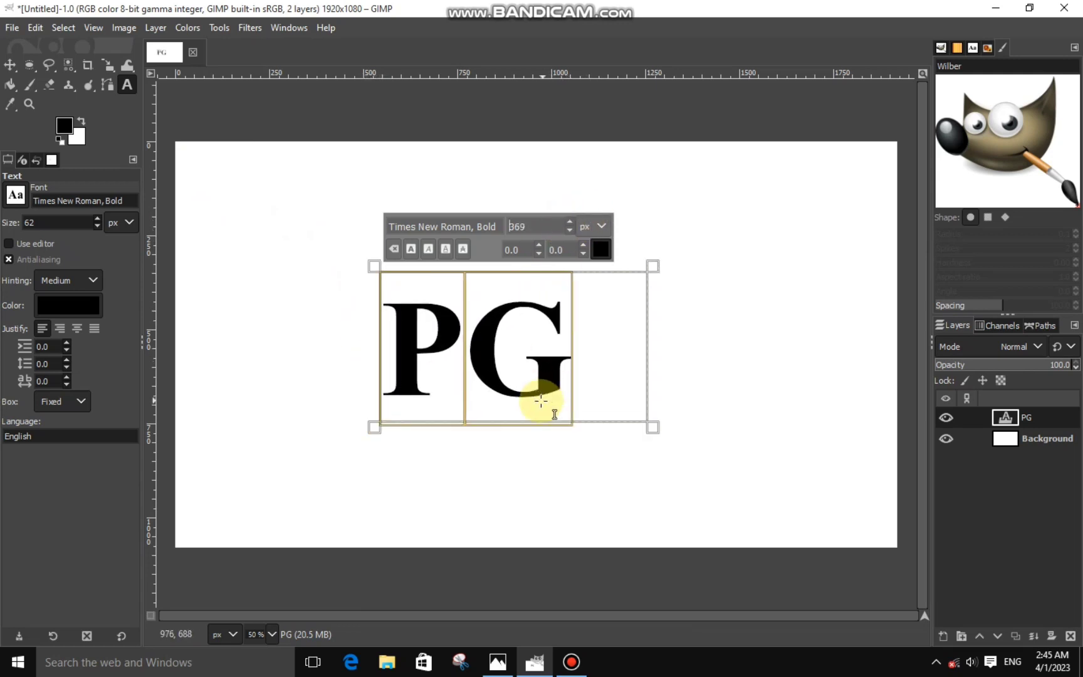
pyautogui.moveTo(540, 401); pyautogui.dragTo(633, 454)
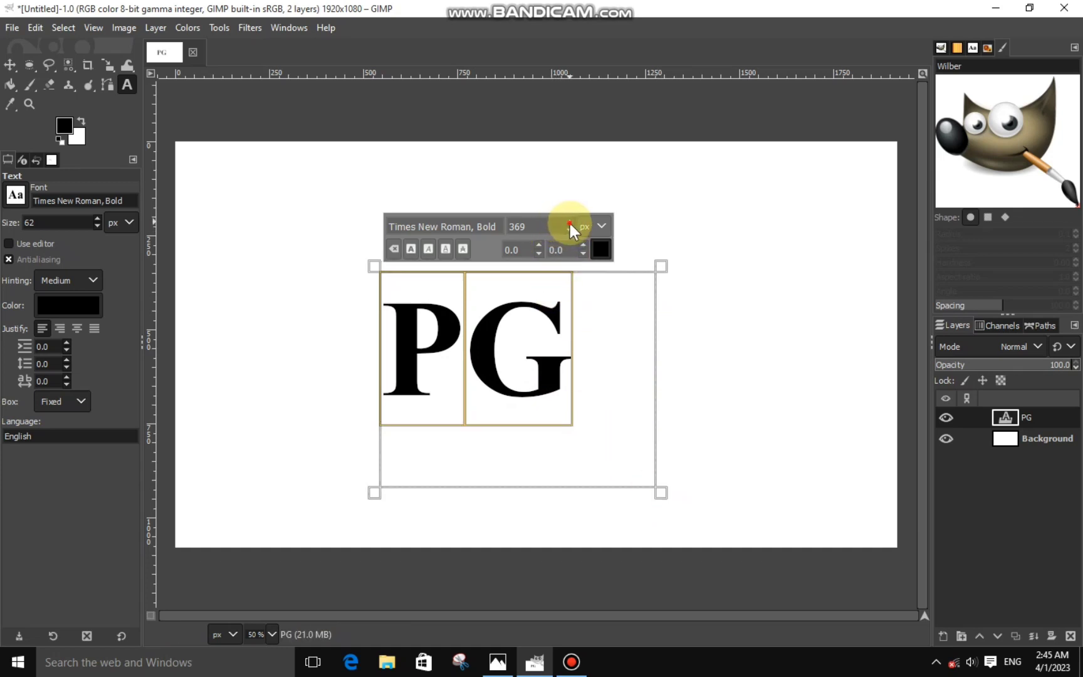
pyautogui.scroll(20, 568, 224)
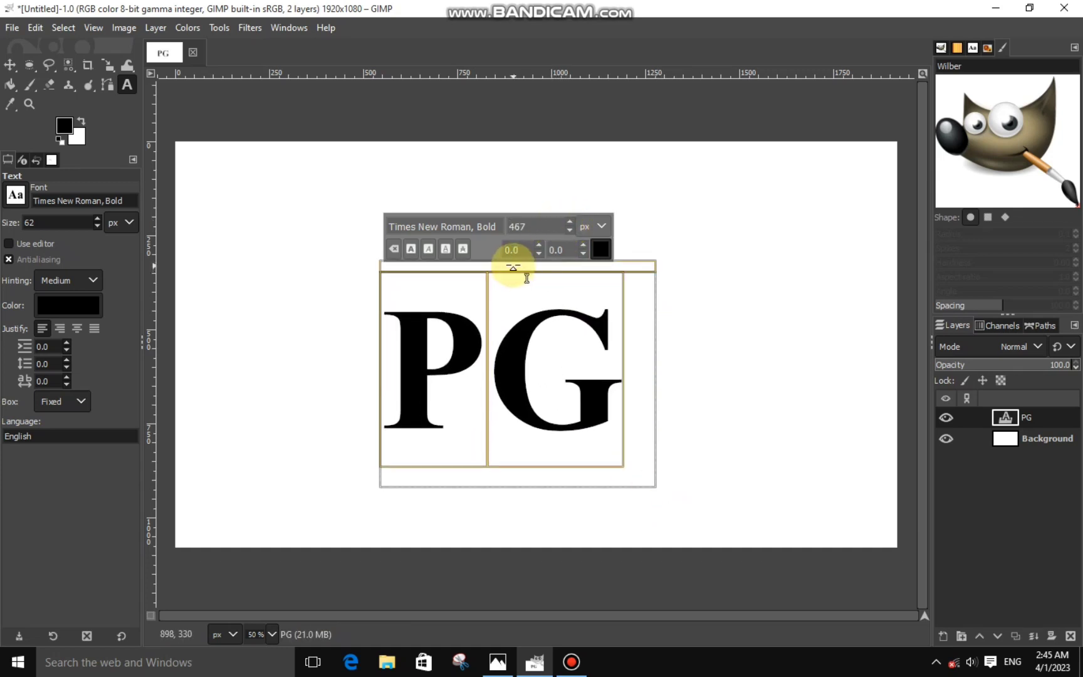
pyautogui.moveTo(662, 492); pyautogui.dragTo(643, 457)
pyautogui.moveTo(532, 267); pyautogui.dragTo(559, 196)
pyautogui.scroll(-4, 570, 158)
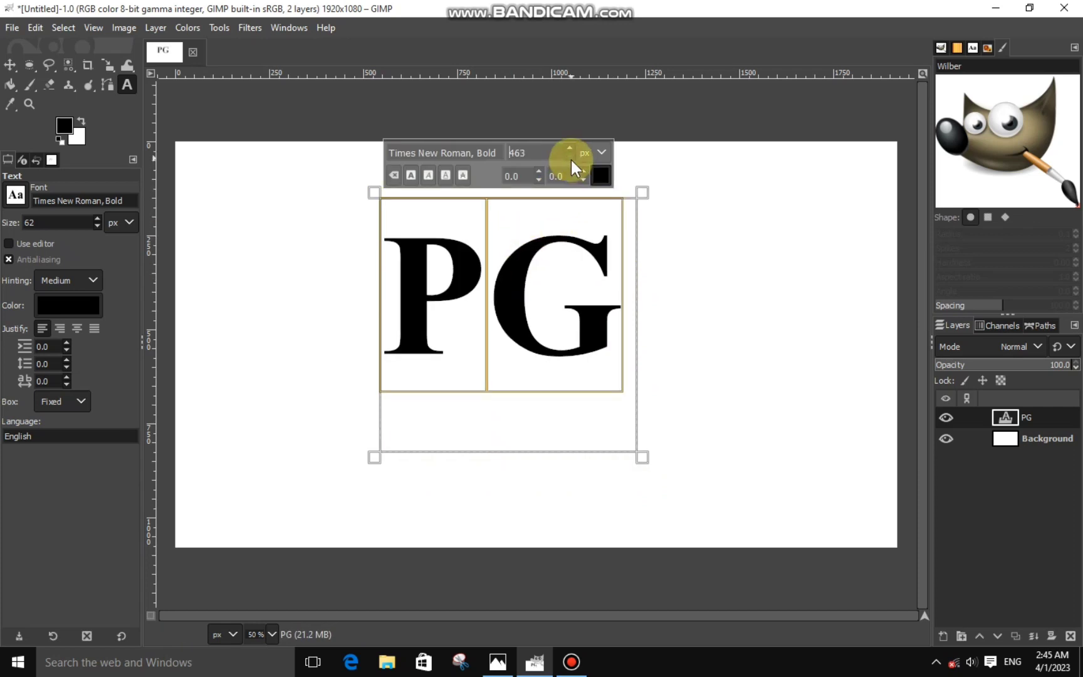
pyautogui.scroll(-20, 570, 158)
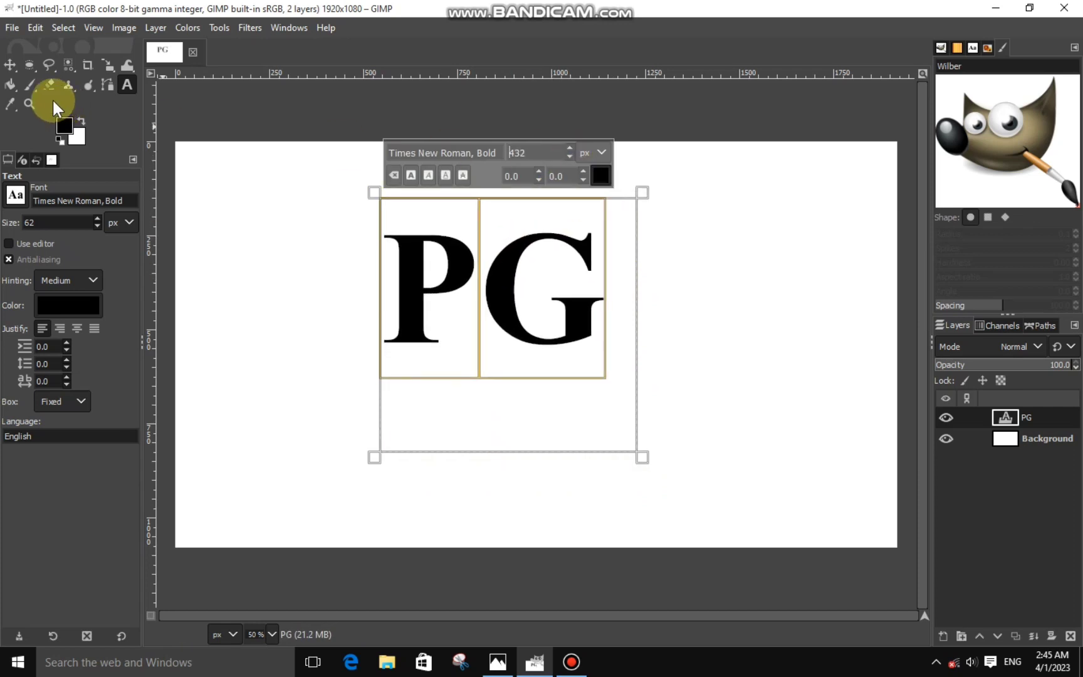
# - Outline the letter G with a closed four-sided Free Select selection that leaves out the P
pyautogui.click(69, 65)
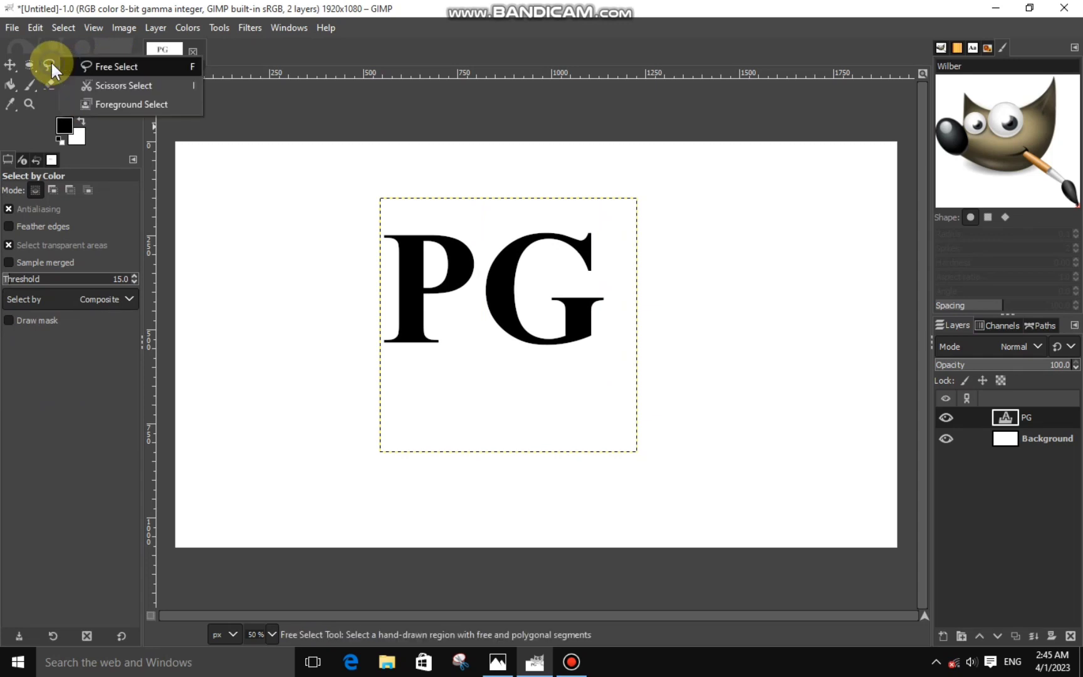
pyautogui.click(48, 65)
pyautogui.click(483, 168)
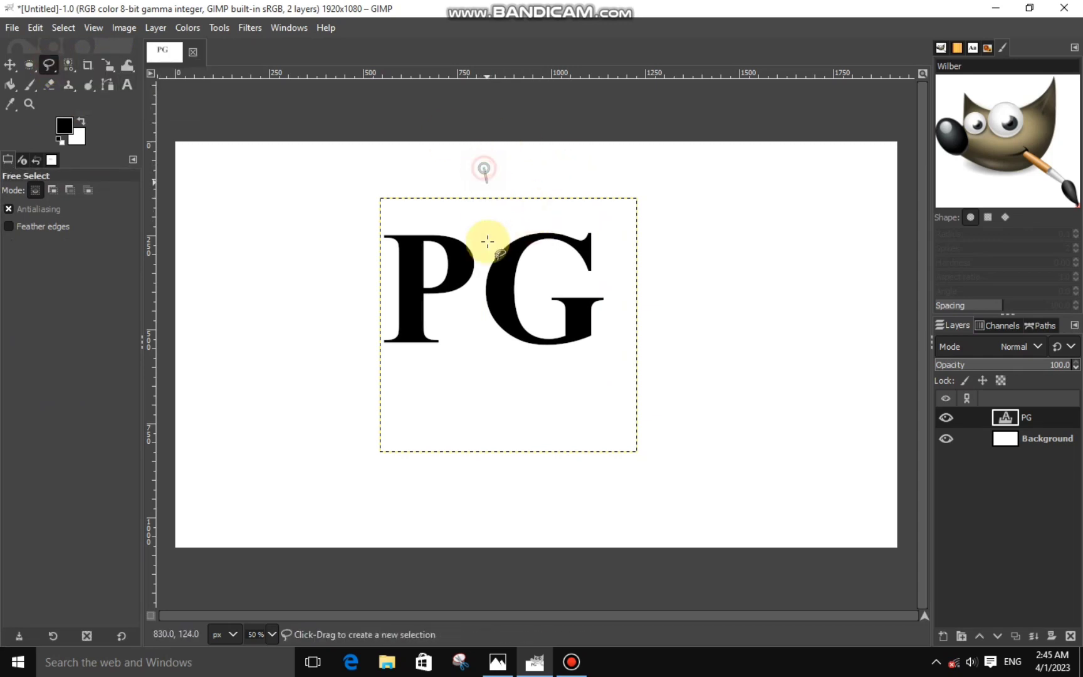
pyautogui.click(471, 394)
pyautogui.click(767, 375)
pyautogui.click(684, 157)
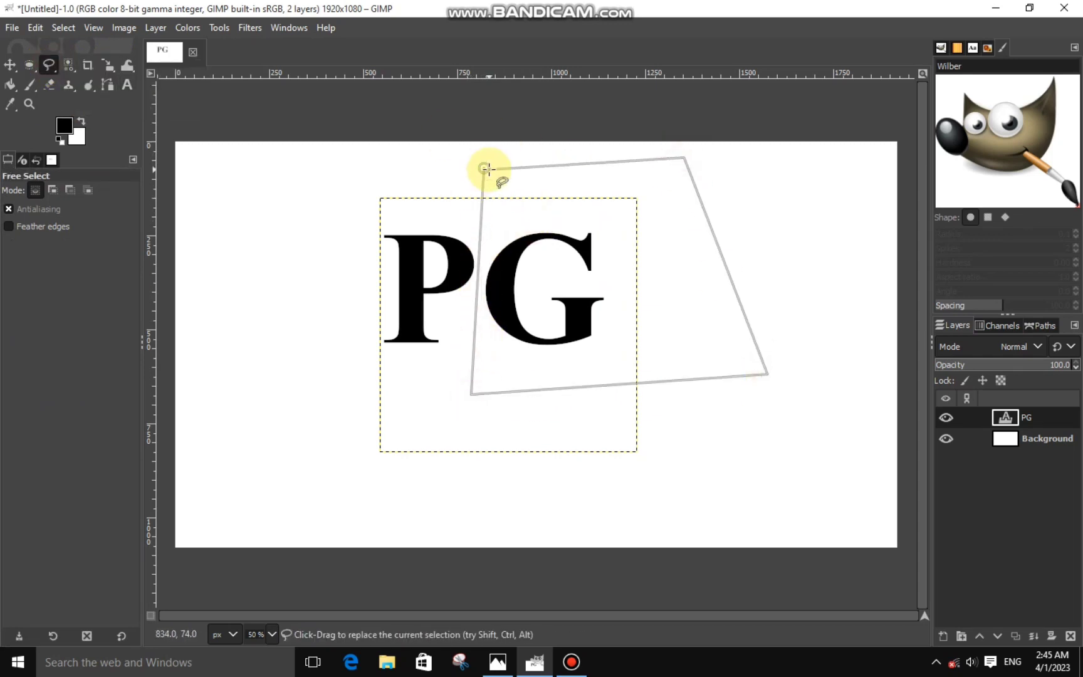
pyautogui.click(483, 168)
# - Cut the selected G and paste it onto a new layer of its own, separate from the P
pyautogui.rightClick(569, 254)
pyautogui.moveTo(609, 290)
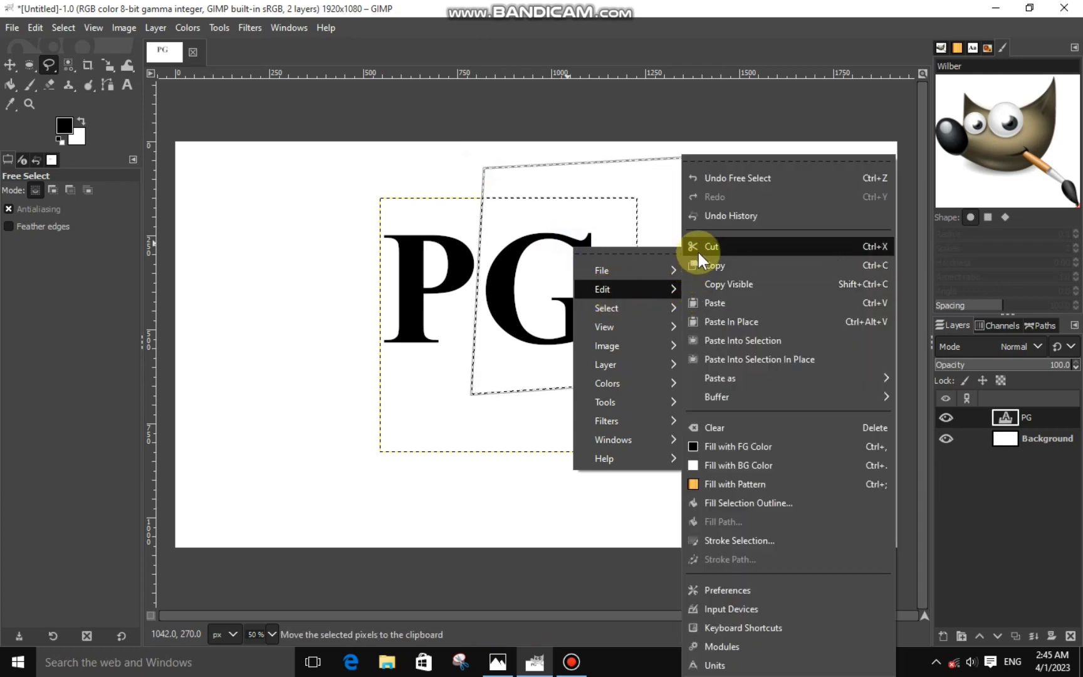
pyautogui.click(697, 245)
pyautogui.rightClick(636, 259)
pyautogui.moveTo(669, 305)
pyautogui.click(798, 303)
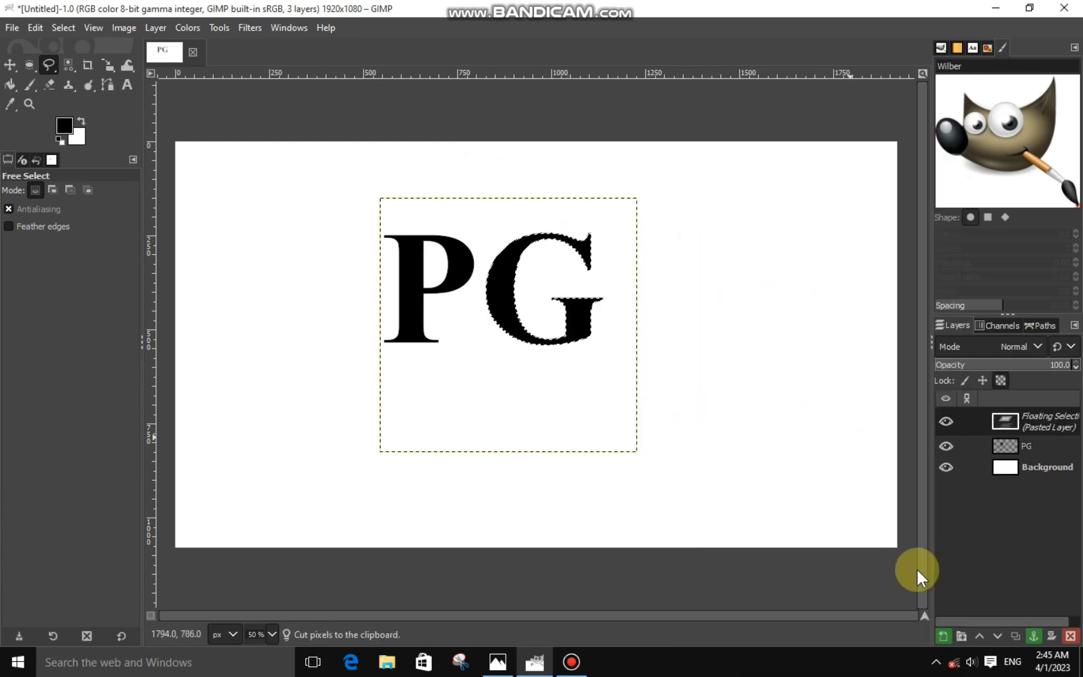
pyautogui.click(941, 635)
pyautogui.click(944, 418)
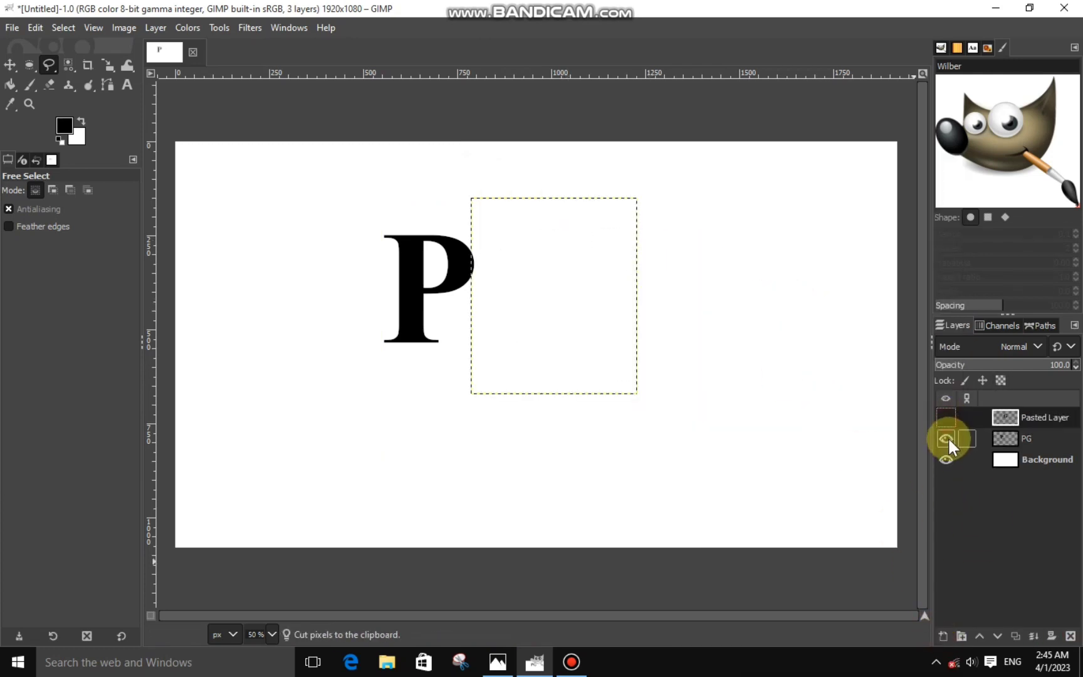
pyautogui.click(946, 437)
pyautogui.click(947, 436)
pyautogui.click(945, 420)
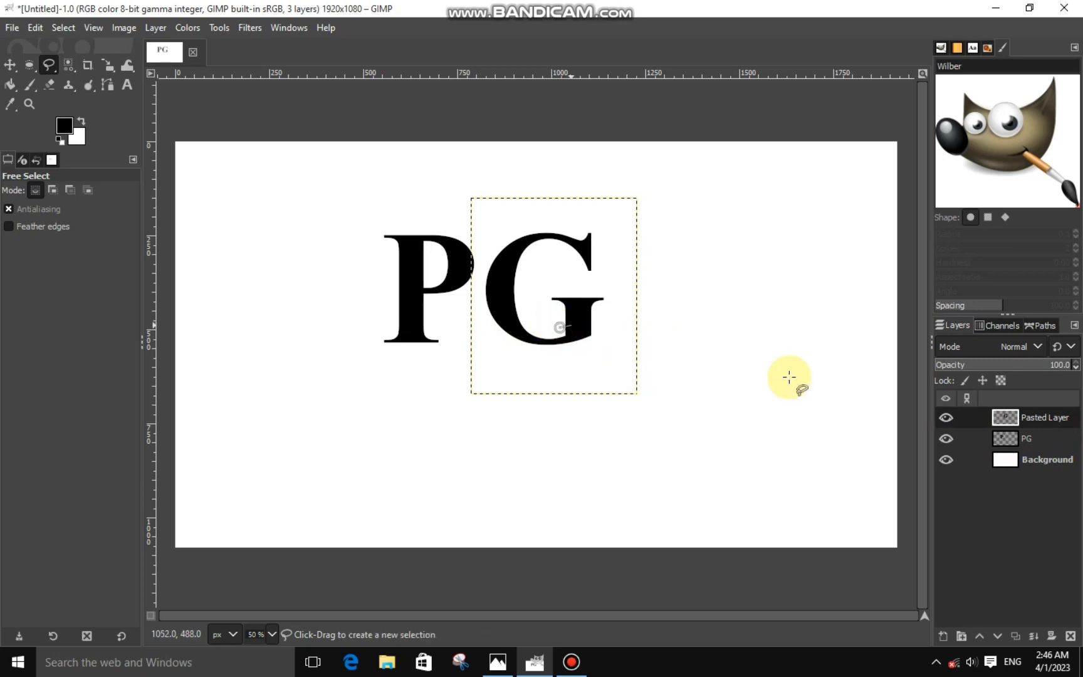
# - Move the G layer left with the Scale tool so the G overlaps the bowl of the P, keeping its size
pyautogui.click(108, 64)
pyautogui.click(554, 312)
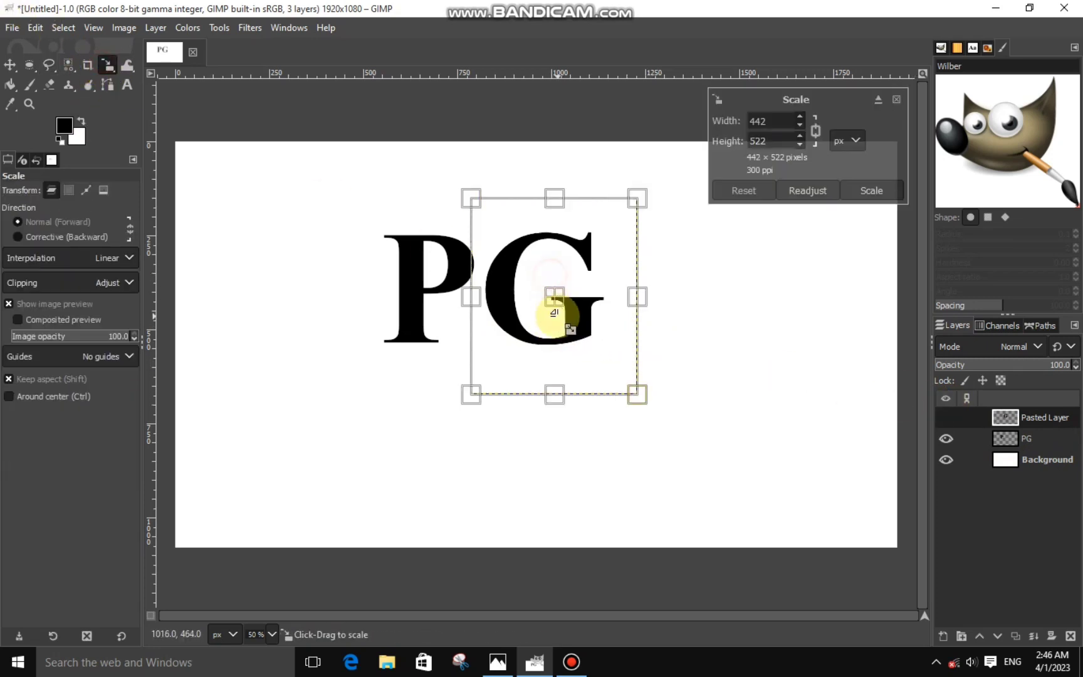
pyautogui.moveTo(554, 314); pyautogui.dragTo(520, 301)
pyautogui.click(870, 189)
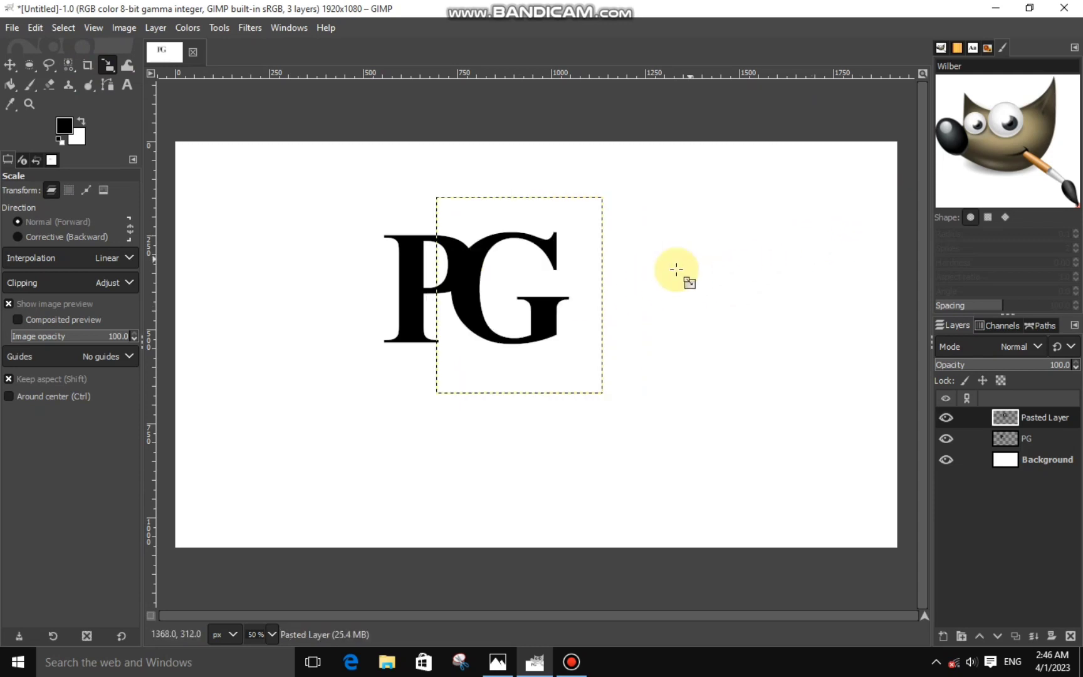
# - Select the P by color on the PG layer and grow the selection by 3 px
pyautogui.click(1041, 438)
pyautogui.click(945, 438)
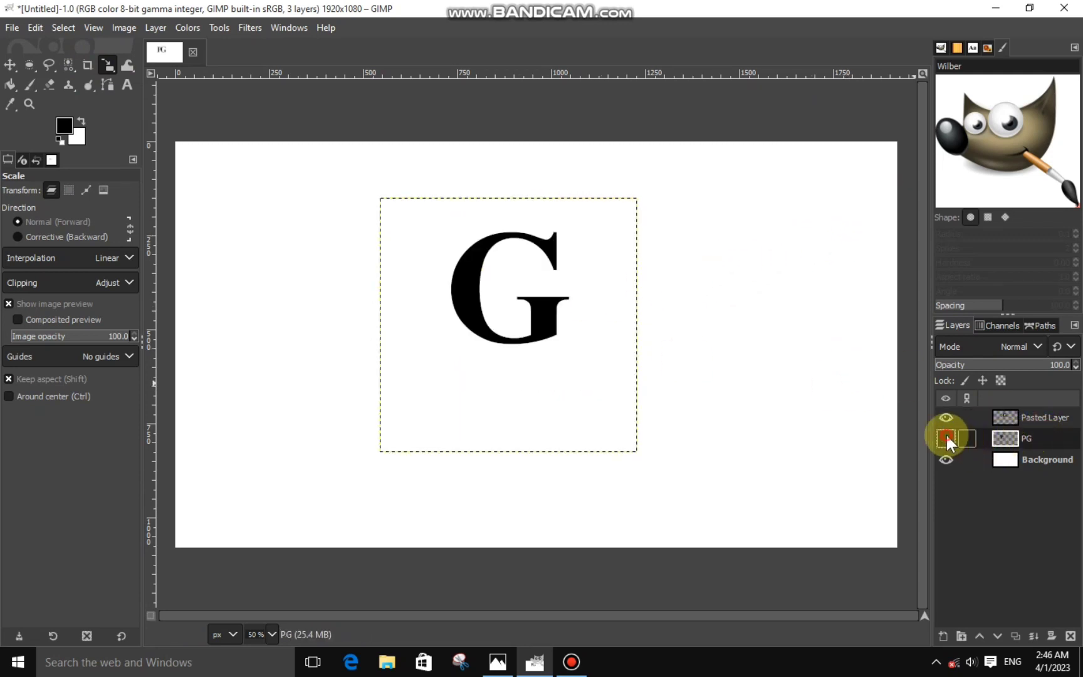
pyautogui.click(945, 438)
pyautogui.click(68, 64)
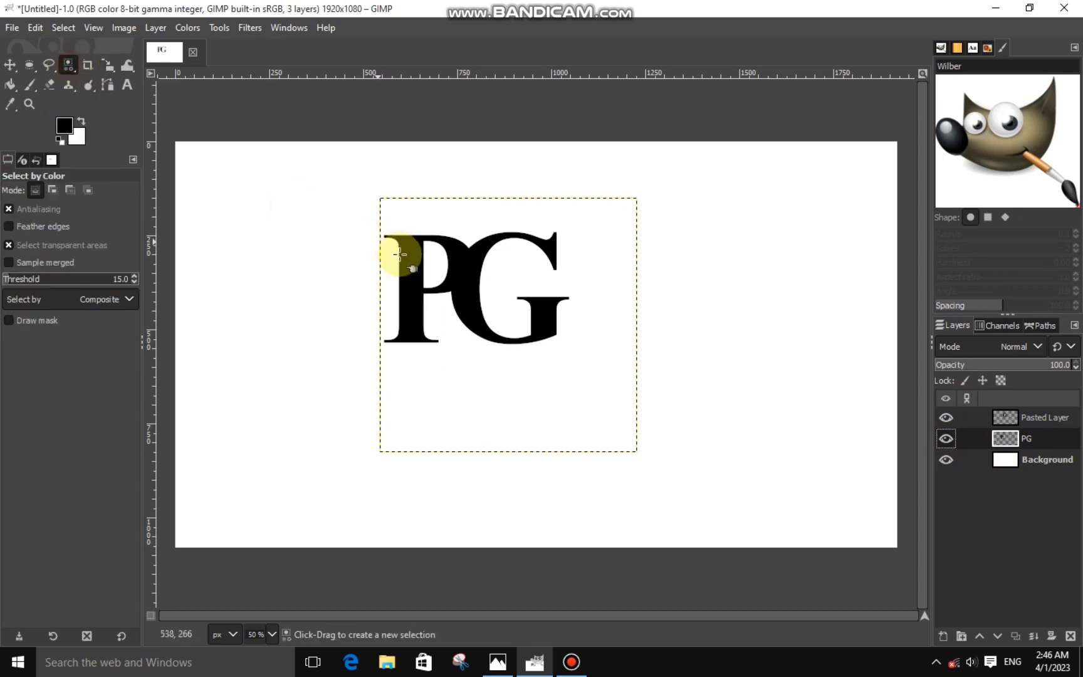
pyautogui.click(398, 254)
pyautogui.click(61, 29)
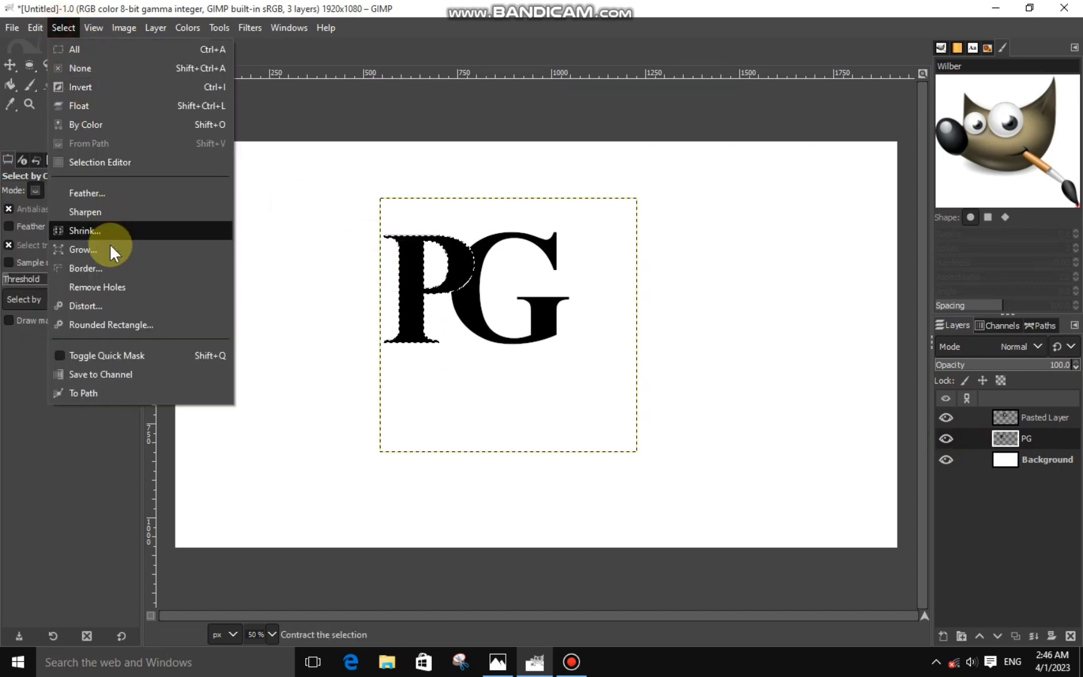
pyautogui.click(109, 242)
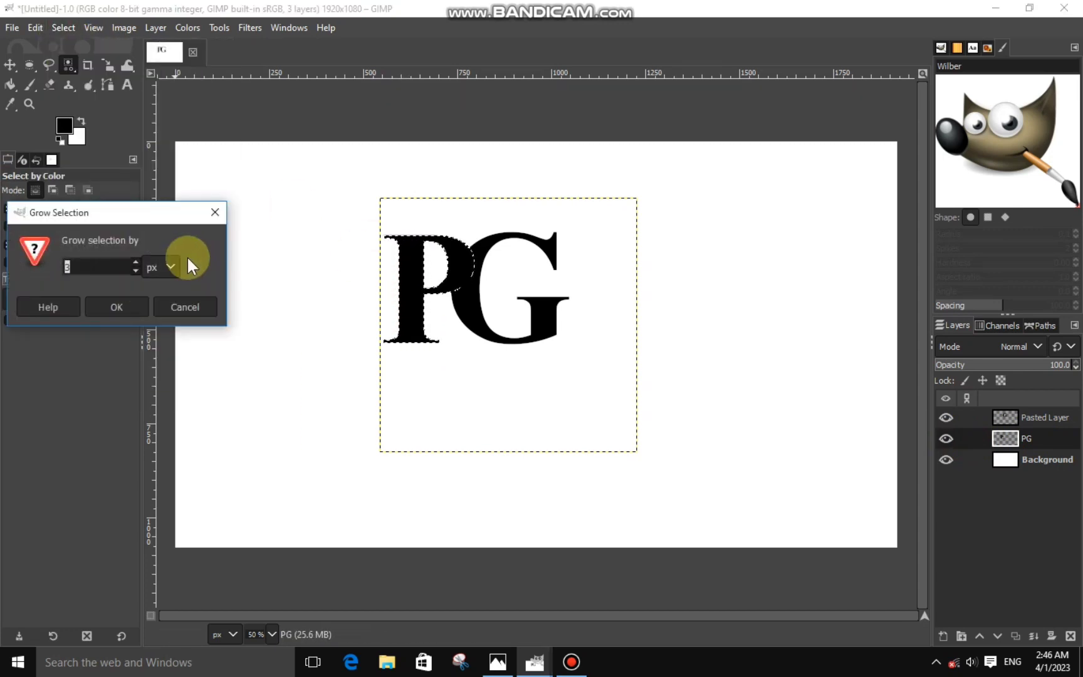
pyautogui.click(116, 307)
# - Cut the grown P selection out of the pasted G layer to leave a thin gap between the letters, and clear the selection
pyautogui.click(1002, 419)
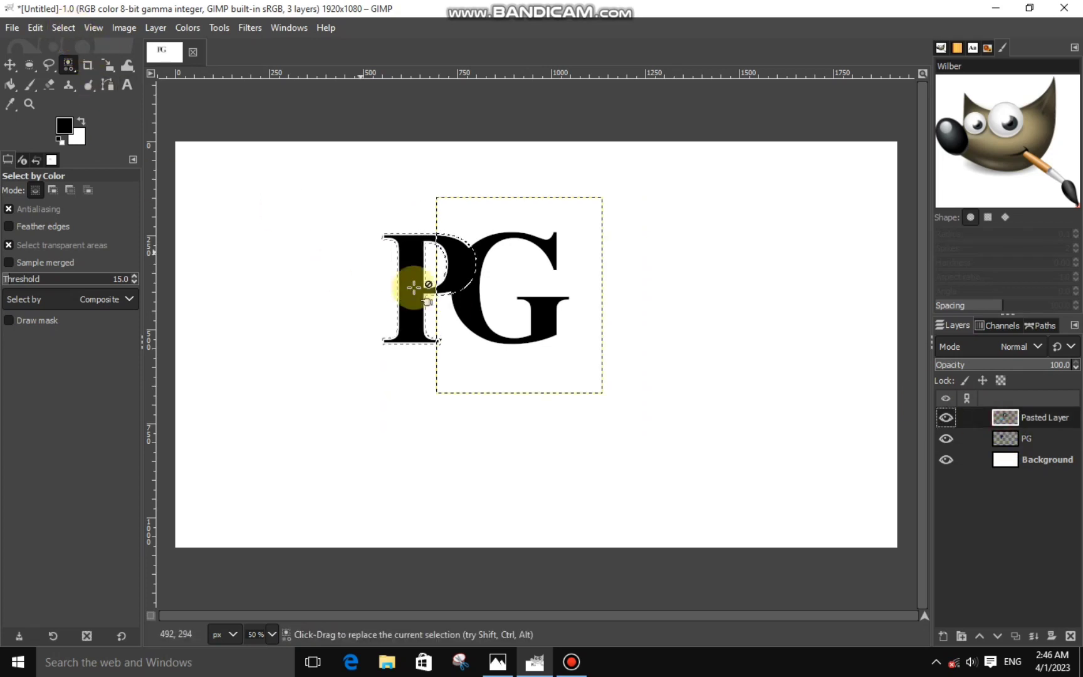
pyautogui.rightClick(418, 289)
pyautogui.click(569, 247)
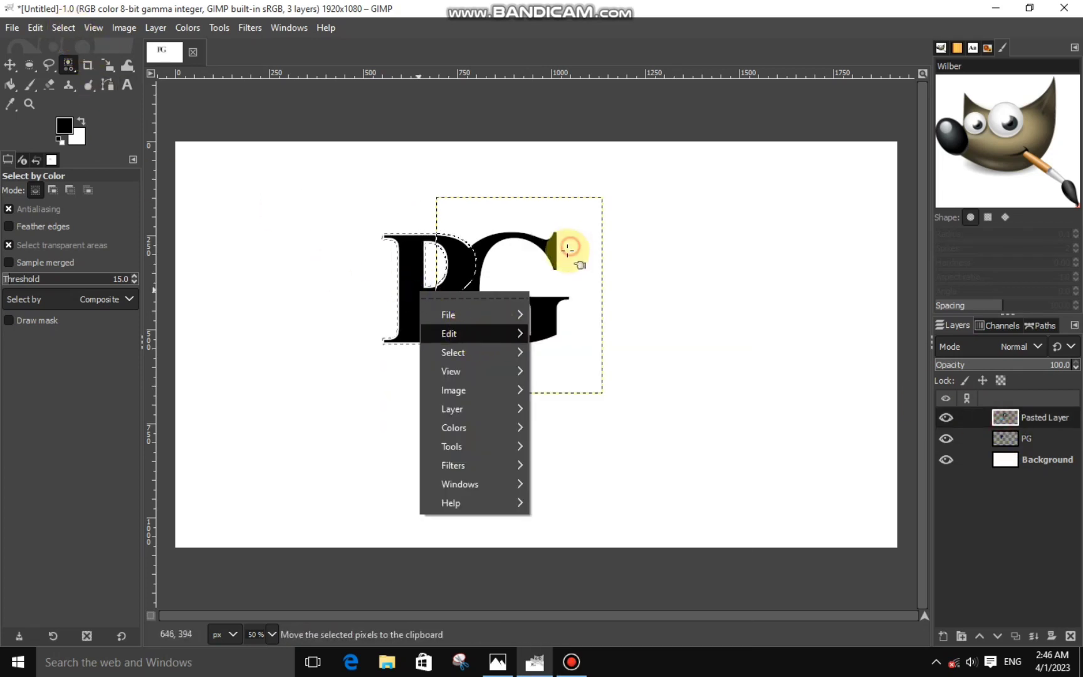
pyautogui.click(359, 250)
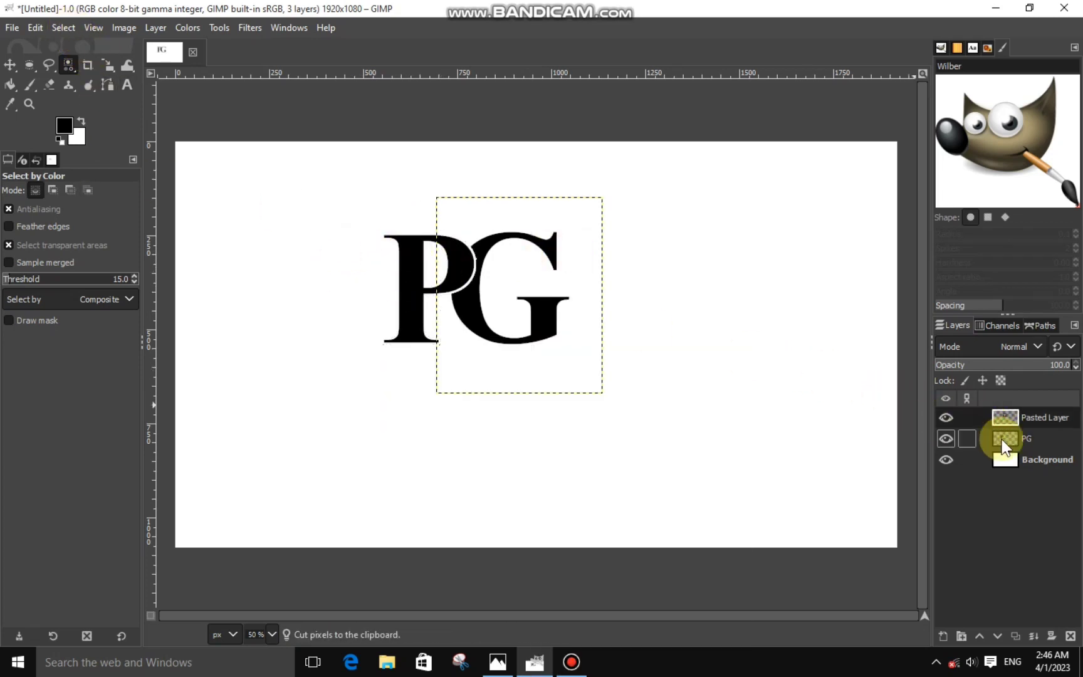
# - Add a new layer and draw a closed leaf-shaped path just beyond the upper right tip of the G
pyautogui.click(943, 634)
pyautogui.press('Return')
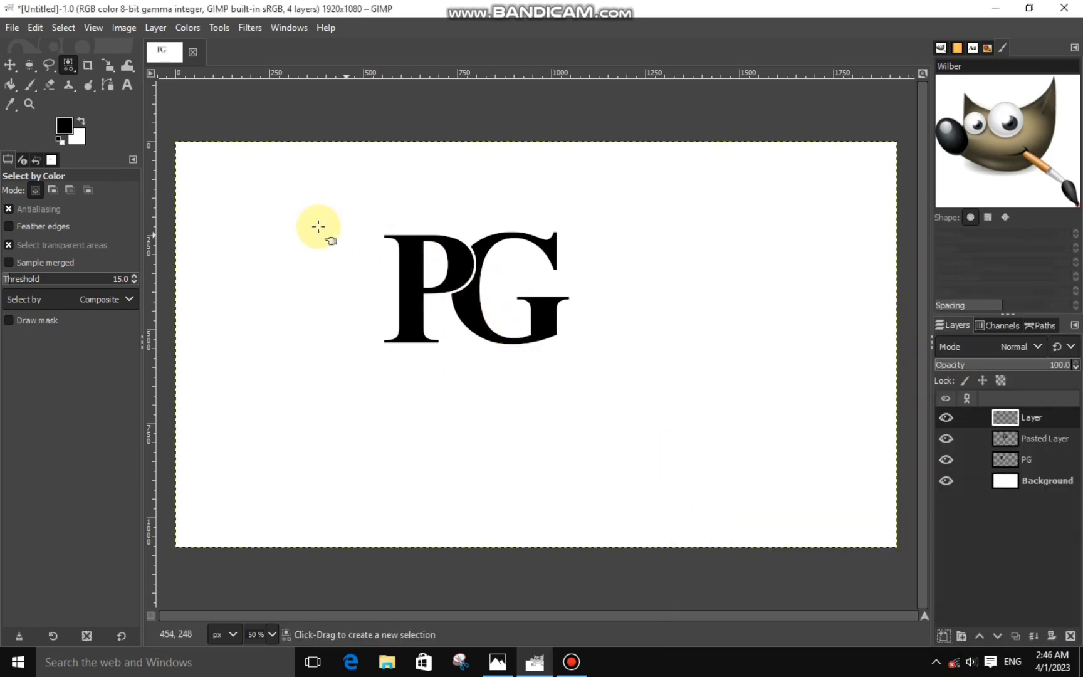
pyautogui.click(107, 85)
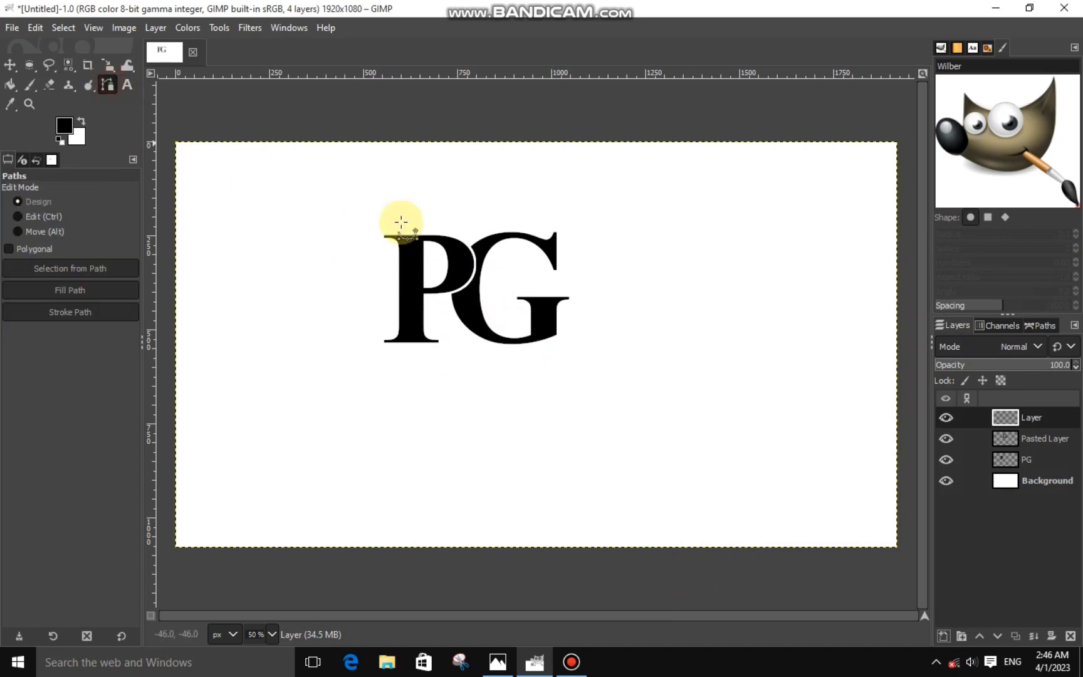
pyautogui.click(568, 250)
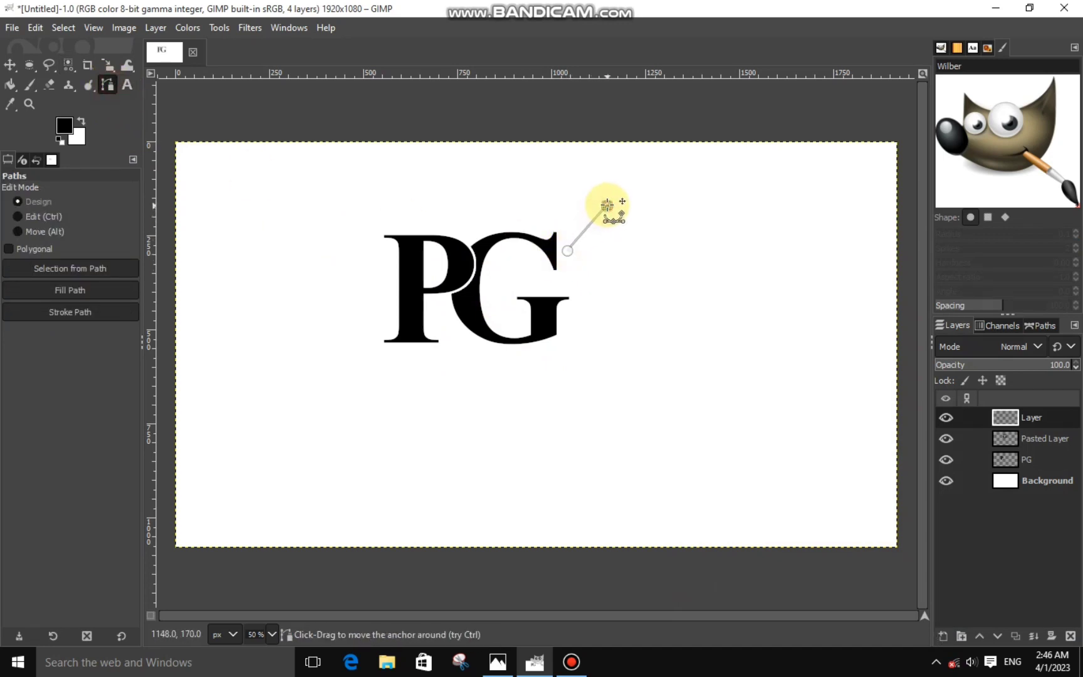
pyautogui.click(604, 199)
pyautogui.moveTo(597, 222); pyautogui.dragTo(620, 213)
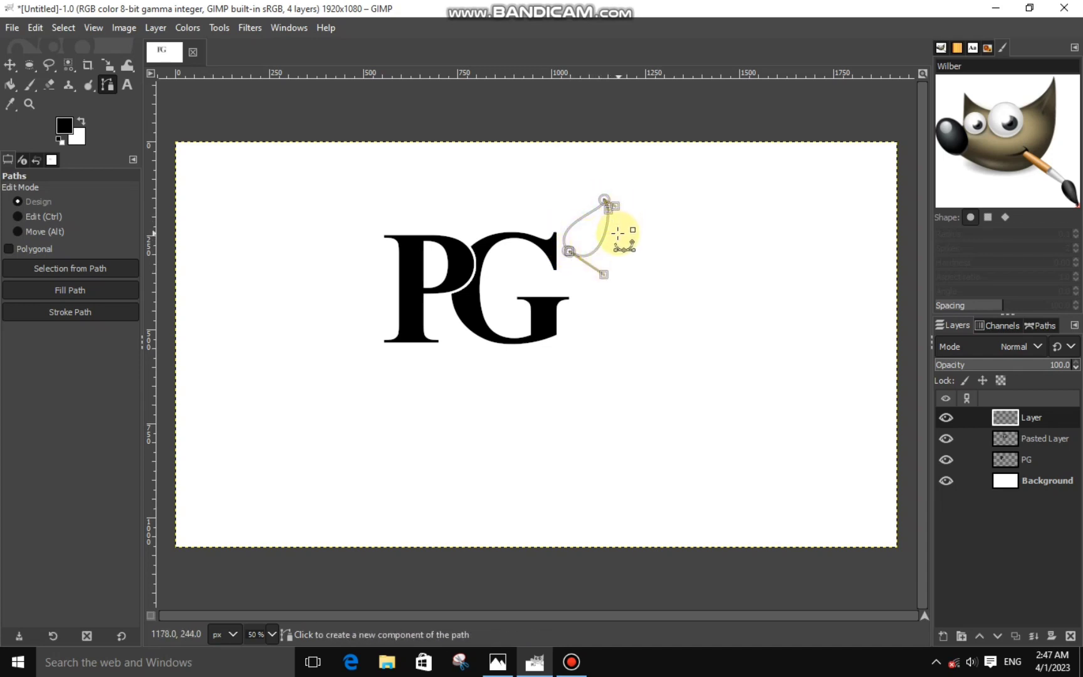
pyautogui.click(603, 272)
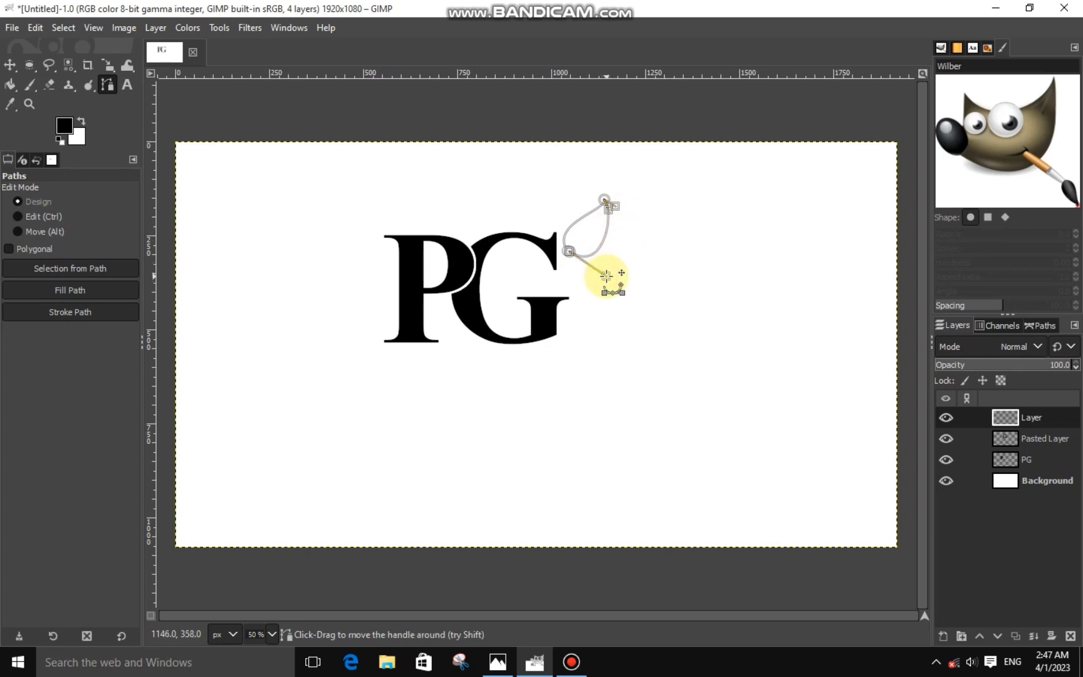
pyautogui.click(621, 279)
# - Fill the leaf-shaped selection made from the path with the black foreground color
pyautogui.rightClick(613, 254)
pyautogui.moveTo(654, 287)
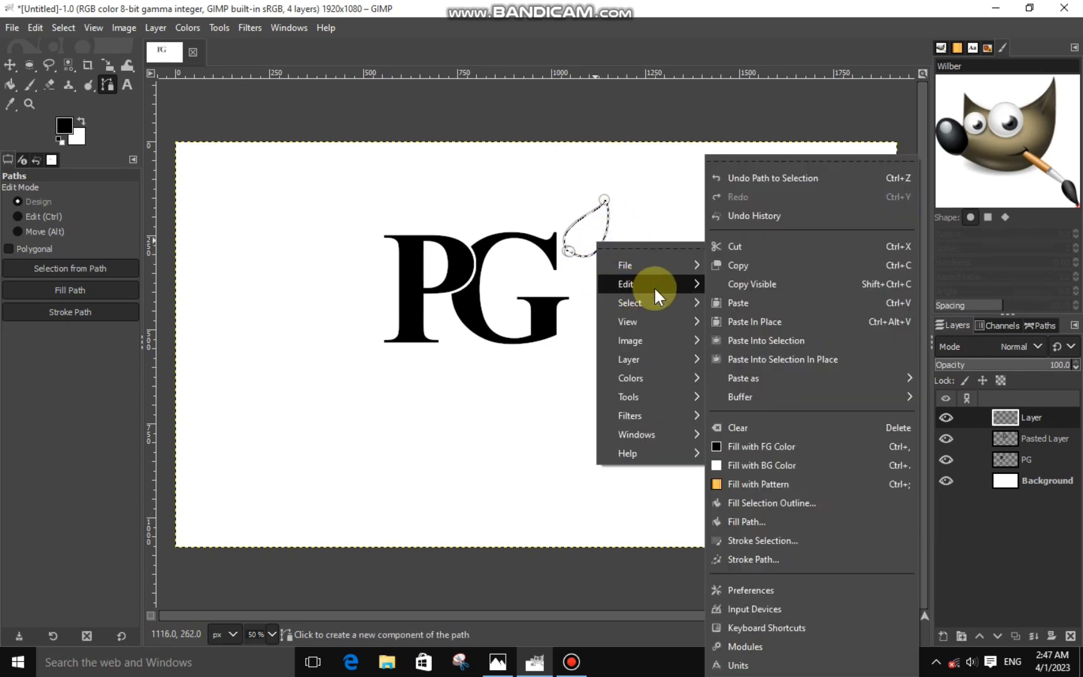
pyautogui.click(750, 444)
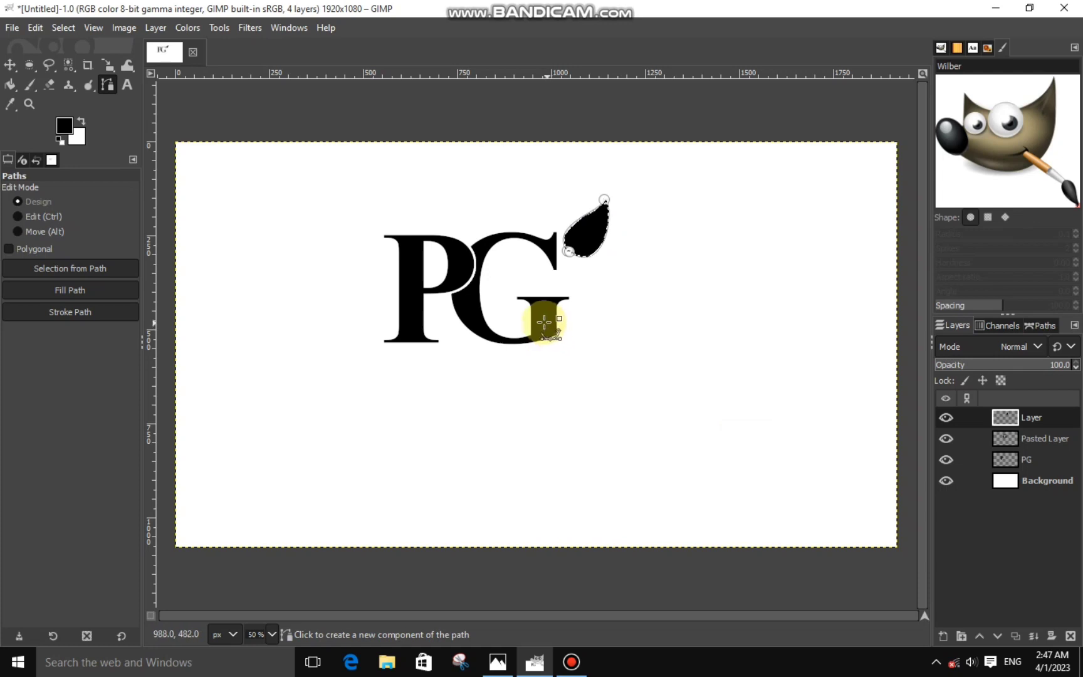
# - Clear the selection and draw a thin, closed wedge-shaped path for the vein from the leaf's base up into its middle
pyautogui.hotkey('shift', 'ctrl', 'a')
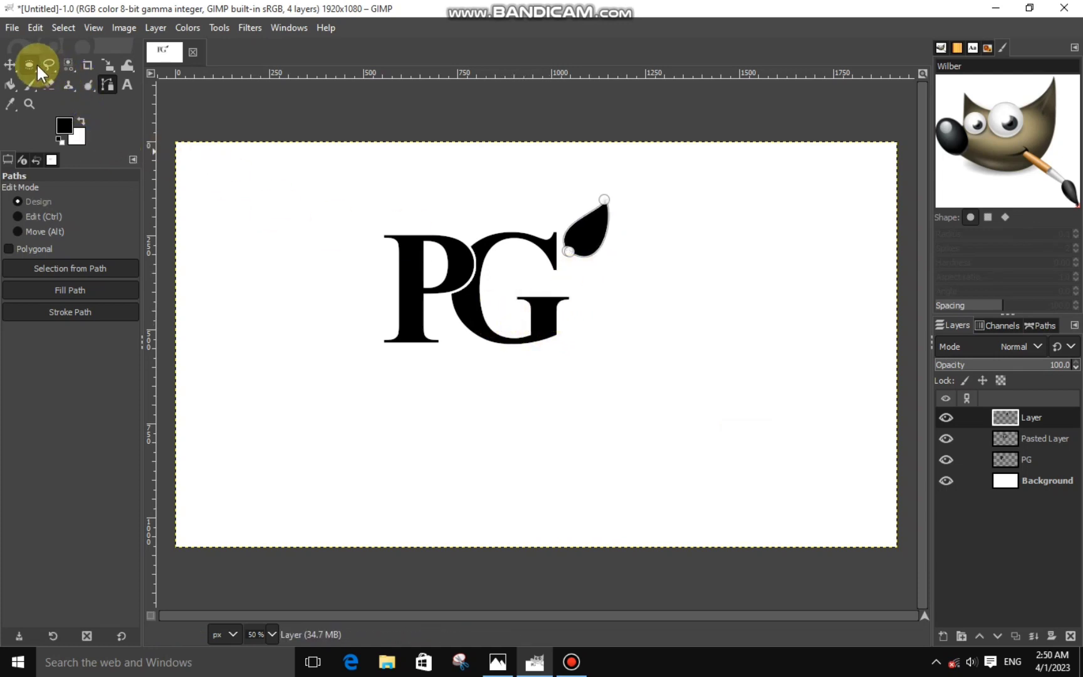
pyautogui.click(39, 66)
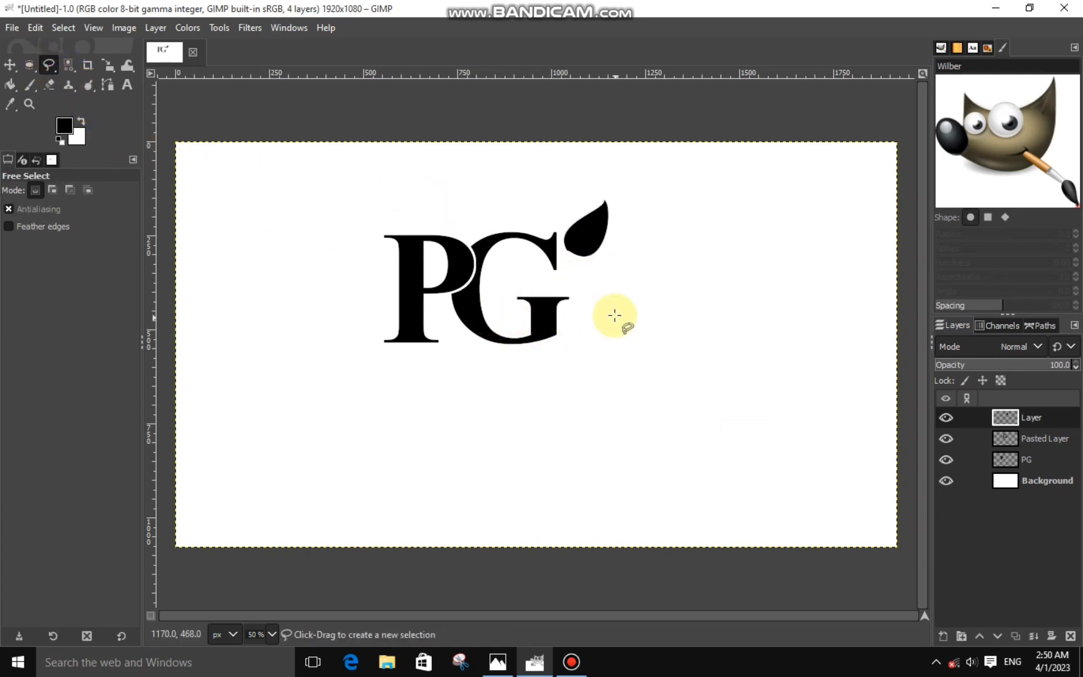
pyautogui.click(107, 84)
pyautogui.scroll(3, 629, 307)
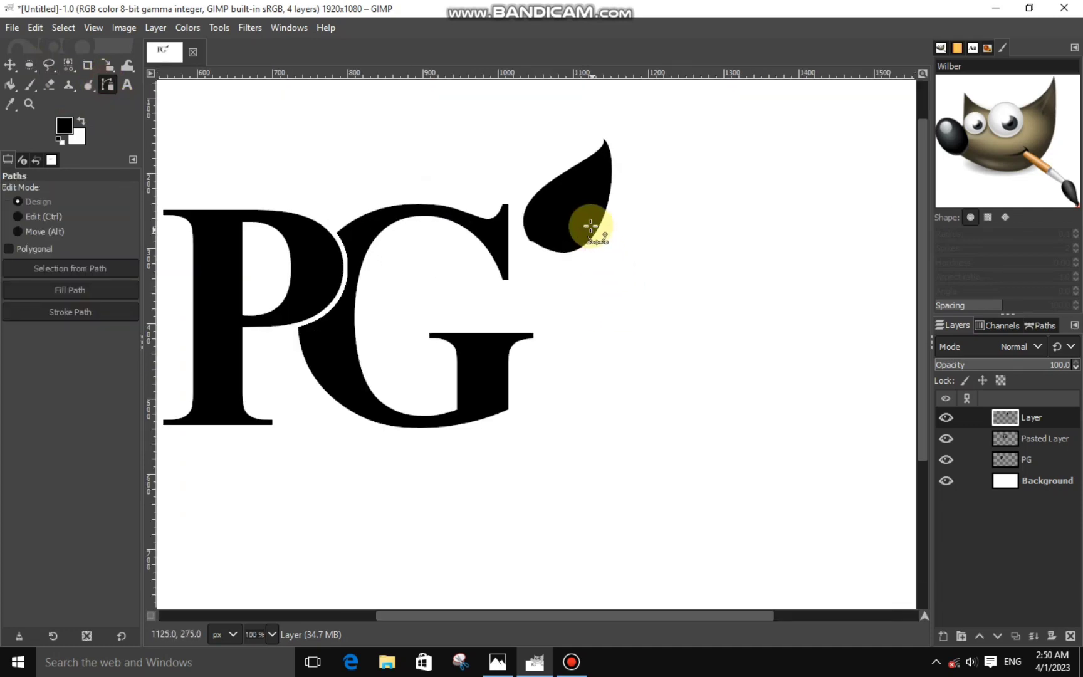
pyautogui.click(490, 253)
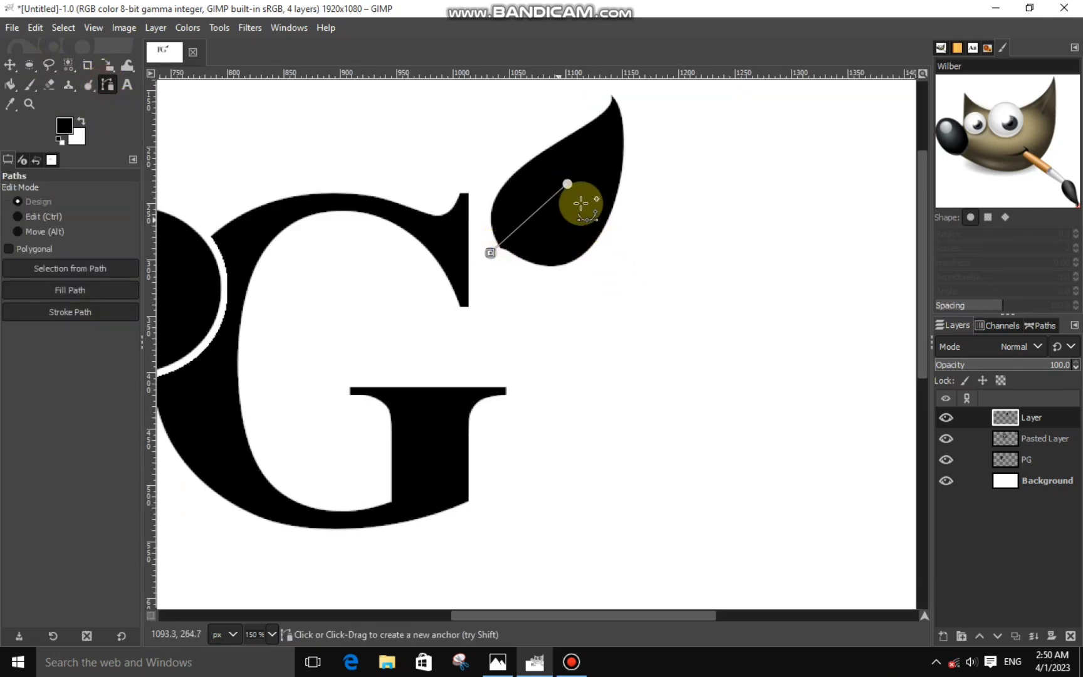
pyautogui.click(568, 184)
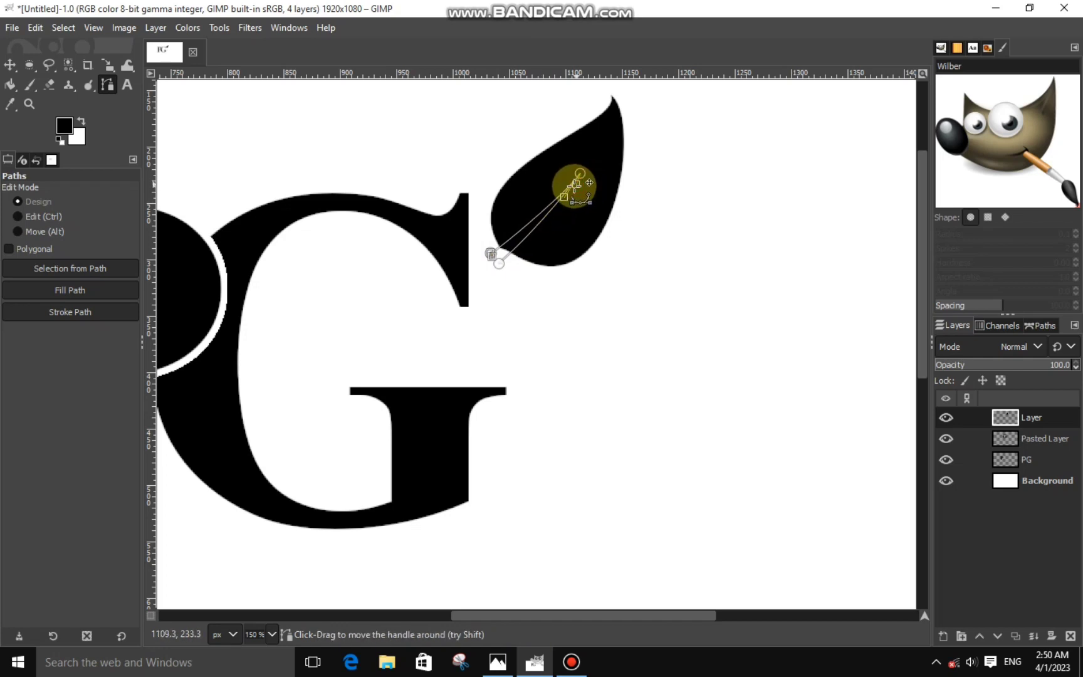
pyautogui.moveTo(546, 207); pyautogui.dragTo(580, 174)
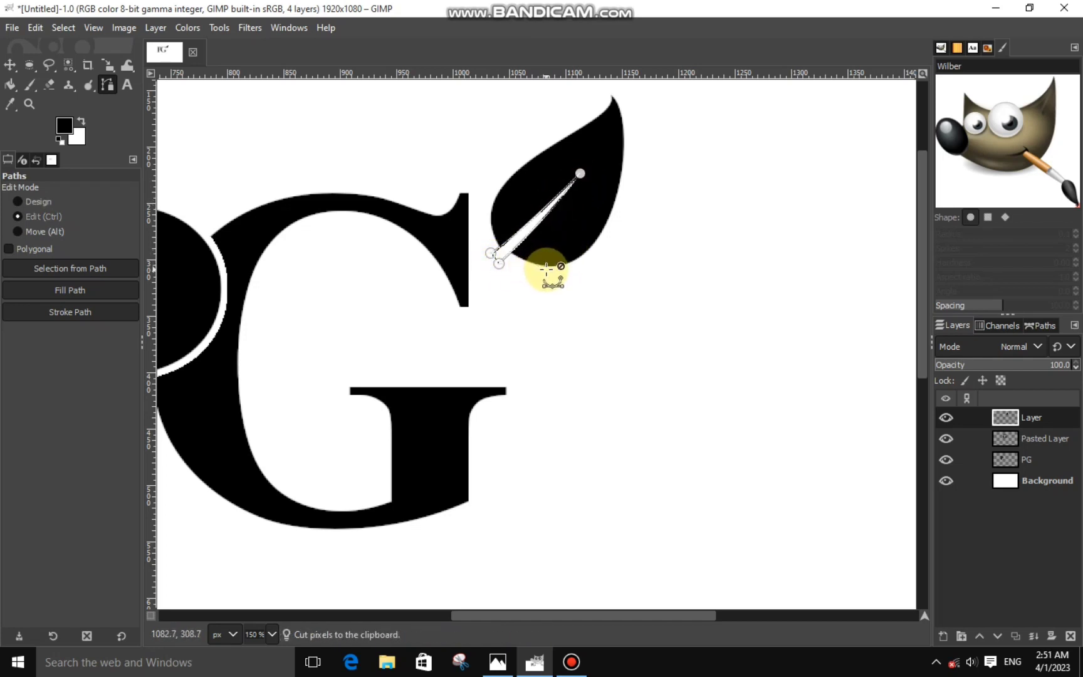
# - Turn the vein path into a selection, cut it out of the leaf and clear the selection
pyautogui.click(10, 85)
pyautogui.click(10, 65)
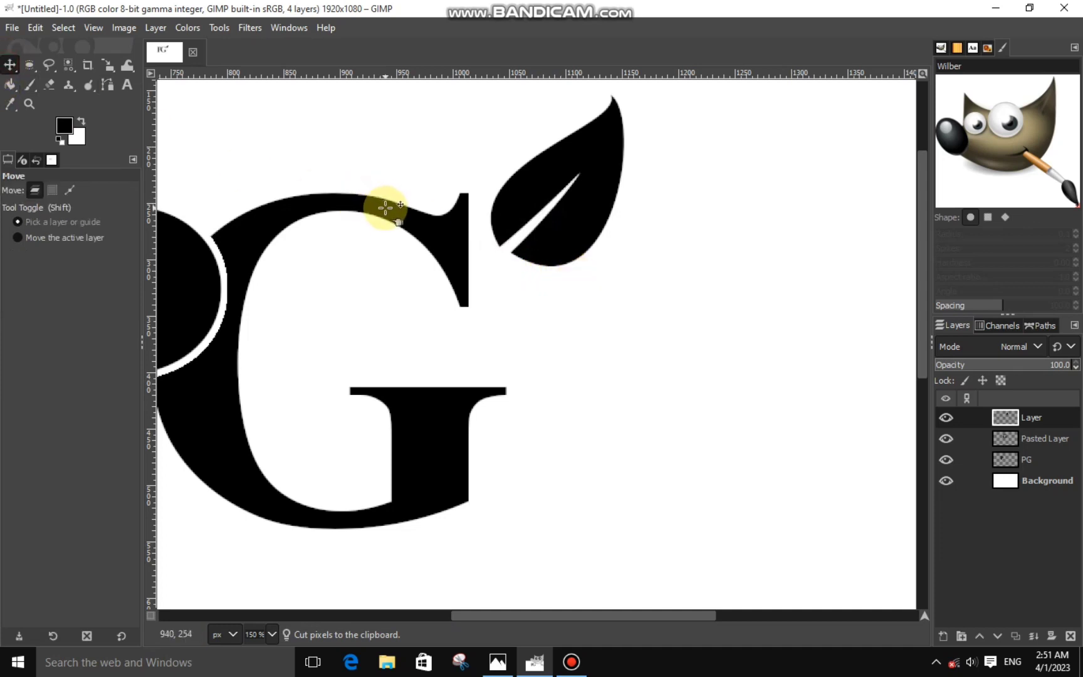
pyautogui.scroll(-3, 387, 208)
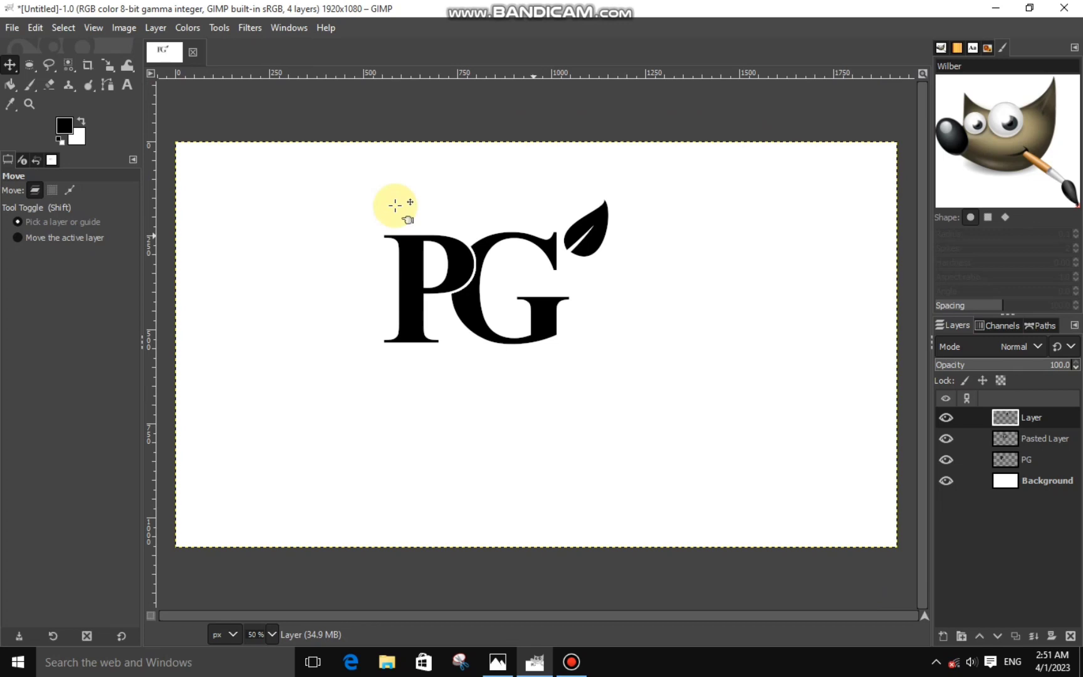
# - Select the leaf by color, copy it and paste the copy as a new layer
pyautogui.click(68, 65)
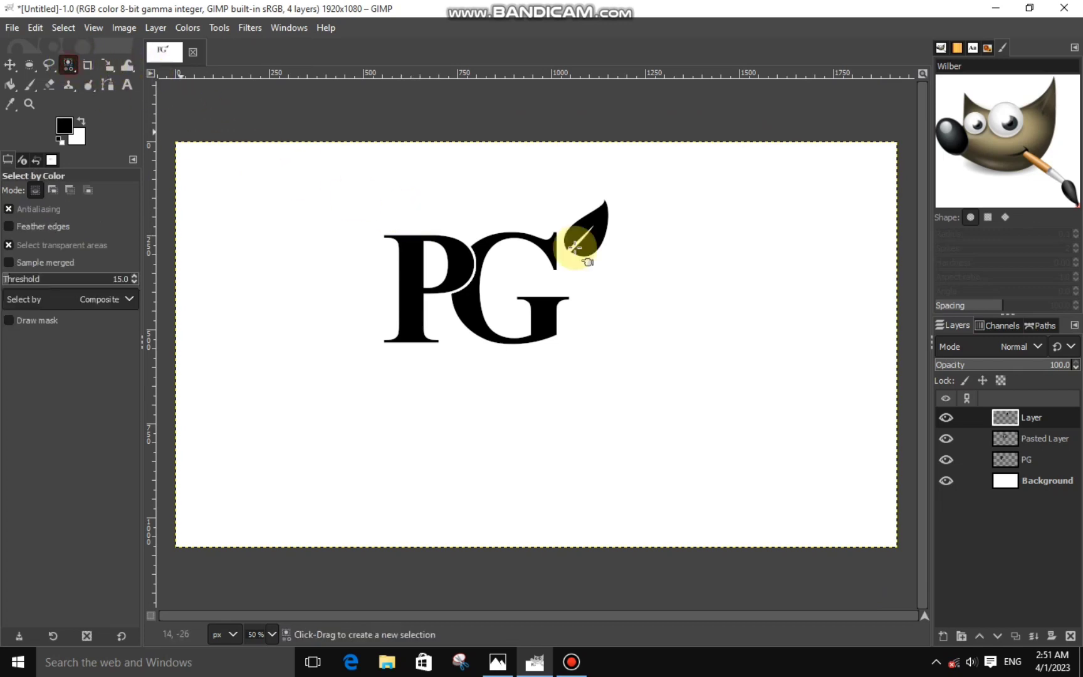
pyautogui.click(593, 216)
pyautogui.rightClick(599, 229)
pyautogui.moveTo(658, 269)
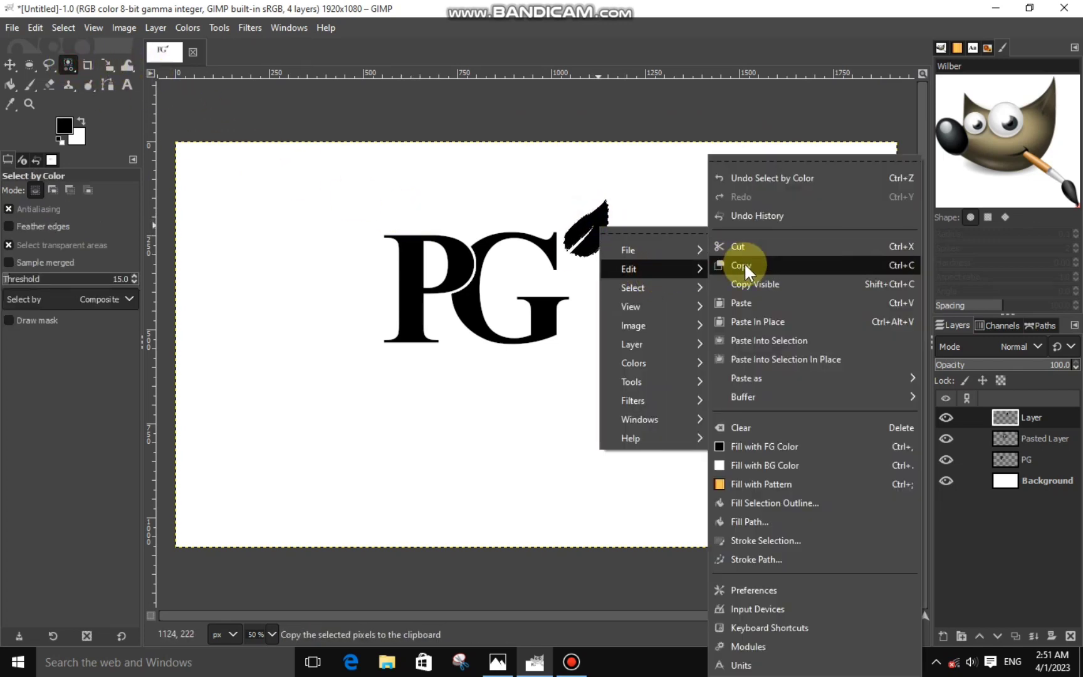
pyautogui.click(744, 262)
pyautogui.rightClick(646, 243)
pyautogui.moveTo(745, 289)
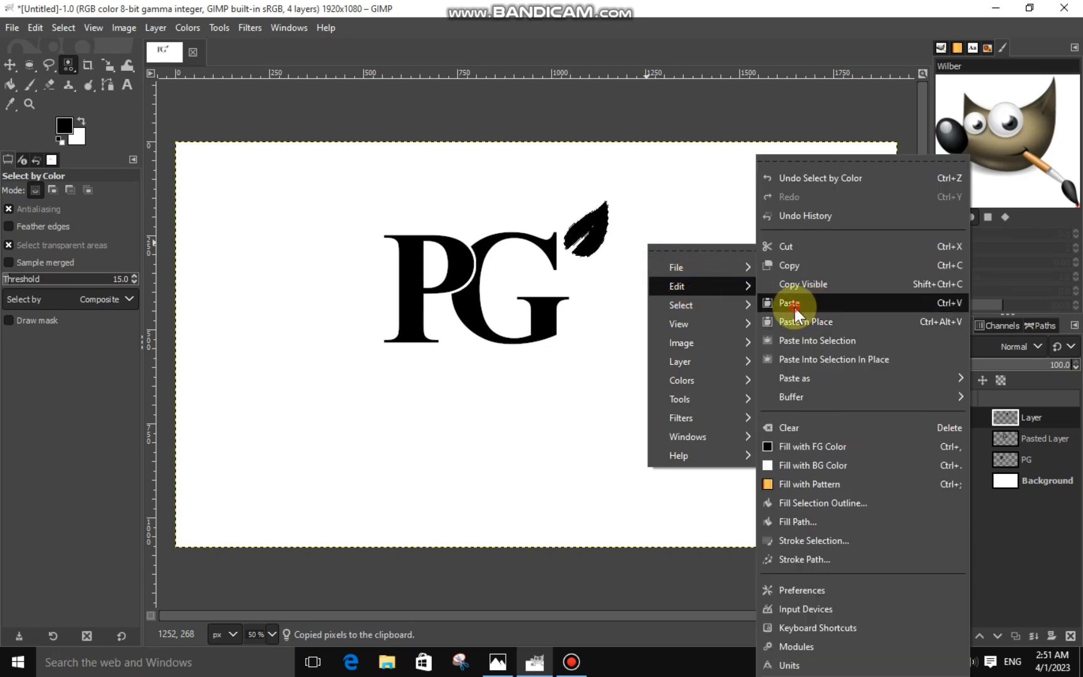
pyautogui.click(794, 303)
pyautogui.click(943, 635)
# - Shift the pasted leaf slightly down and to the right of the original with the Scale tool, keeping its size at 119 × 153 px
pyautogui.click(107, 65)
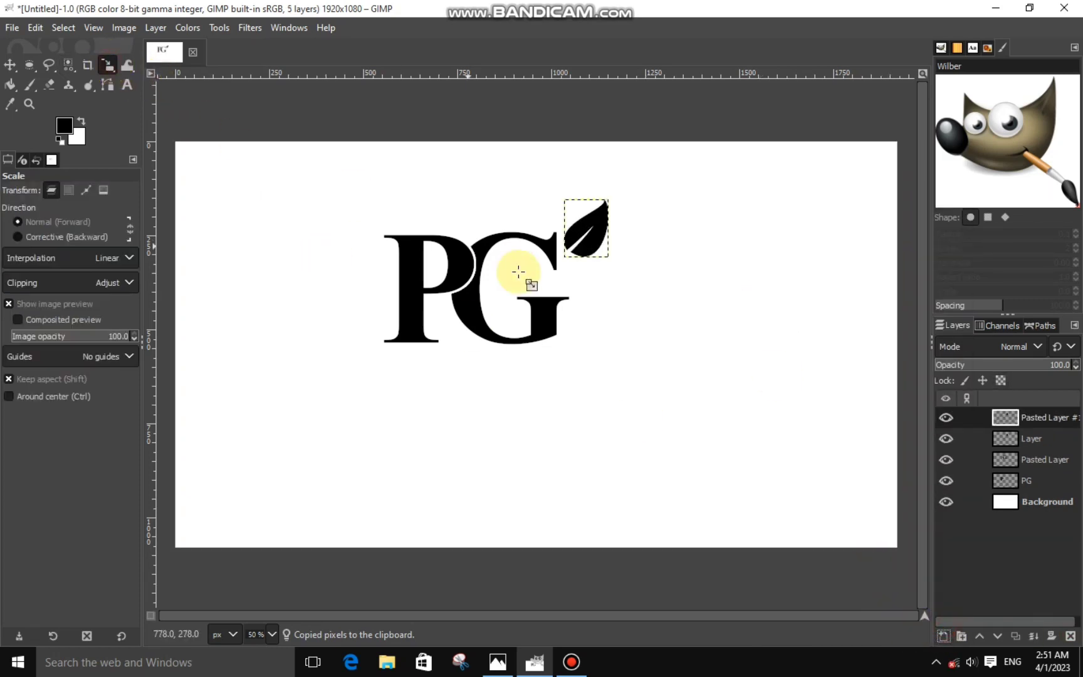
pyautogui.click(587, 242)
pyautogui.moveTo(604, 247); pyautogui.dragTo(617, 262)
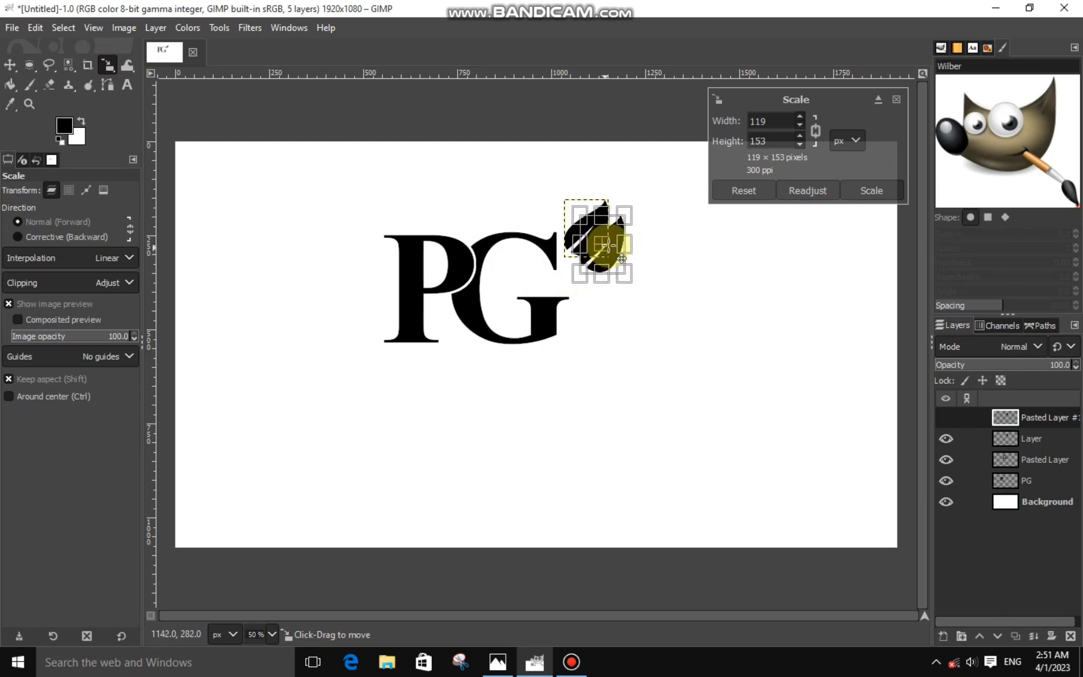
pyautogui.click(871, 190)
# - Rotate the pasted leaf about 23.66 degrees clockwise around its center
pyautogui.click(110, 60)
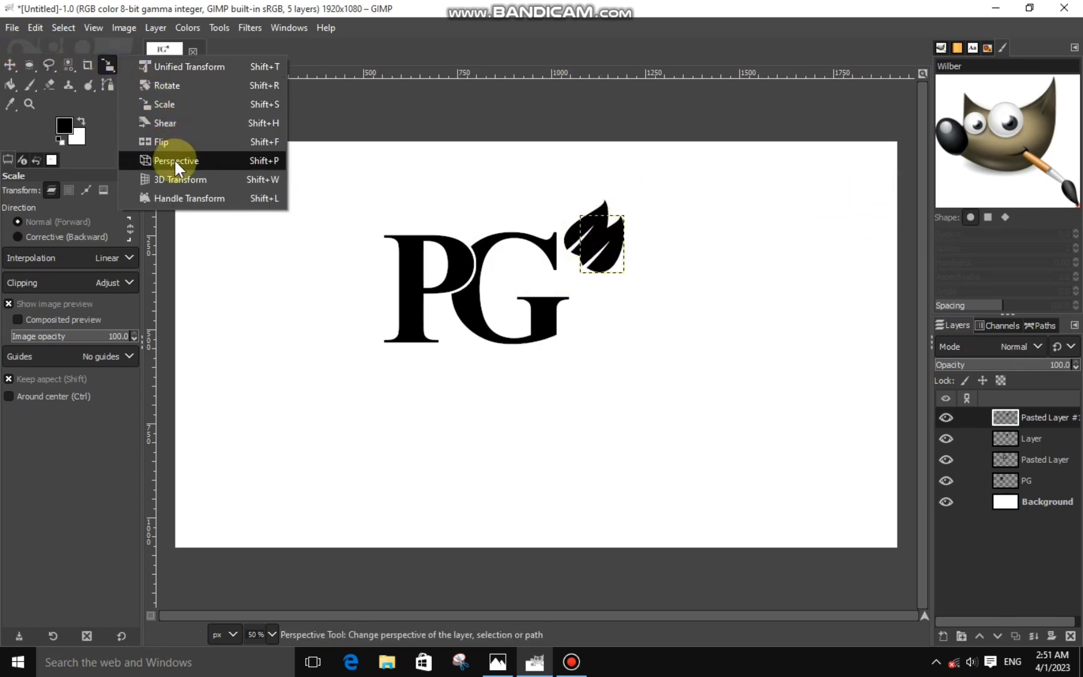
pyautogui.click(168, 85)
pyautogui.moveTo(592, 234); pyautogui.dragTo(603, 232)
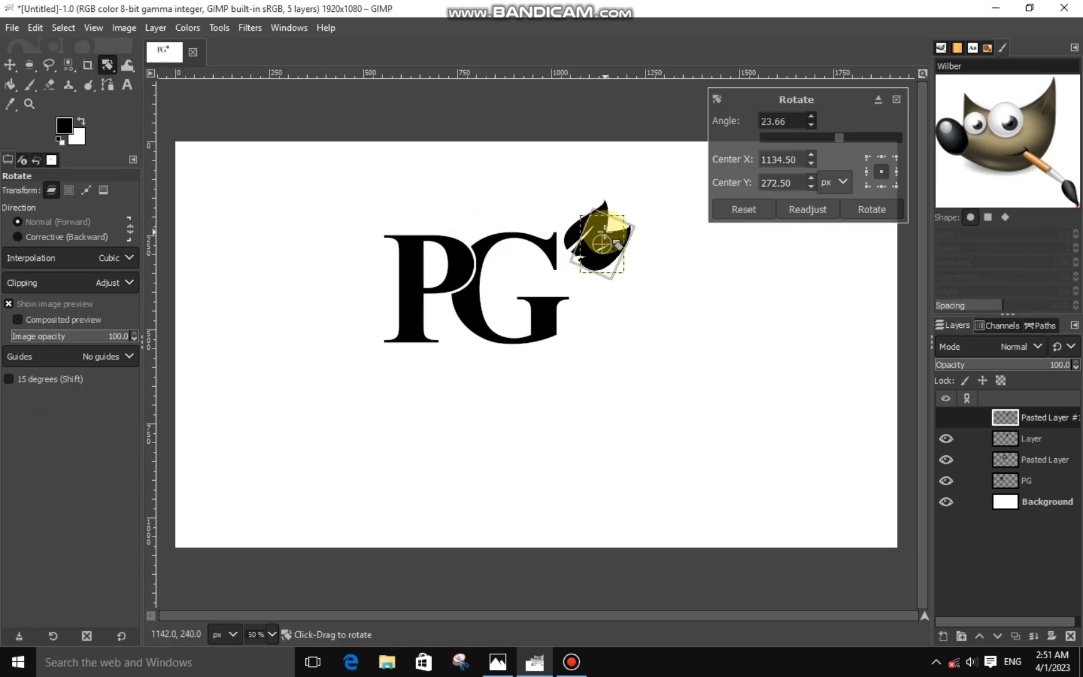
pyautogui.click(877, 210)
# - Nudge the rotated leaf slightly down and to the right with the Scale tool, leaving its size at 177 × 191 px
pyautogui.click(109, 67)
pyautogui.click(165, 104)
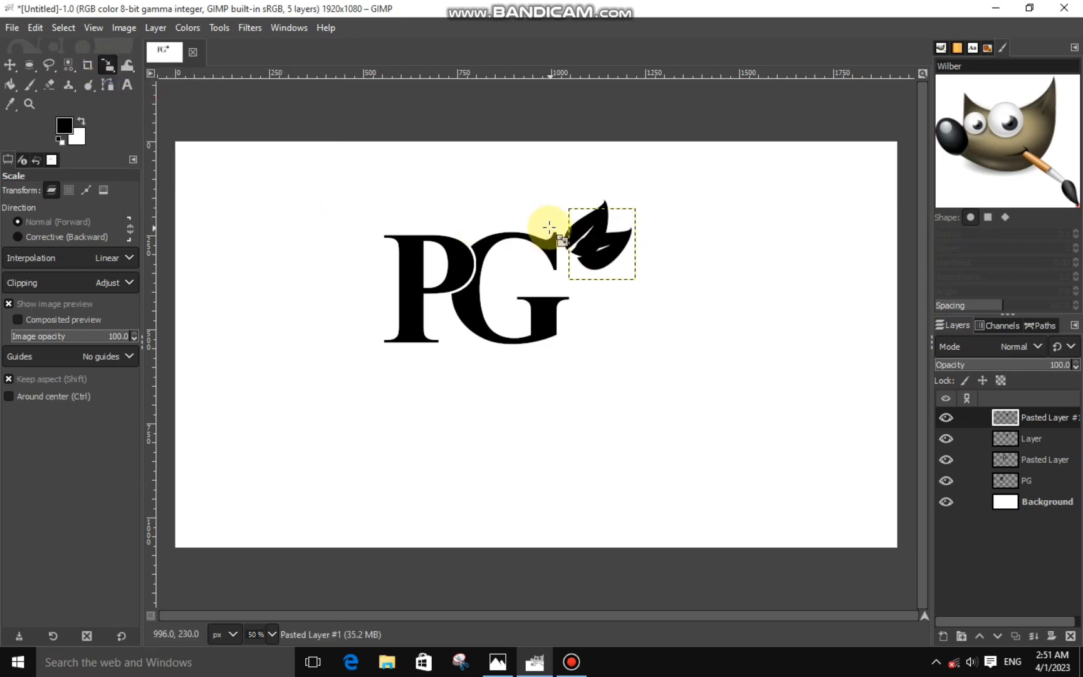
pyautogui.click(642, 276)
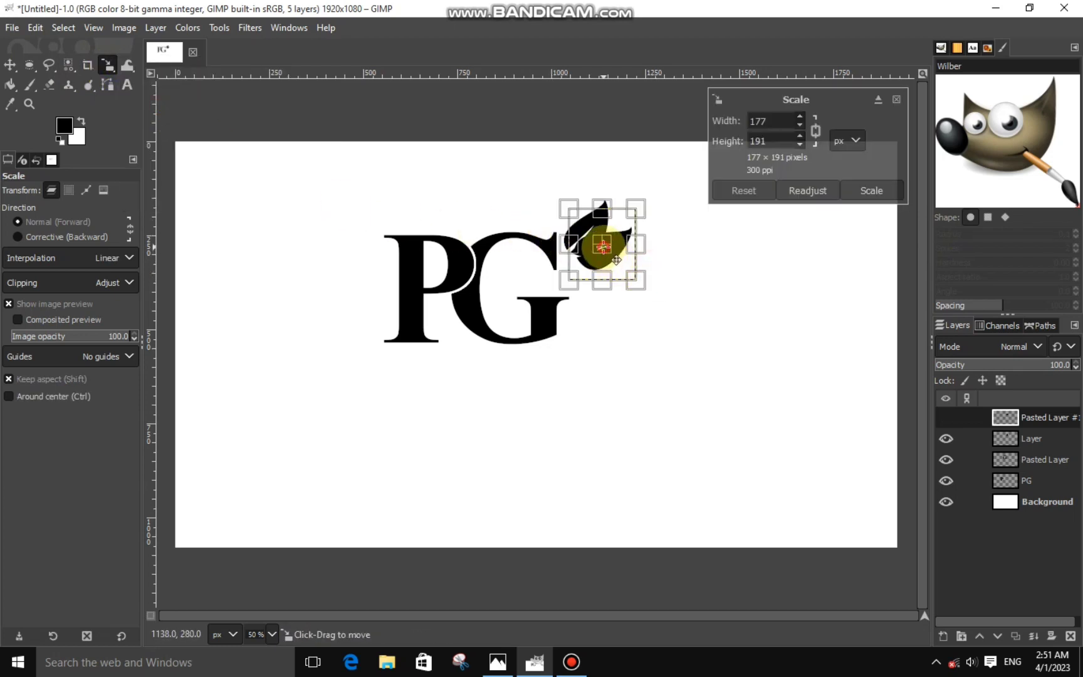
pyautogui.moveTo(615, 263); pyautogui.dragTo(618, 263)
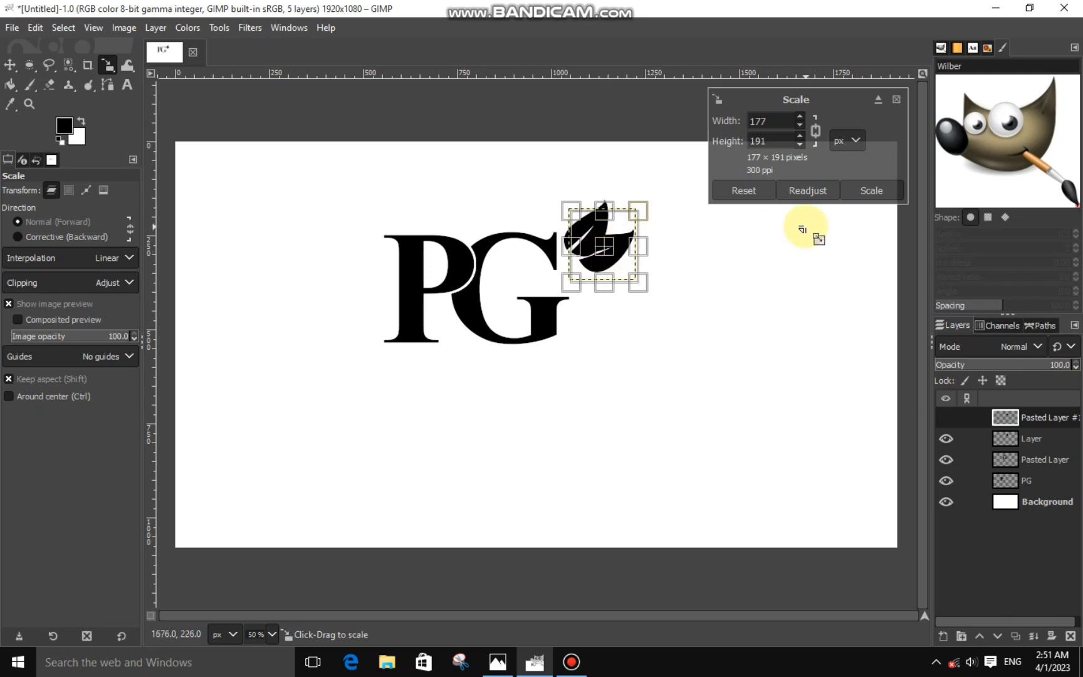
pyautogui.click(853, 191)
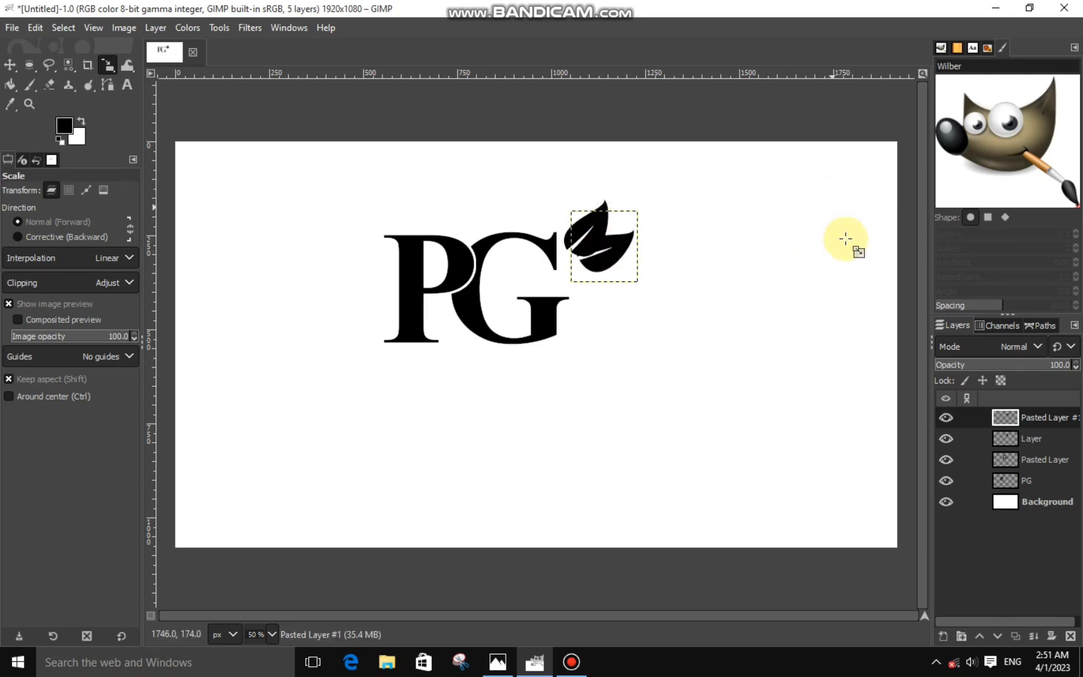
# - Merge the leaf copy down into the original leaf layer and move both leaves left onto the G's upper tip
pyautogui.rightClick(1021, 417)
pyautogui.click(936, 197)
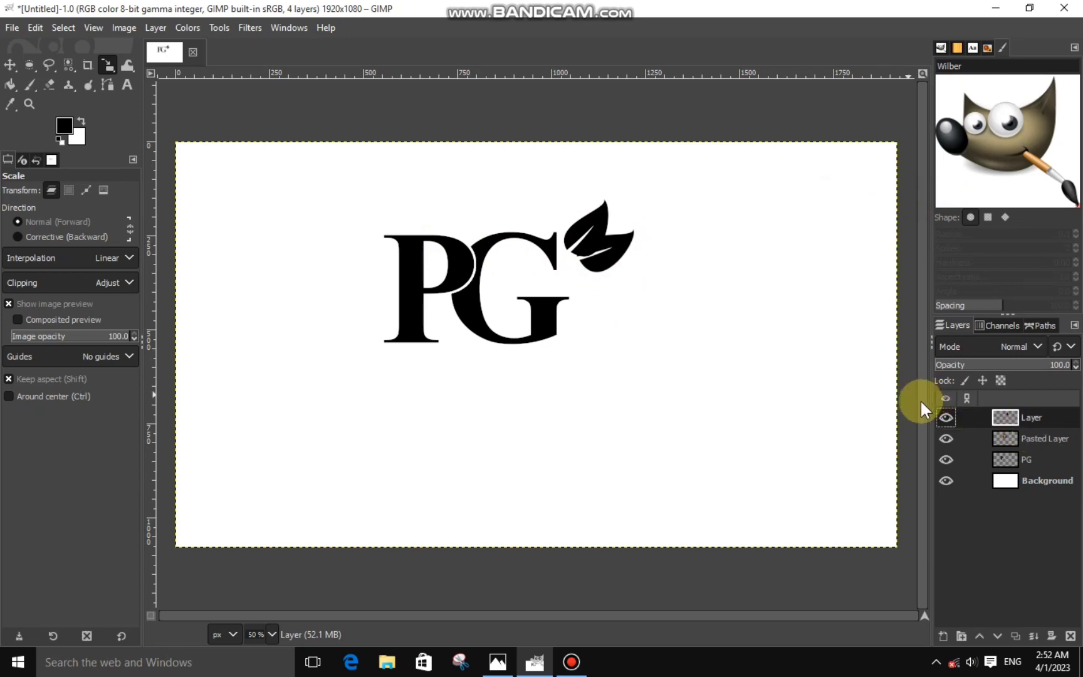
pyautogui.click(946, 417)
pyautogui.click(628, 309)
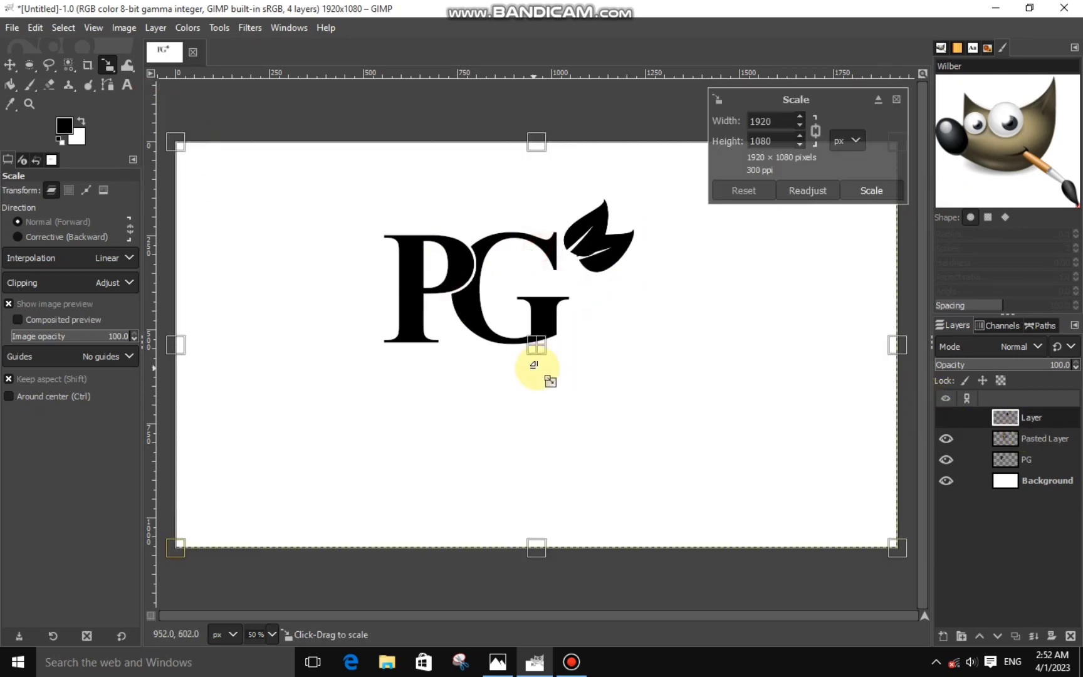
pyautogui.moveTo(532, 353); pyautogui.dragTo(522, 357)
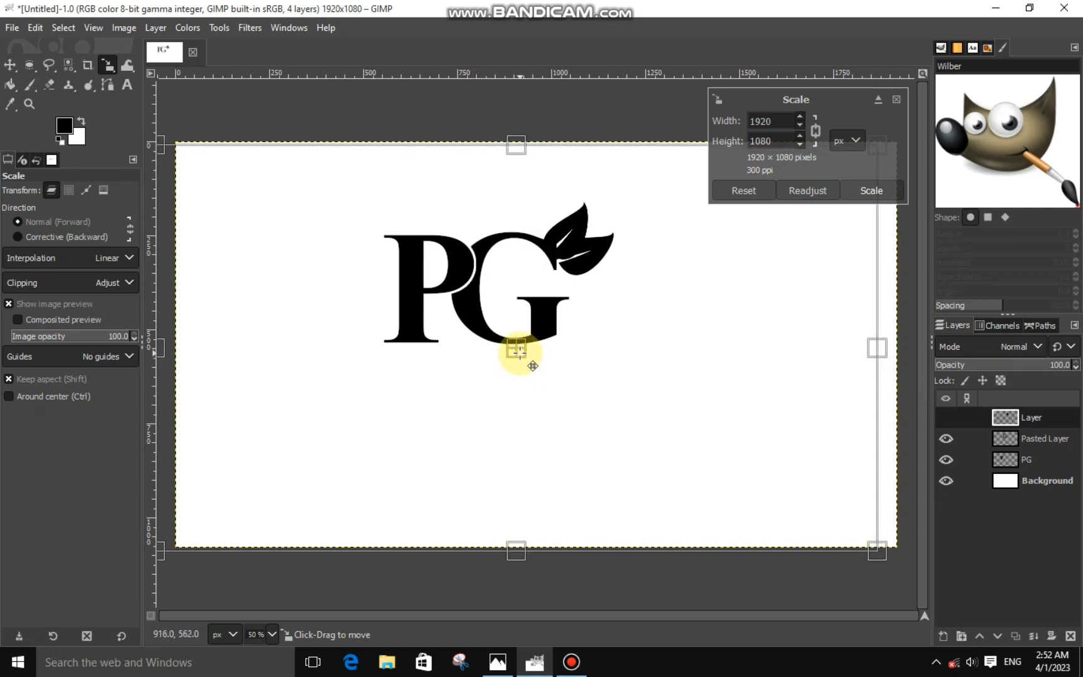
pyautogui.click(862, 188)
# - On the pasted G layer, outline the G's tip protruding below the leaves with Free Select, cut it away and clear the selection
pyautogui.click(1010, 451)
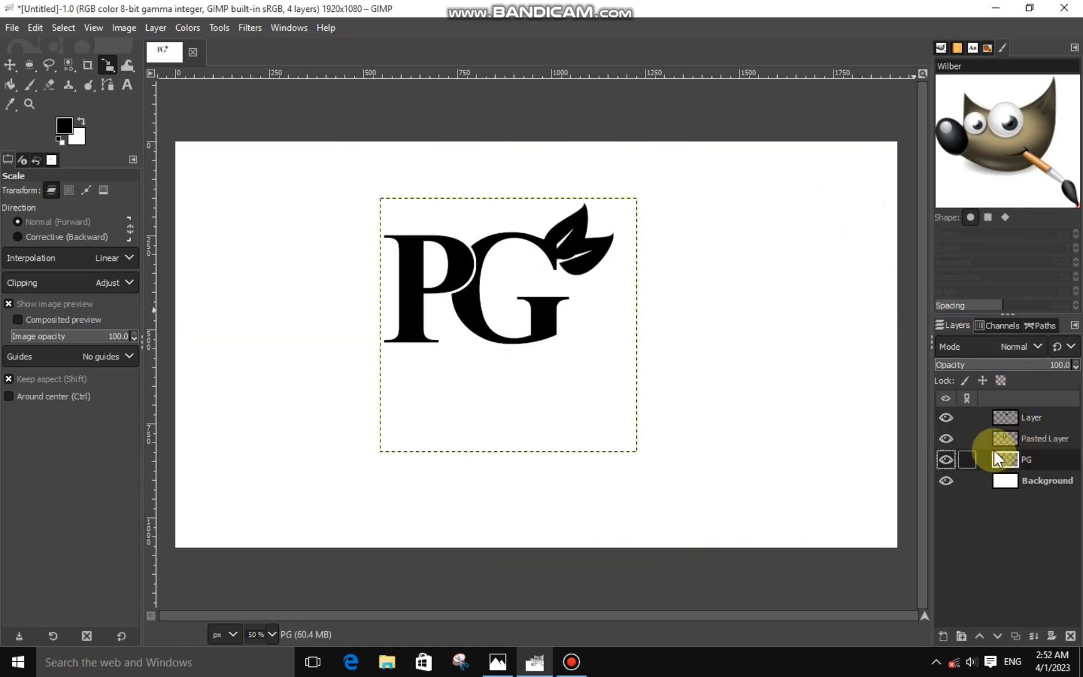
pyautogui.click(971, 439)
pyautogui.click(51, 66)
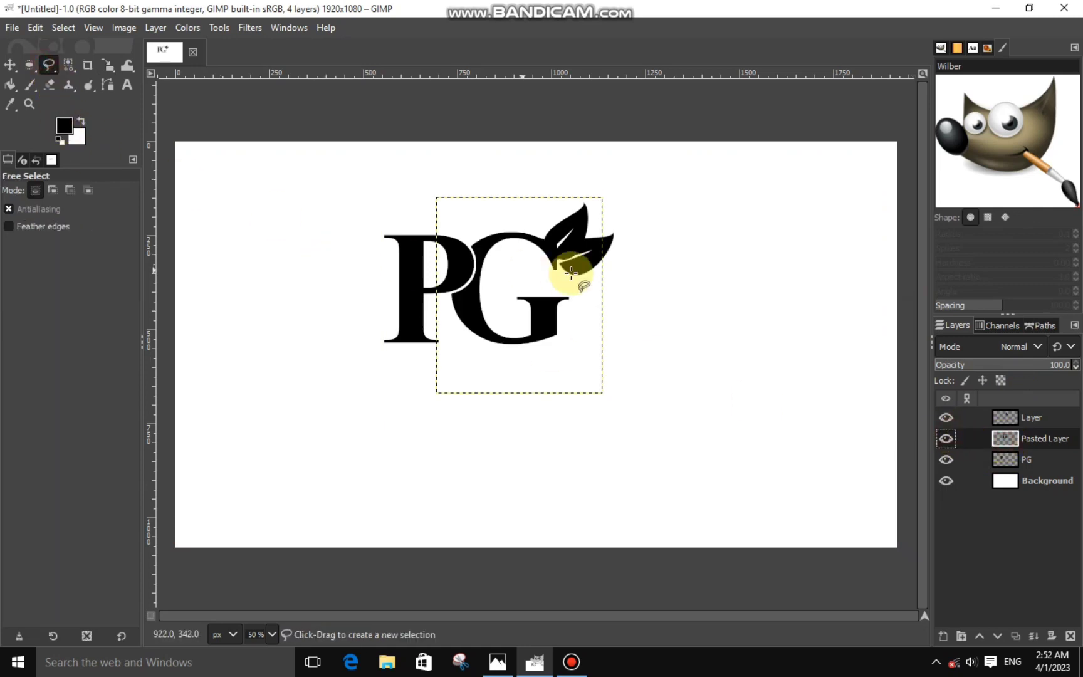
pyautogui.scroll(5, 573, 261)
pyautogui.scroll(1, 448, 191)
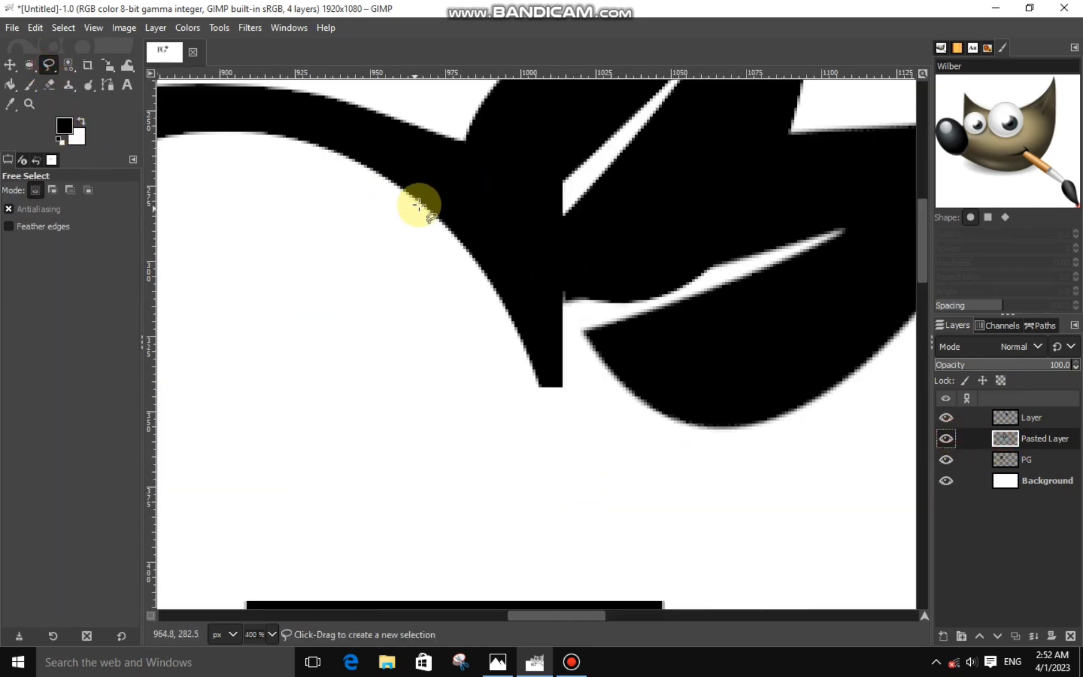
pyautogui.click(392, 210)
pyautogui.click(589, 163)
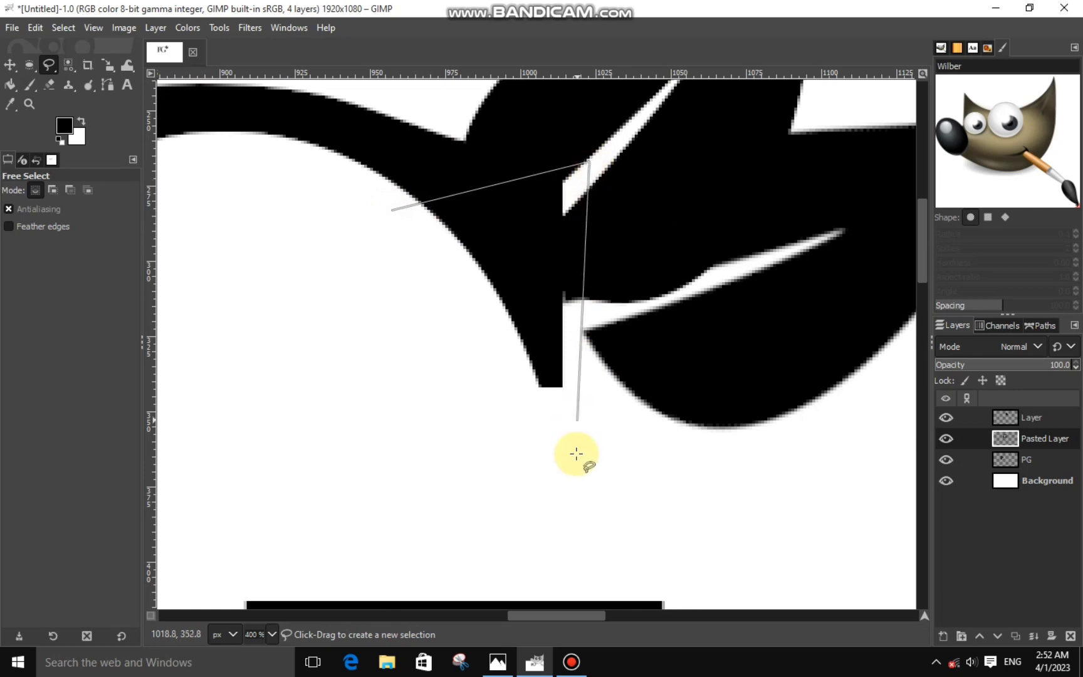
pyautogui.click(573, 450)
pyautogui.click(378, 375)
pyautogui.click(393, 211)
pyautogui.rightClick(512, 293)
pyautogui.moveTo(560, 330)
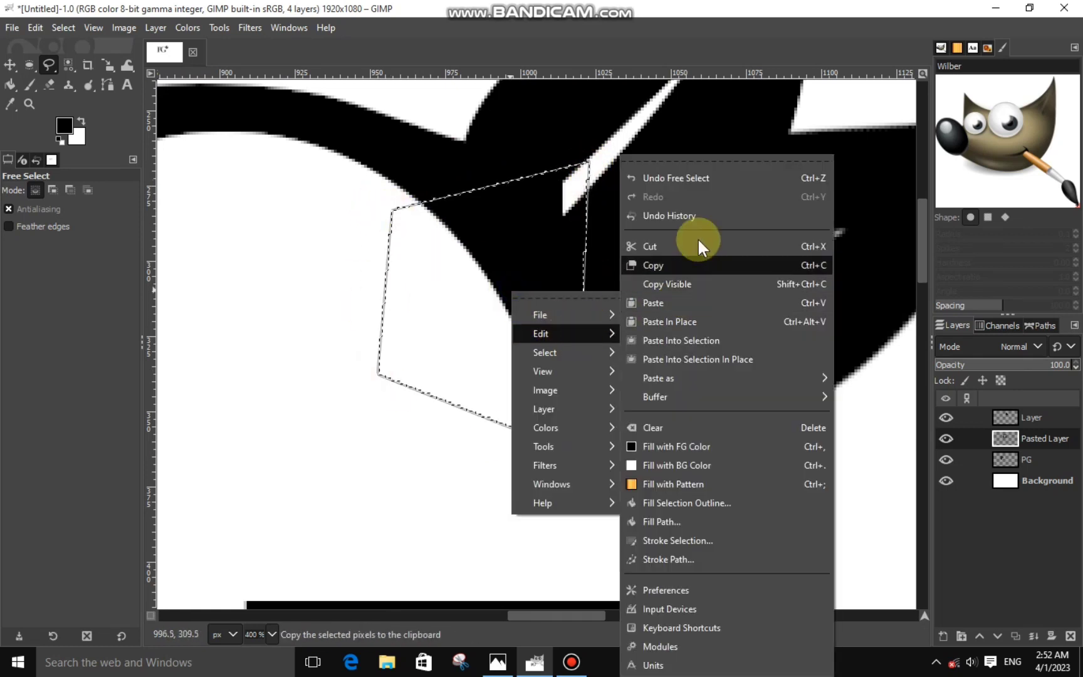
pyautogui.click(697, 241)
pyautogui.hotkey('ctrl', 'shift', 'a')
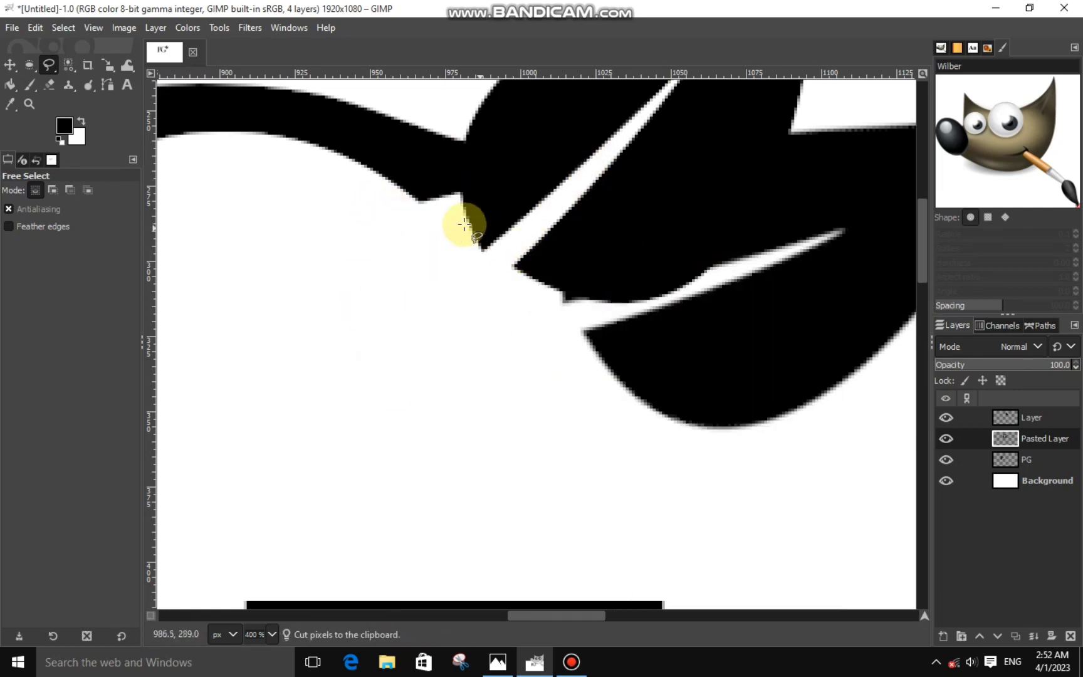
# - Outline the notch between the G's inner curve and the upper leaf's base, fill it with the black foreground color and clear the selection
pyautogui.click(414, 196)
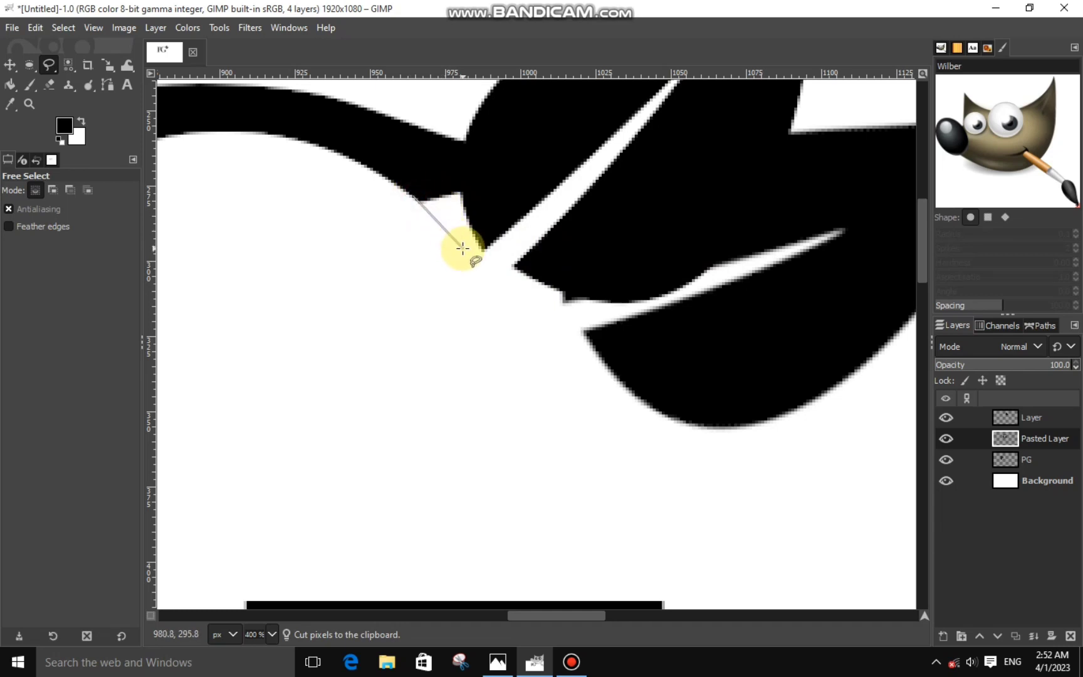
pyautogui.click(490, 242)
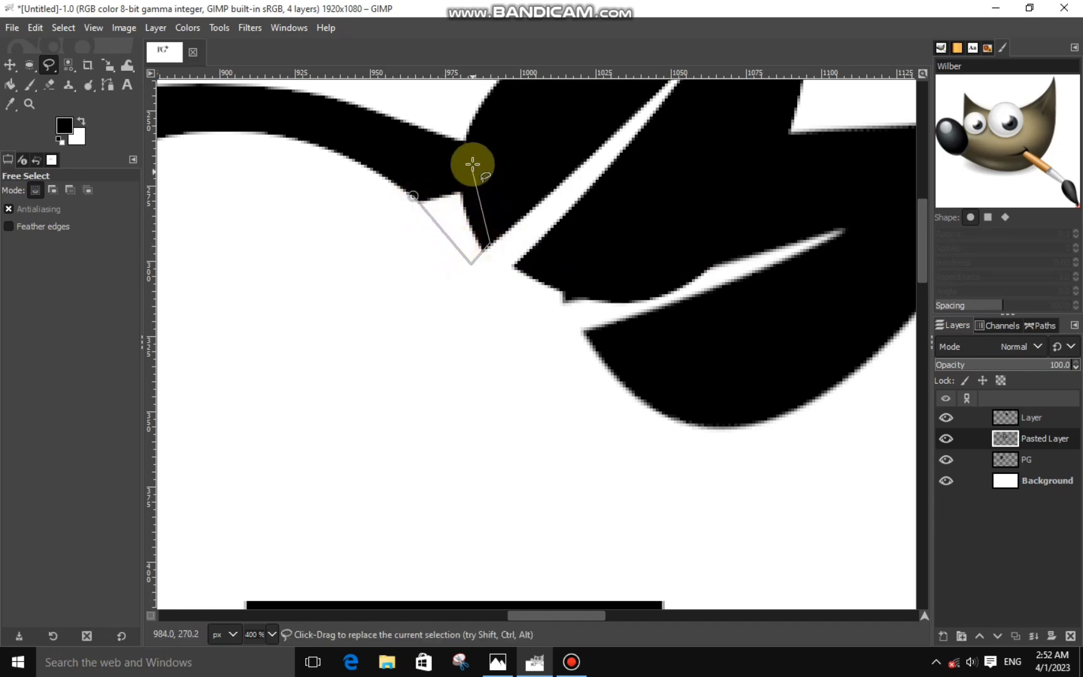
pyautogui.click(472, 163)
pyautogui.click(414, 196)
pyautogui.rightClick(467, 213)
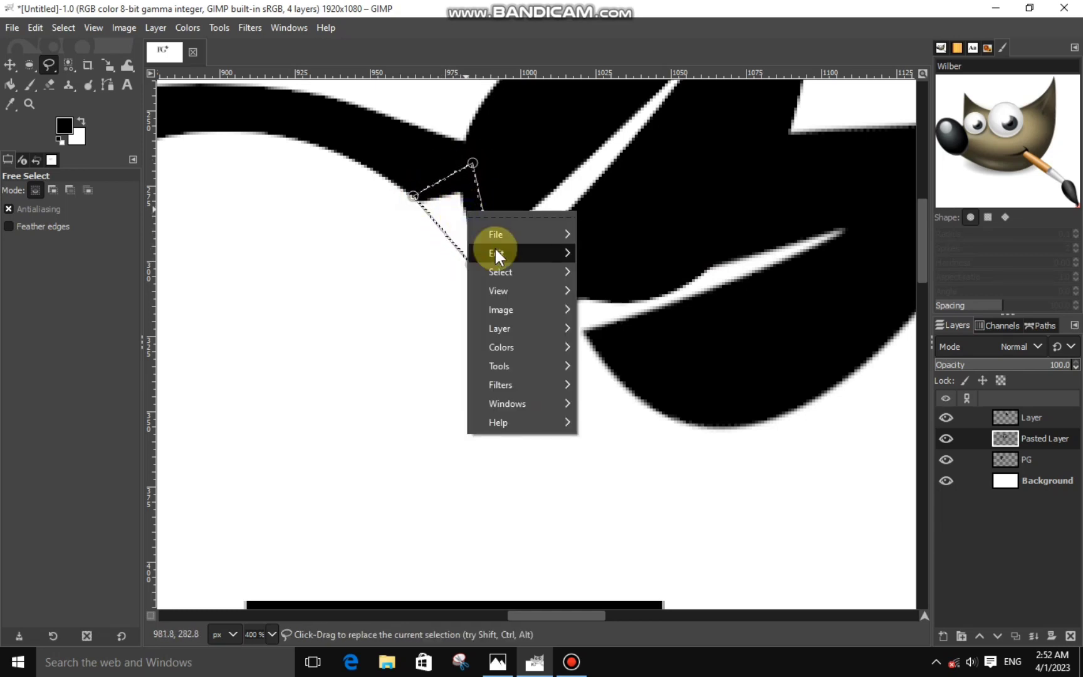
pyautogui.moveTo(493, 247)
pyautogui.click(642, 438)
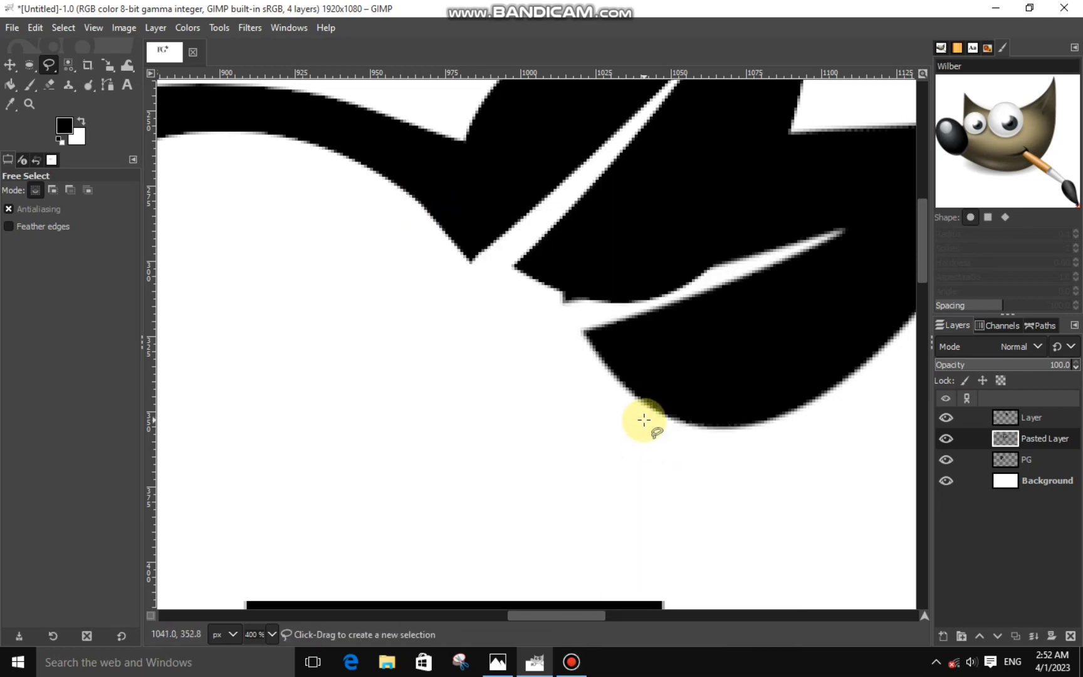
# - Outline the black excess narrowing the base of the lower leaf's vein, cut it from the leaf layer and clear the selection
pyautogui.scroll(-2, 644, 420)
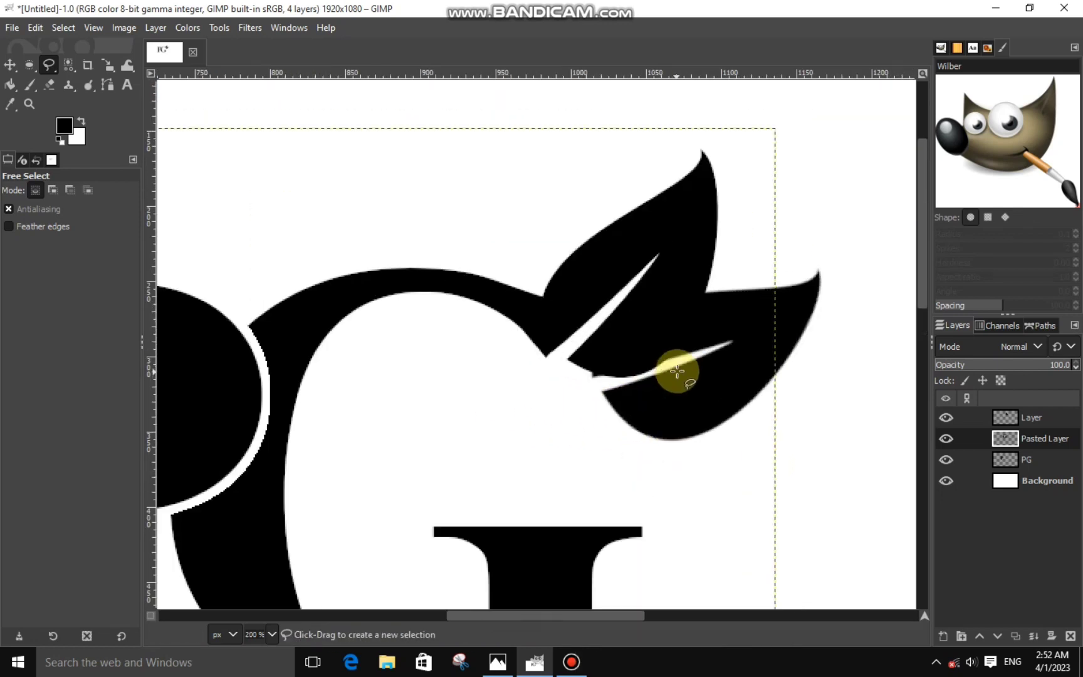
pyautogui.scroll(5, 676, 371)
pyautogui.click(672, 348)
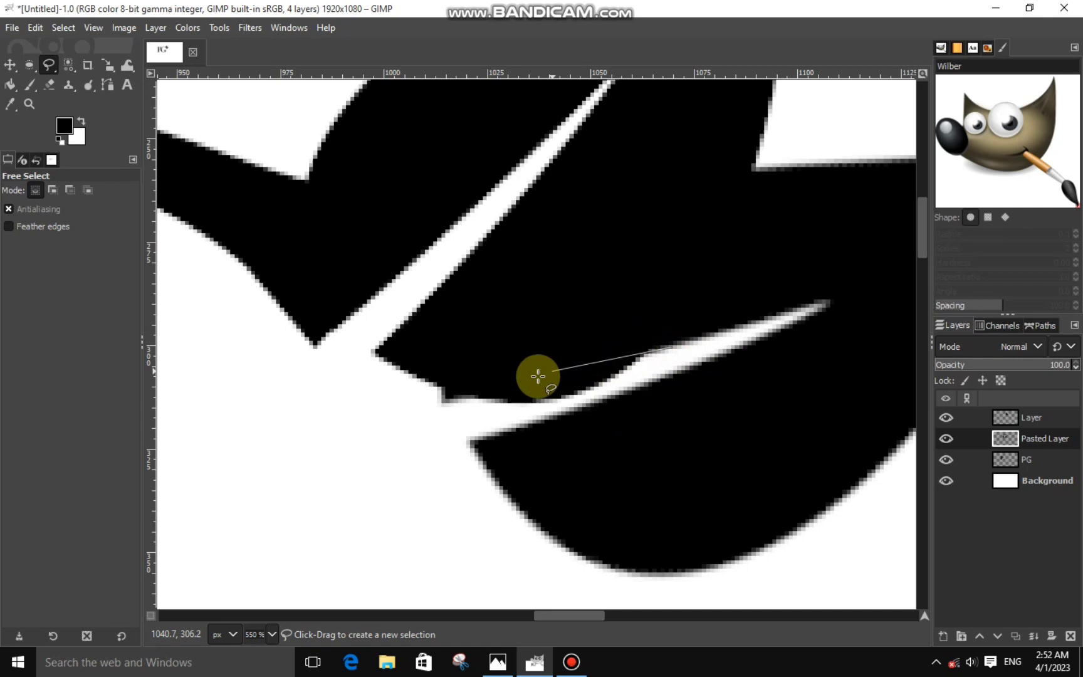
pyautogui.click(436, 408)
pyautogui.click(441, 438)
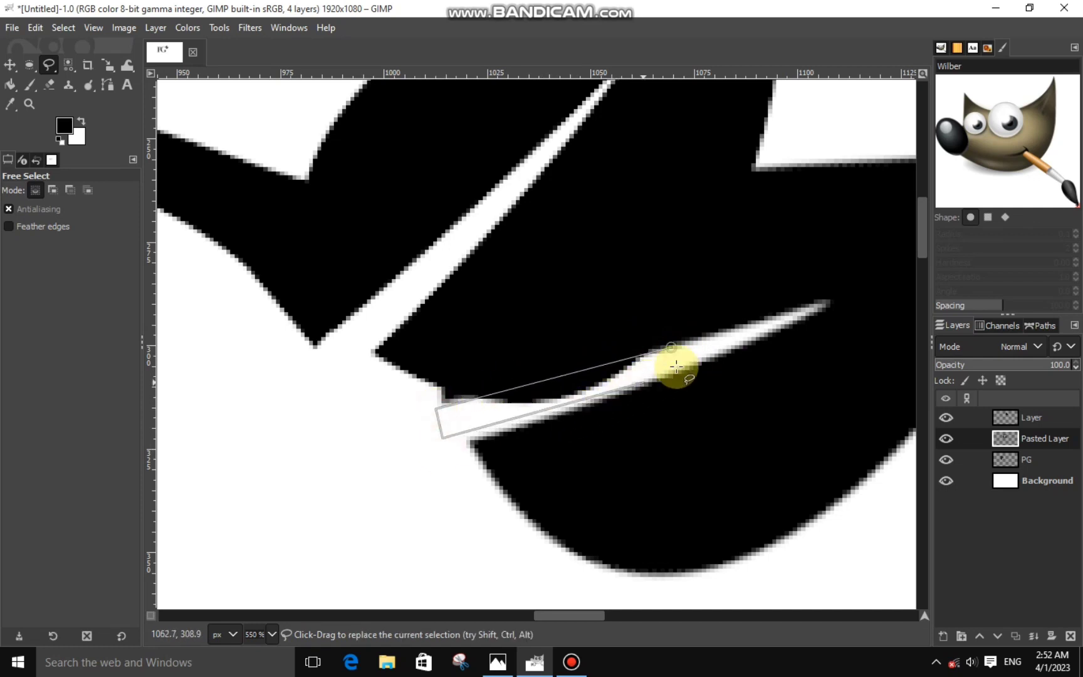
pyautogui.click(671, 347)
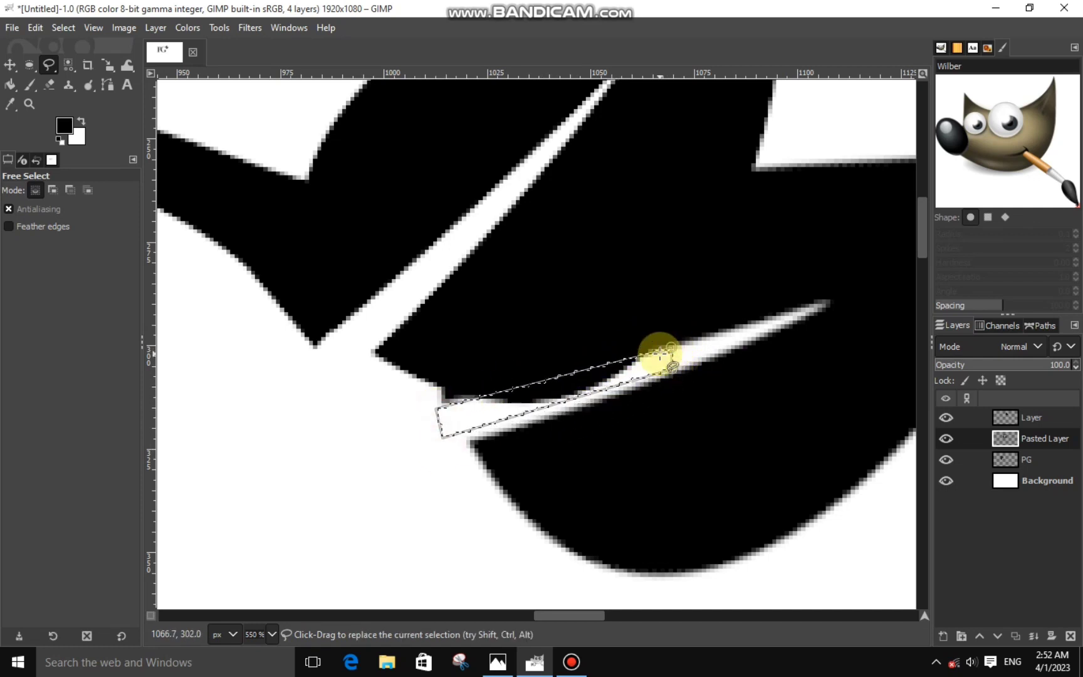
pyautogui.rightClick(667, 357)
pyautogui.moveTo(689, 394)
pyautogui.click(882, 460)
pyautogui.click(1026, 420)
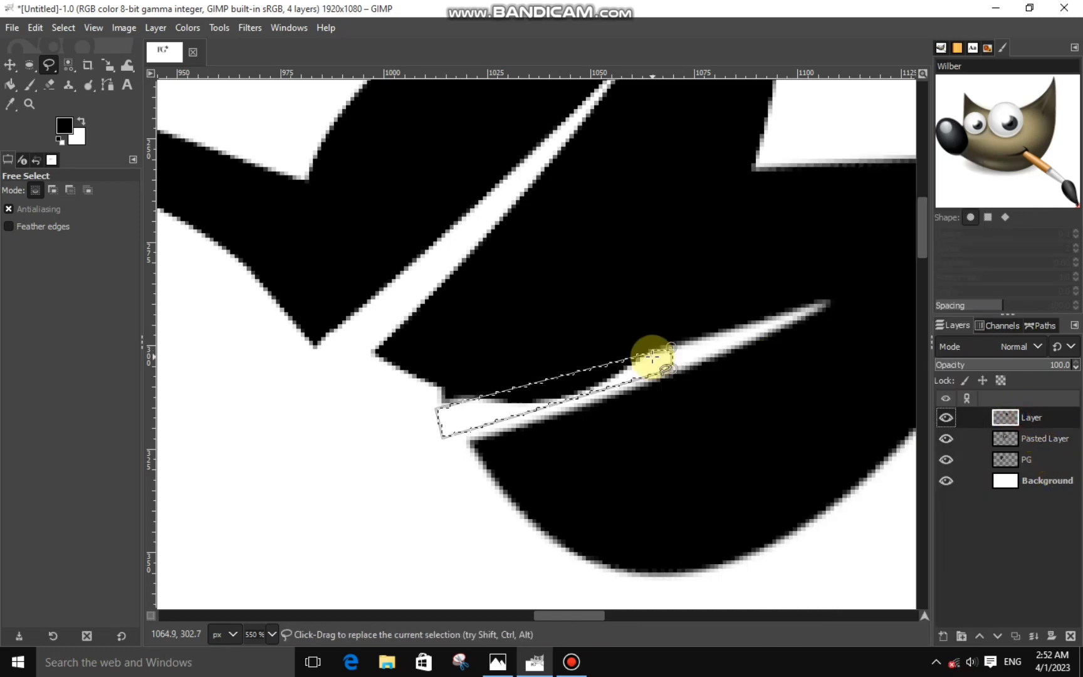
pyautogui.rightClick(653, 359)
pyautogui.click(789, 249)
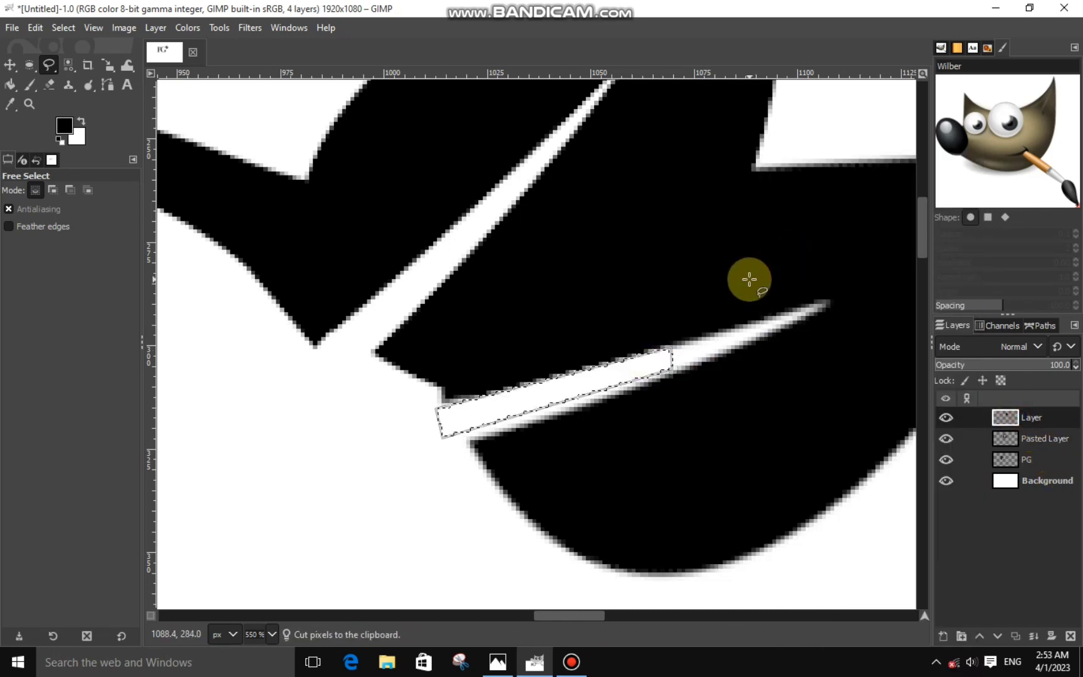
pyautogui.hotkey('ctrl', 'shift', 'a')
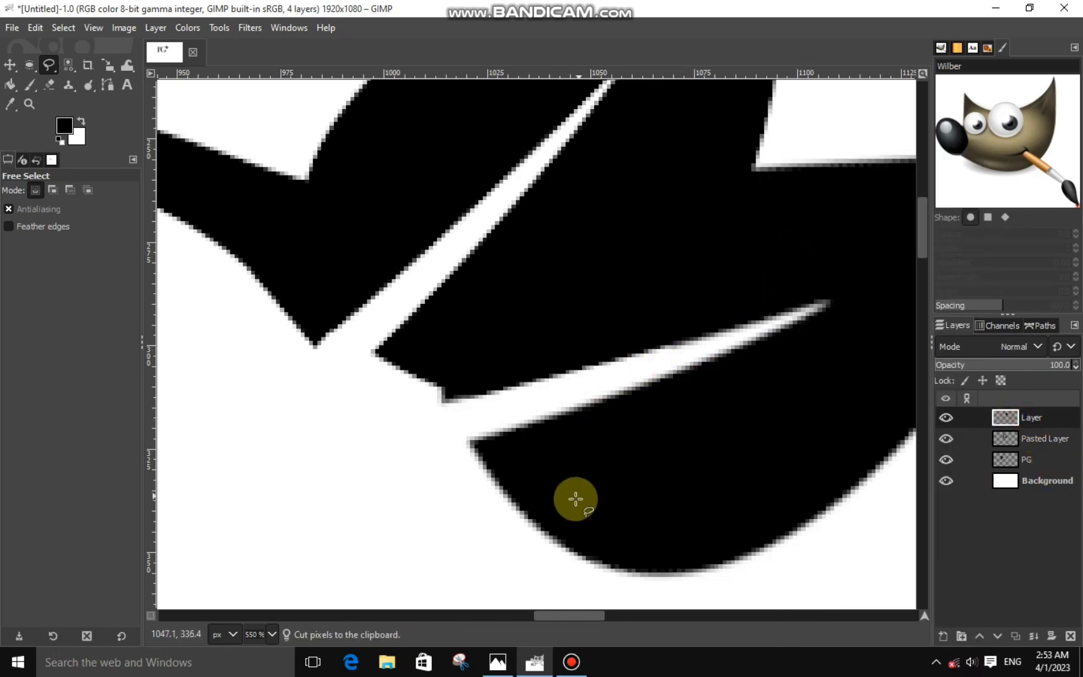
# - Erase the lower leaf's curled tip on the leaf layer using the Eraser with the 2. Hardness 050 brush at size 12
pyautogui.scroll(-5, 650, 208)
pyautogui.scroll(-3, 671, 225)
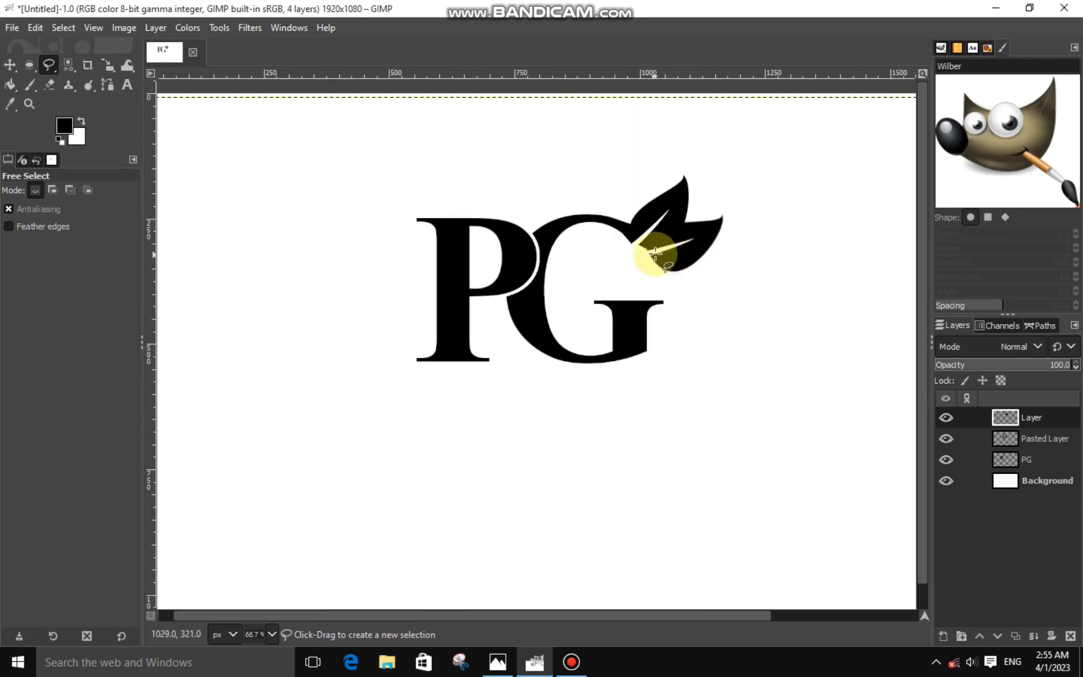
pyautogui.scroll(1, 604, 319)
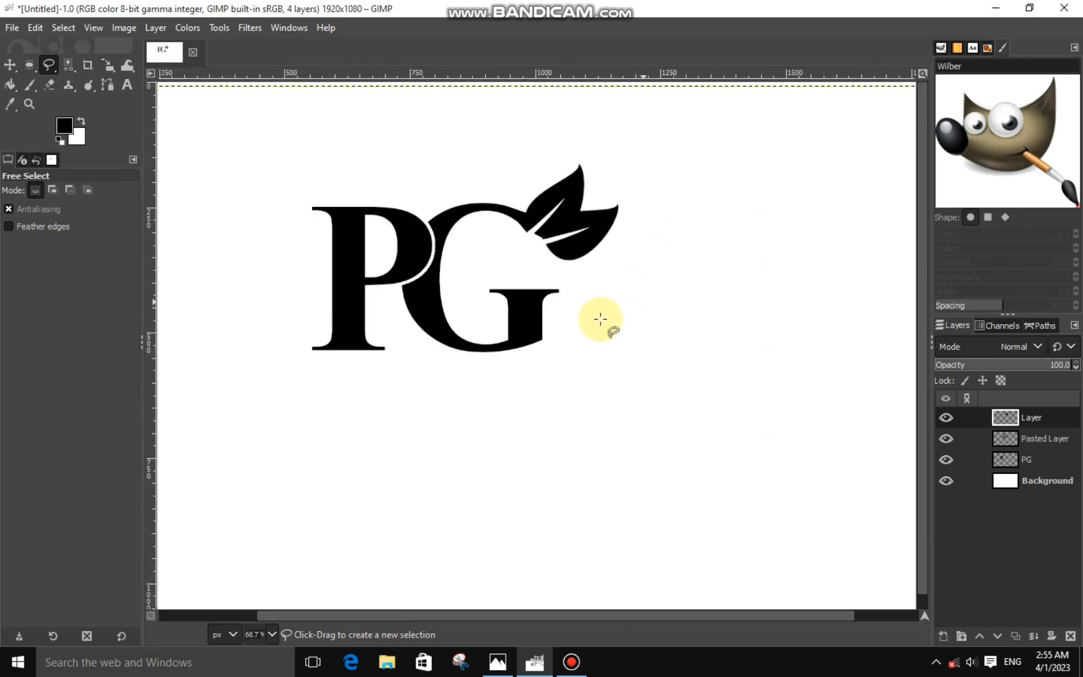
pyautogui.click(56, 81)
pyautogui.scroll(3, 647, 206)
pyautogui.click(15, 235)
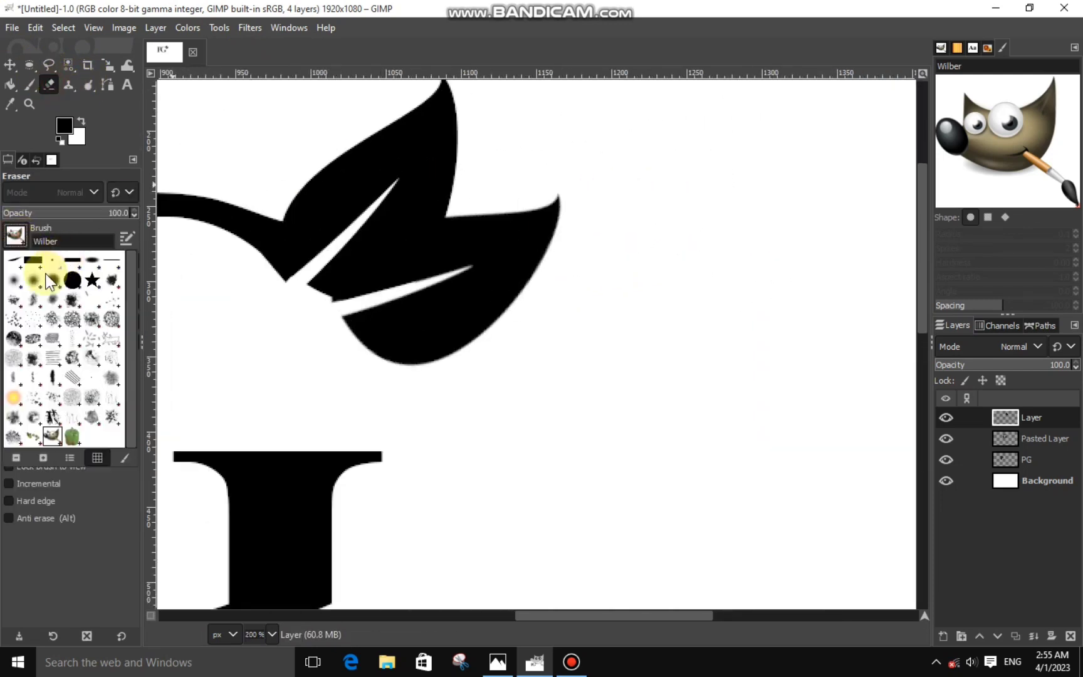
pyautogui.click(50, 282)
pyautogui.scroll(3, 564, 188)
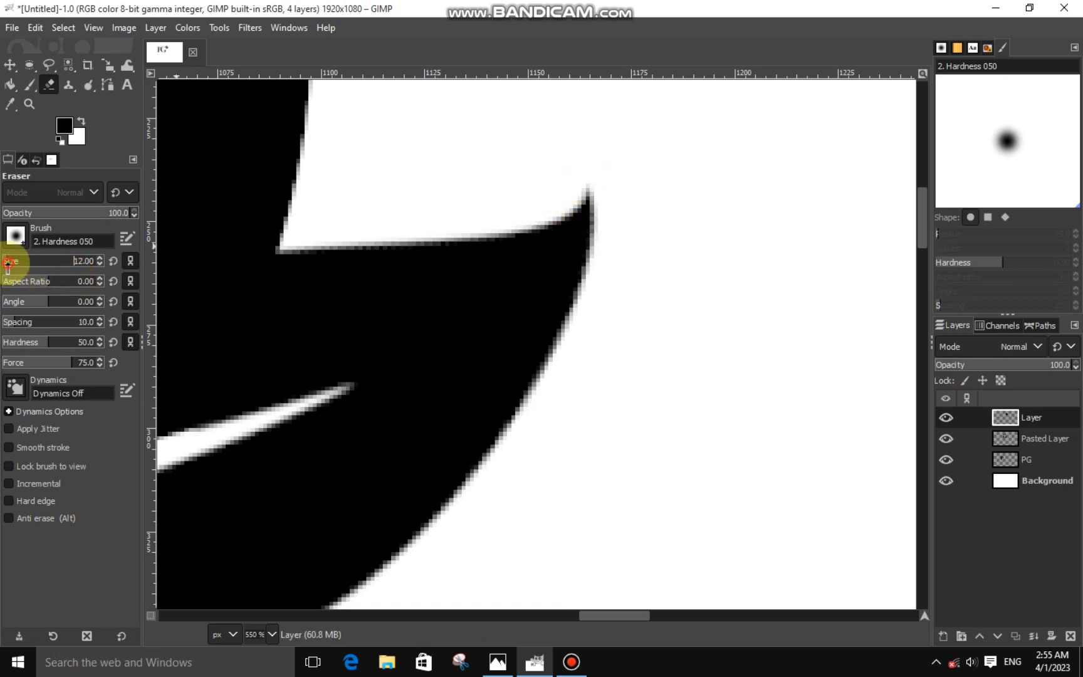
pyautogui.moveTo(587, 193)
pyautogui.mouseDown()
pyautogui.moveTo(540, 214)
pyautogui.moveTo(493, 215)
pyautogui.moveTo(599, 203)
pyautogui.moveTo(554, 218)
pyautogui.moveTo(588, 216)
pyautogui.moveTo(438, 213)
pyautogui.moveTo(611, 210)
pyautogui.mouseUp()
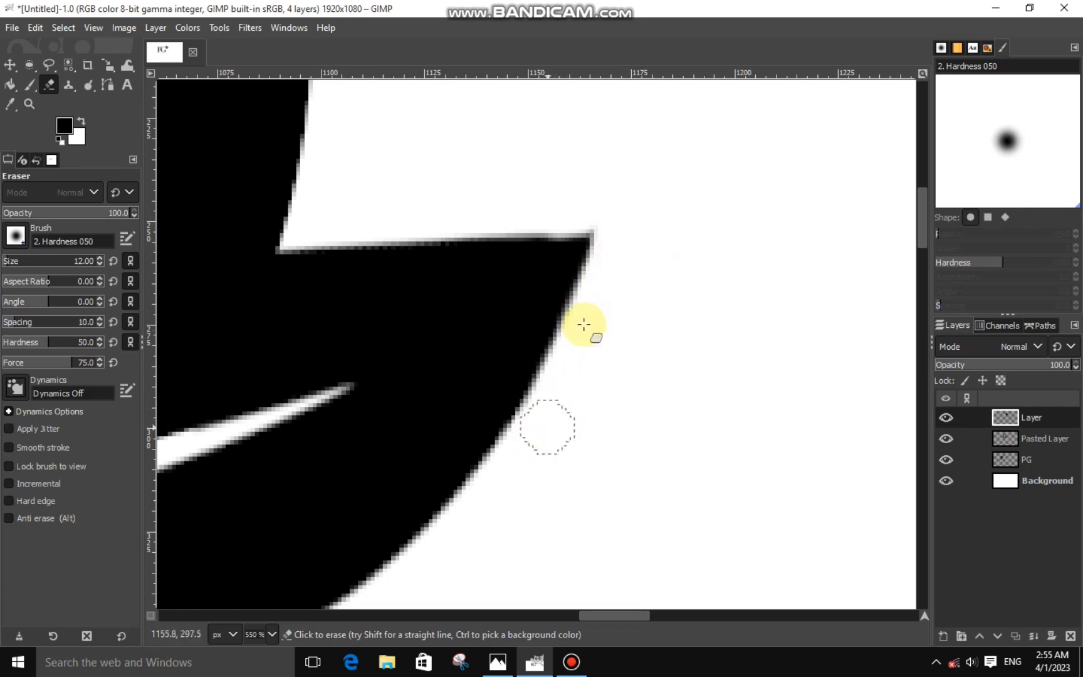
# - Add a text box beneath the PG monogram and enter "Photography" in Ebrima Bold
pyautogui.scroll(-2, 647, 316)
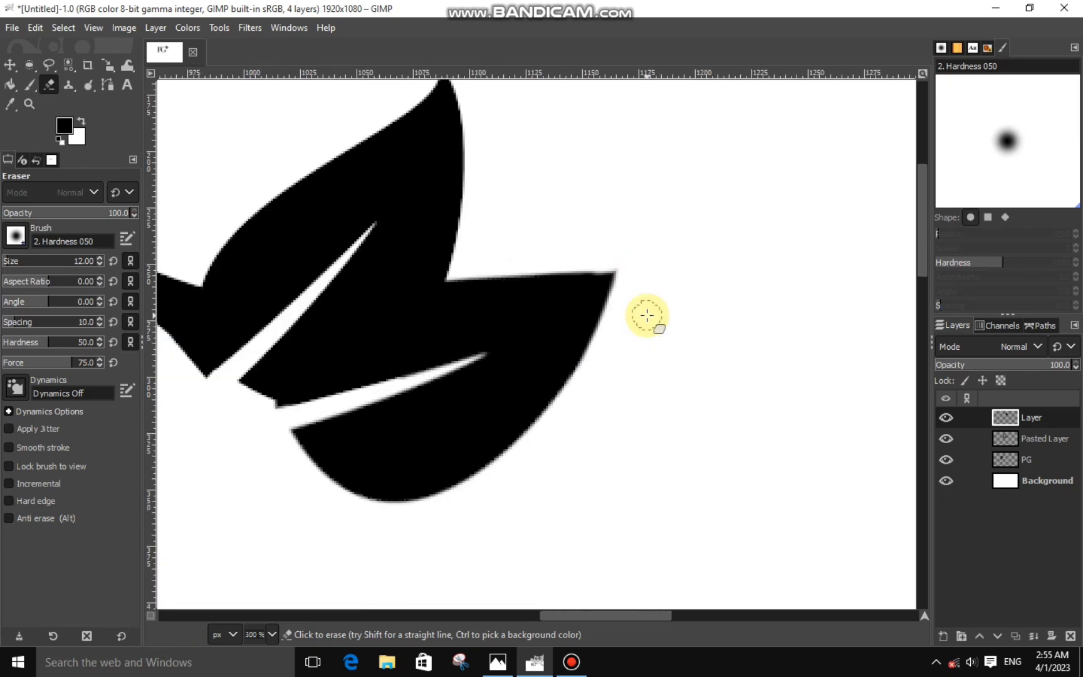
pyautogui.scroll(-5, 647, 316)
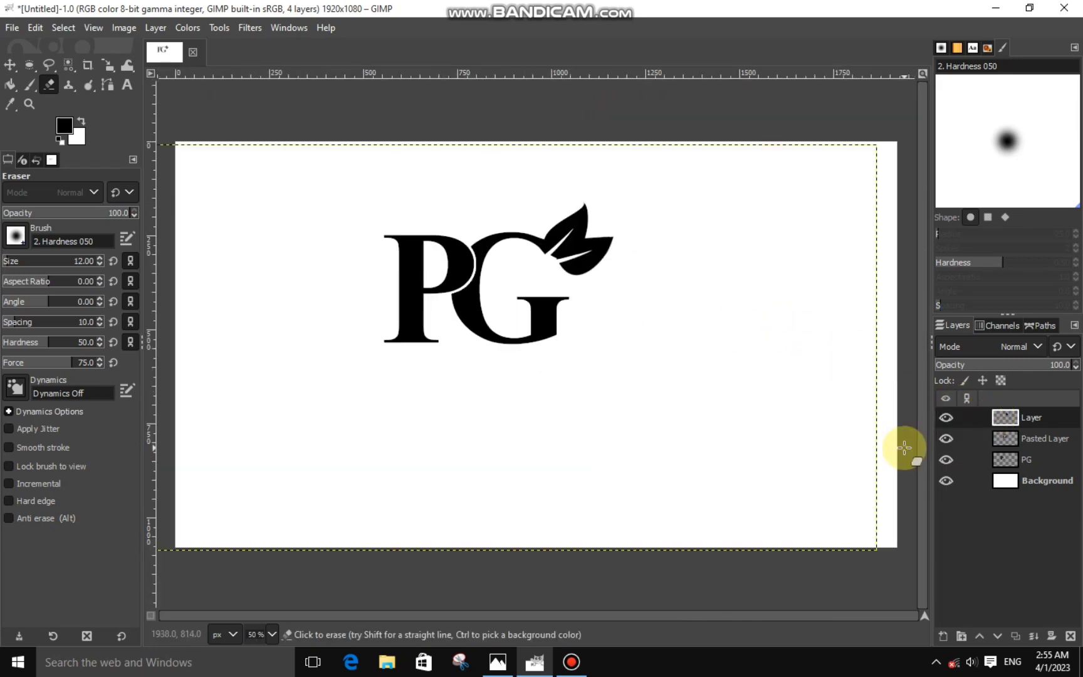
pyautogui.click(127, 87)
pyautogui.moveTo(378, 355); pyautogui.dragTo(638, 400)
pyautogui.click(494, 379)
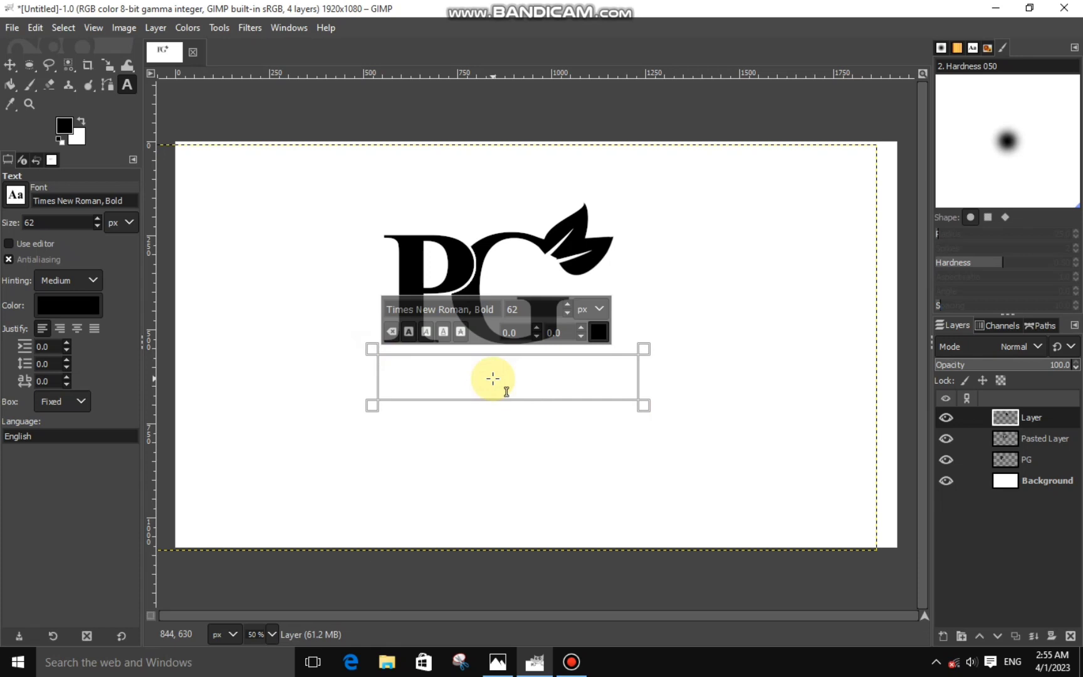
pyautogui.click(15, 196)
pyautogui.moveTo(130, 367); pyautogui.dragTo(127, 257)
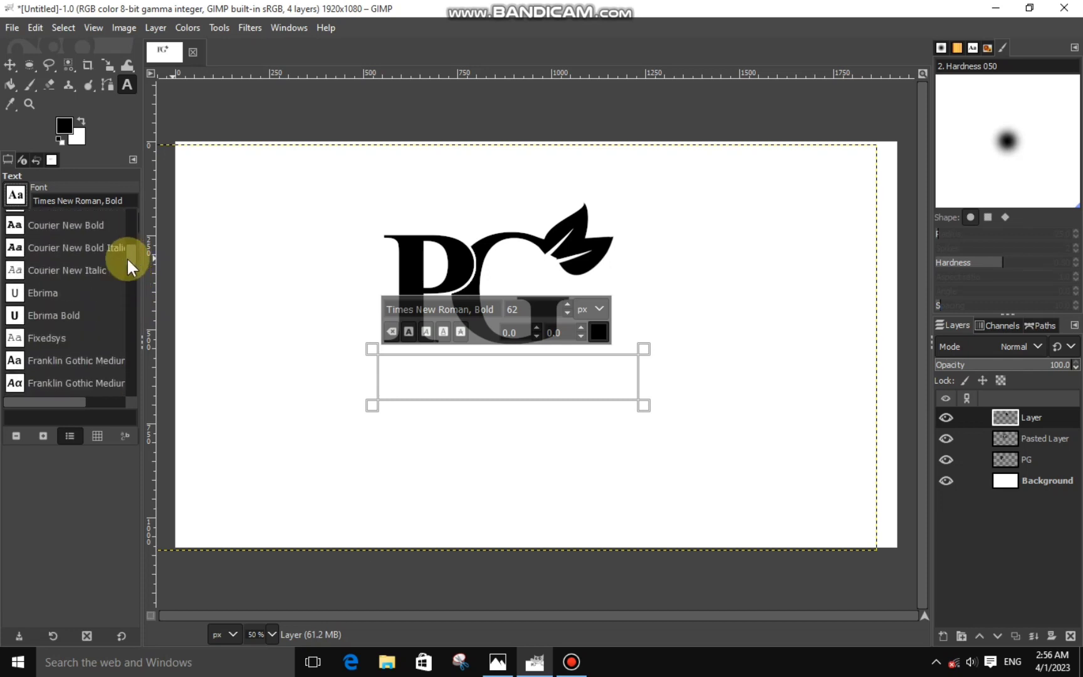
pyautogui.click(14, 315)
pyautogui.write('Photography')
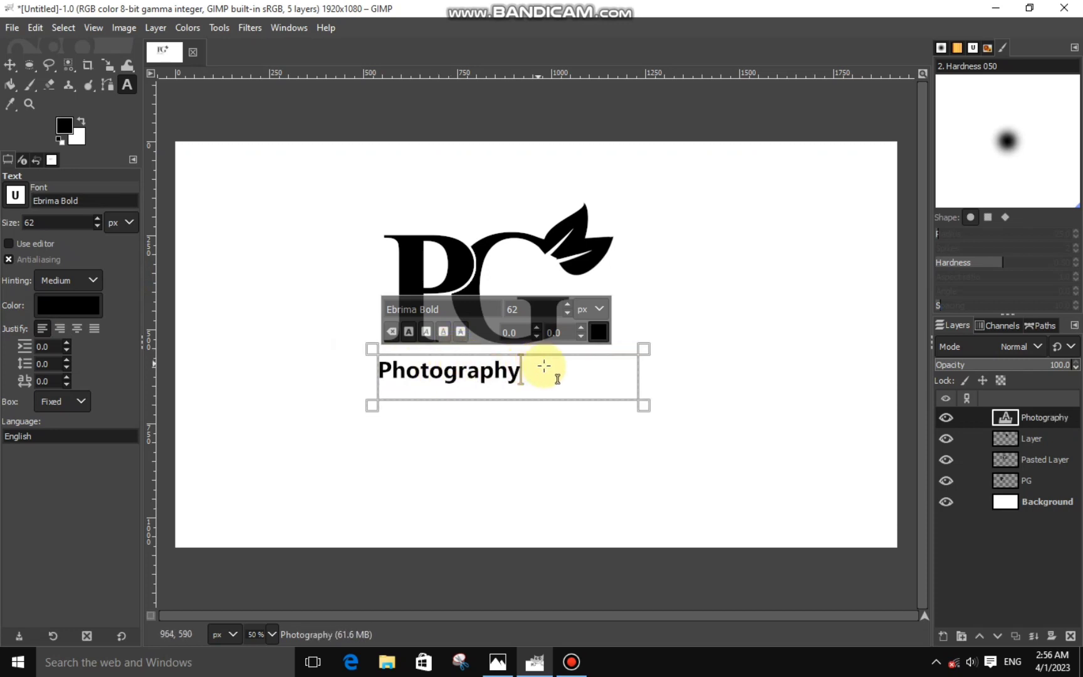
# - Set the Photography text size to 99 px and extend its text box slightly to the left under the monogram
pyautogui.moveTo(551, 372); pyautogui.dragTo(375, 386)
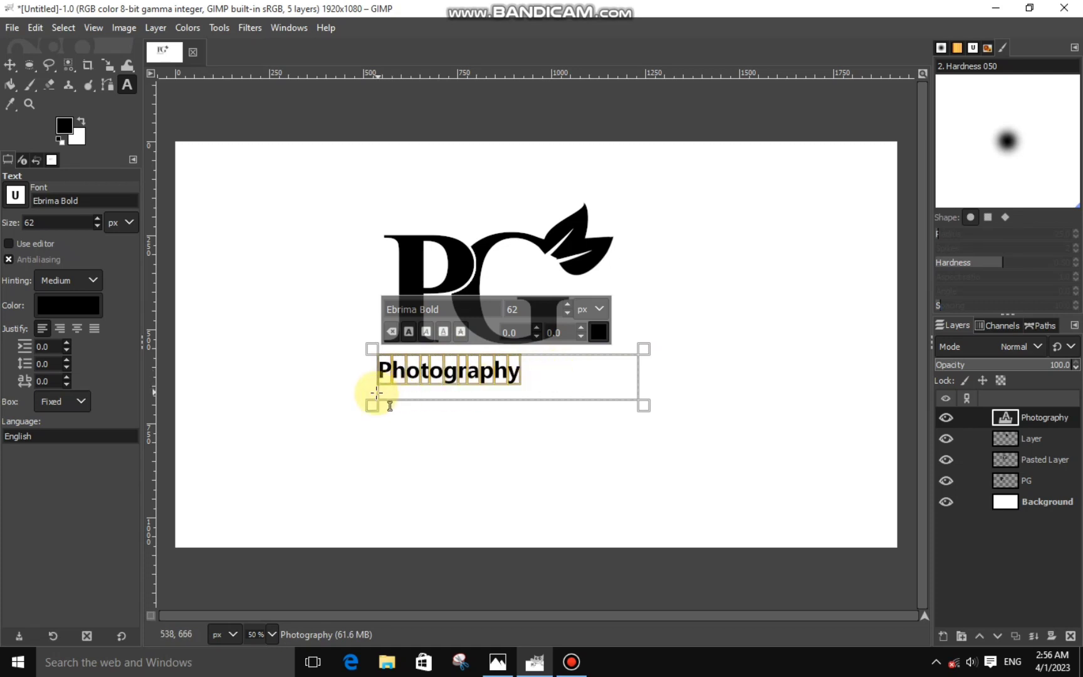
pyautogui.click(568, 305)
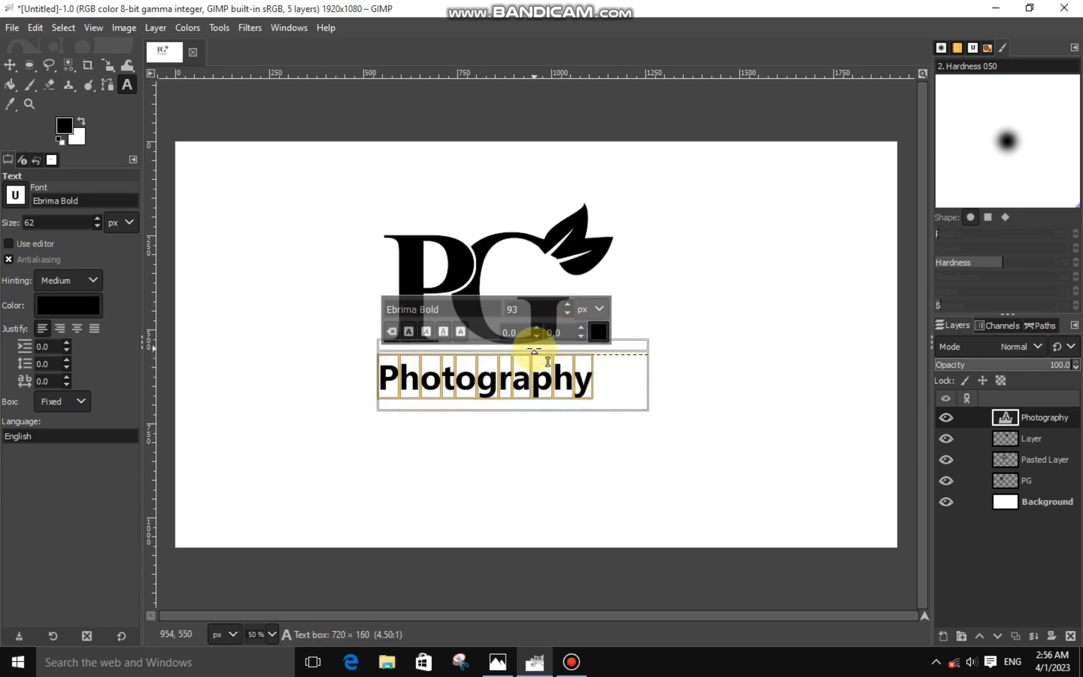
pyautogui.click(565, 300)
pyautogui.click(565, 300)
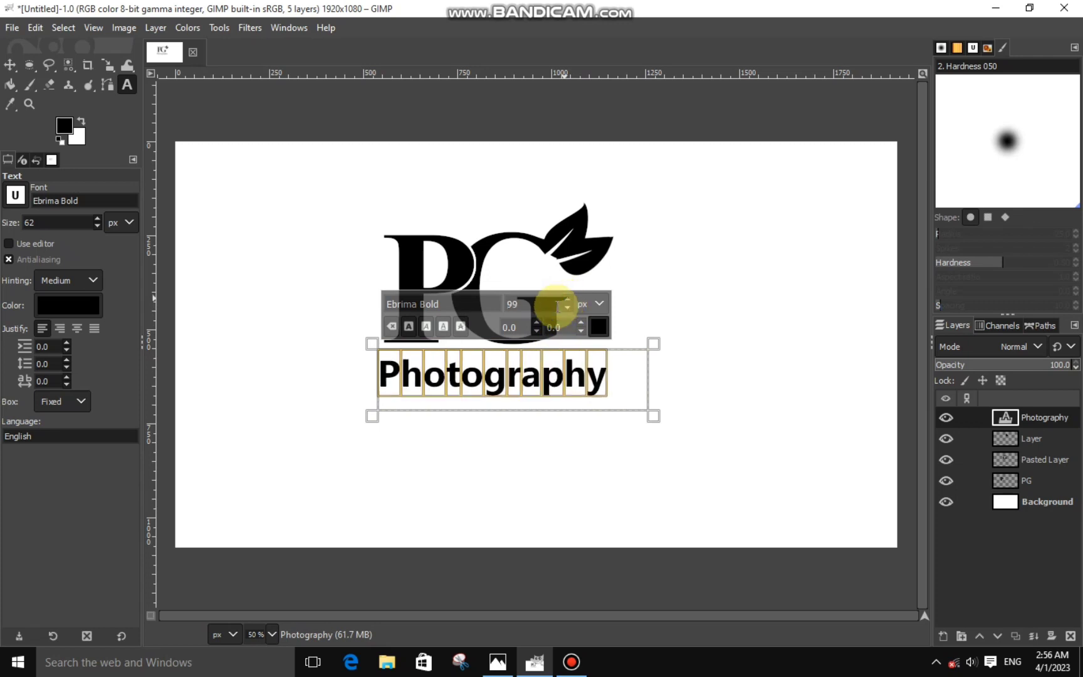
pyautogui.moveTo(384, 379); pyautogui.dragTo(365, 403)
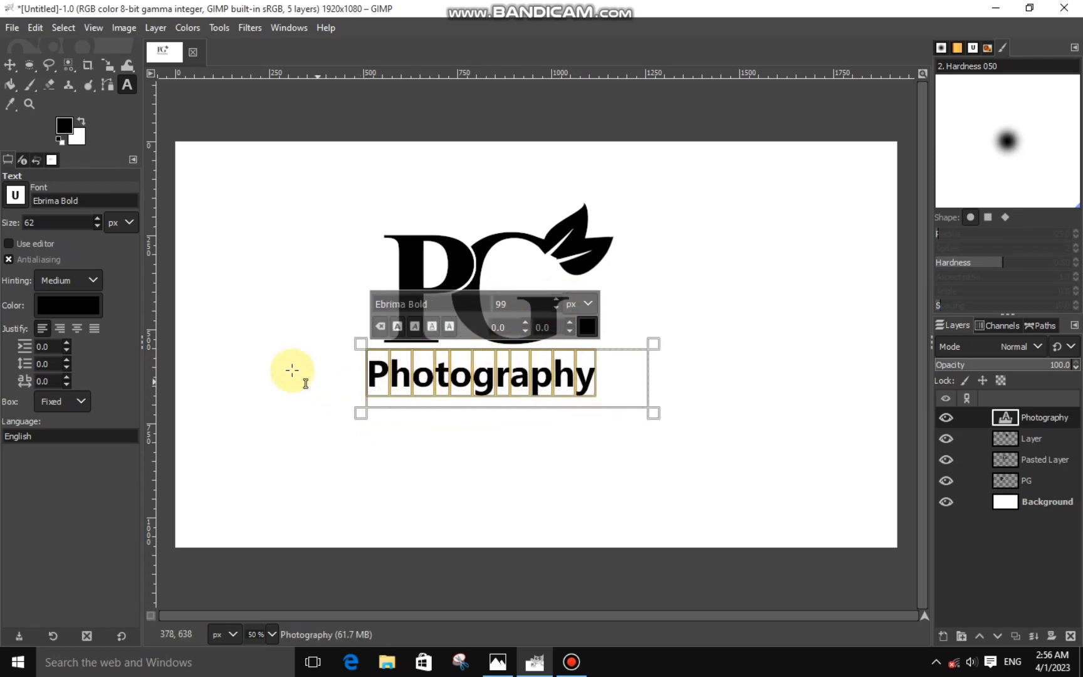
pyautogui.click(1011, 497)
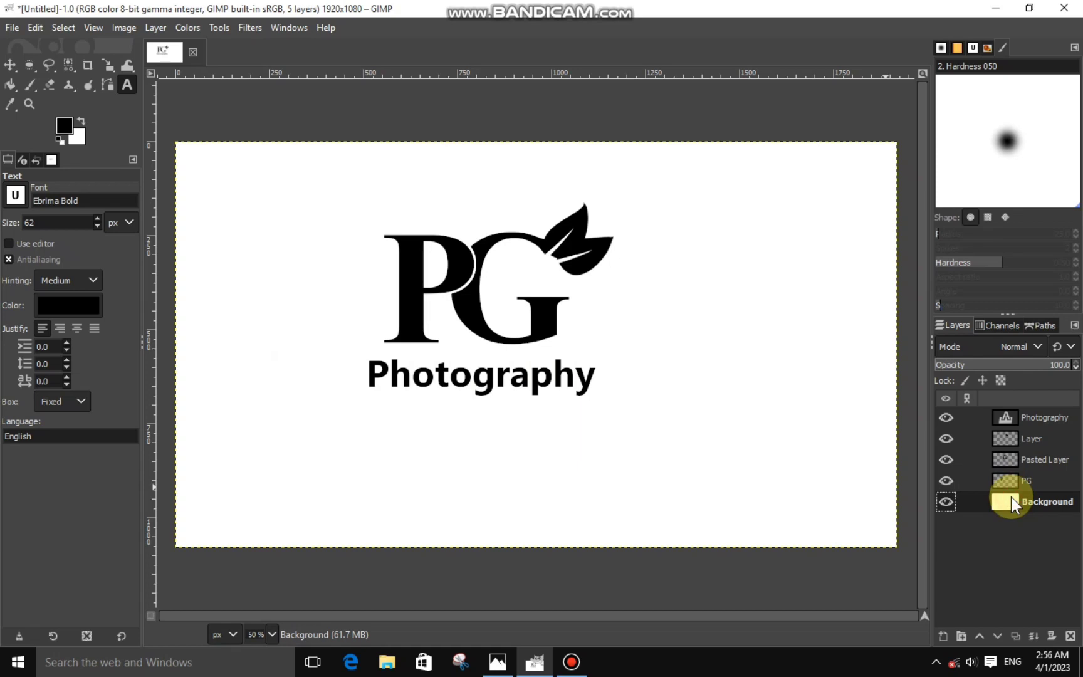
# - On the Photography layer, select a 23 × 9 px rectangle across the upper stem of the P and cut it away
pyautogui.click(1015, 421)
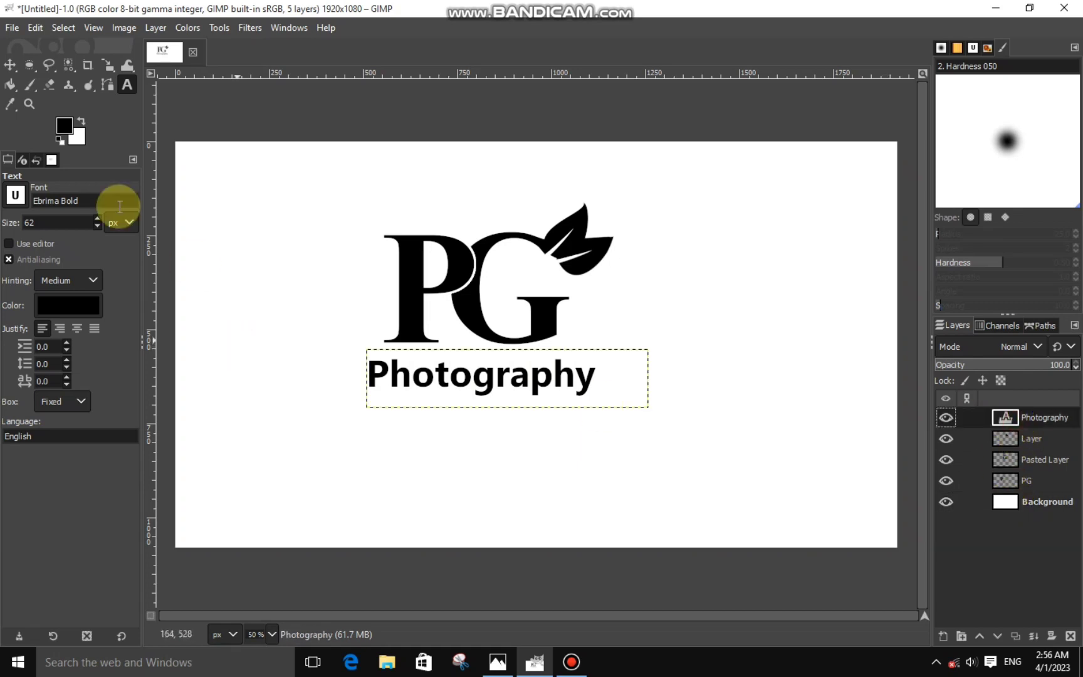
pyautogui.click(44, 63)
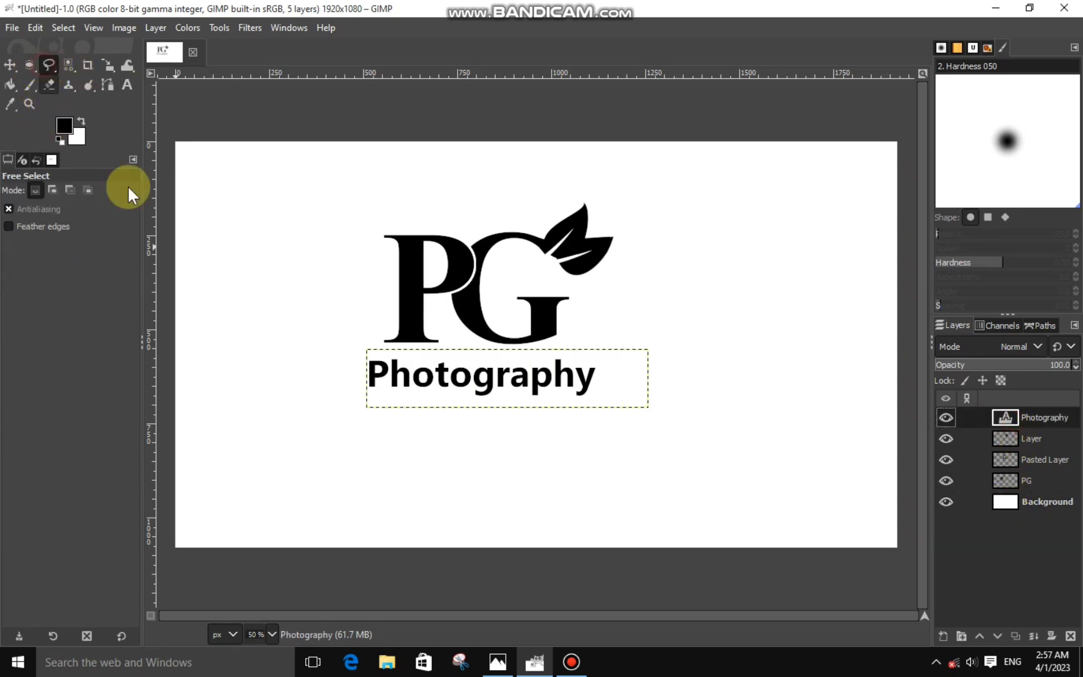
pyautogui.keyDown('ctrl'); pyautogui.scroll(5, 376, 379); pyautogui.keyUp('ctrl')
pyautogui.keyDown('ctrl'); pyautogui.scroll(4, 378, 341); pyautogui.keyUp('ctrl')
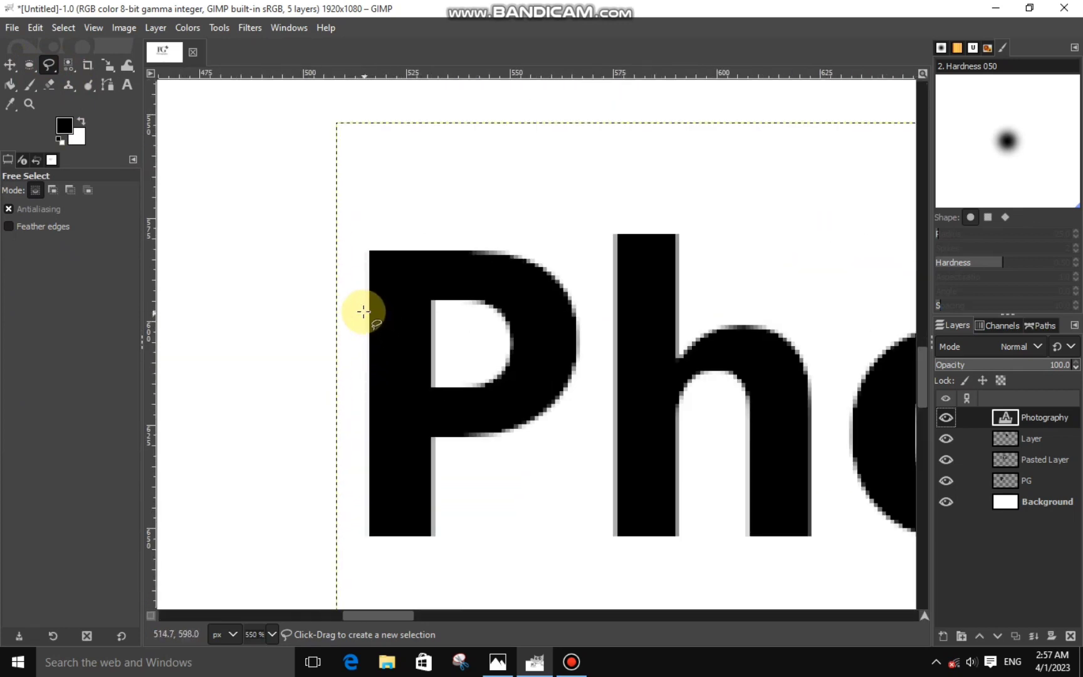
pyautogui.click(351, 282)
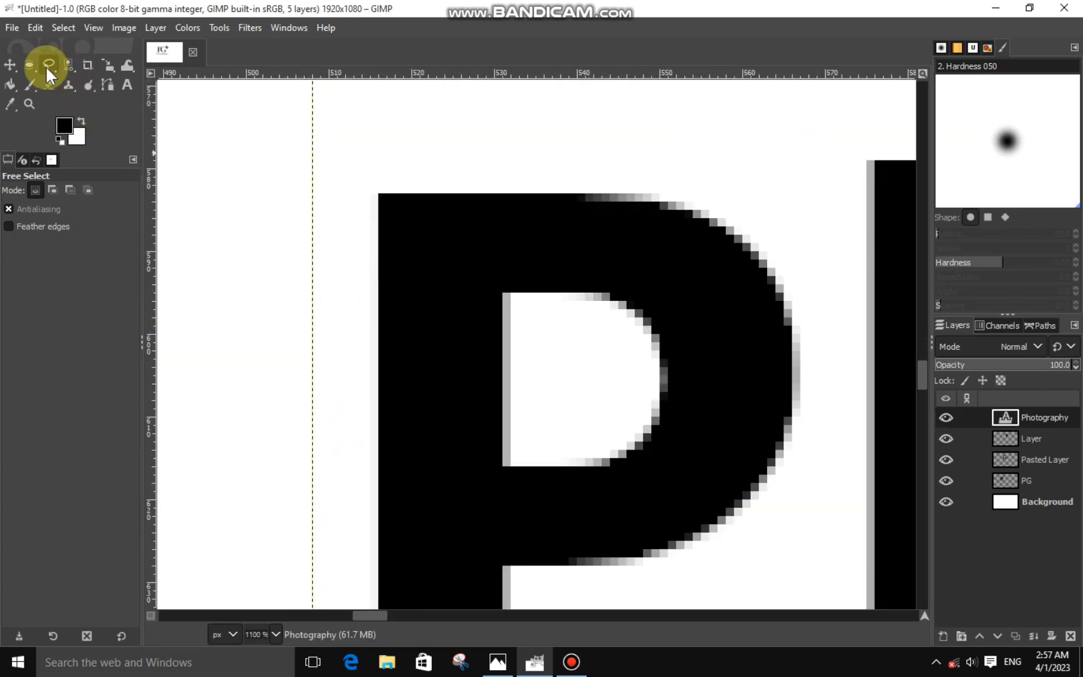
pyautogui.click(72, 65)
pyautogui.moveTo(345, 292); pyautogui.dragTo(534, 366)
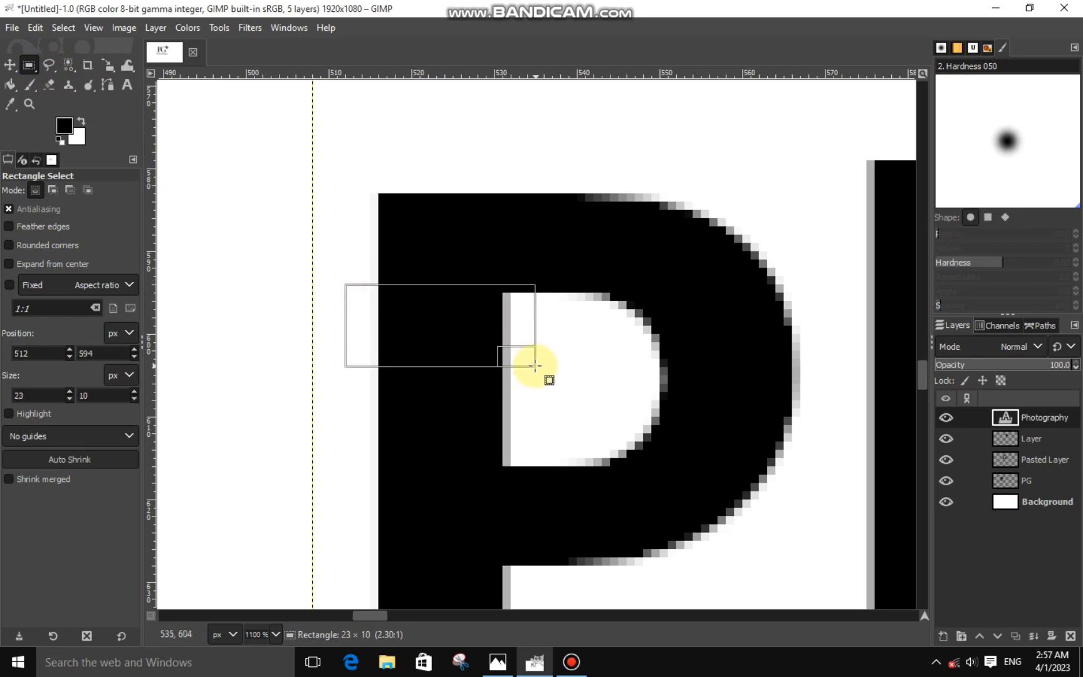
pyautogui.hotkey('ctrl', 'x')
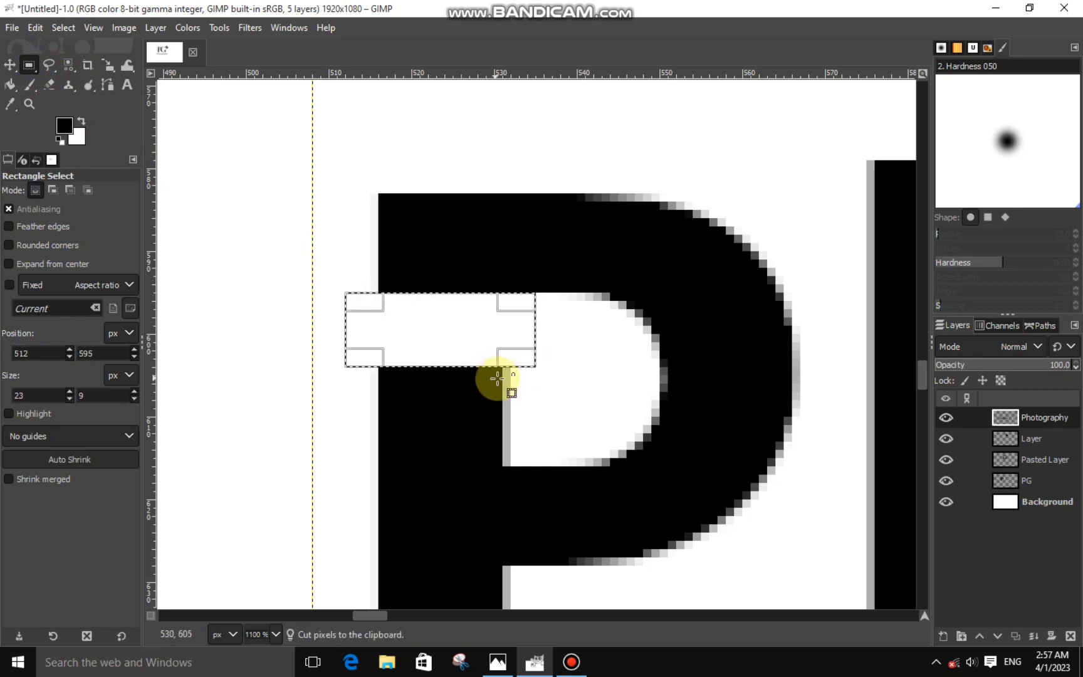
# - Cut a 5 × 16 px vertical strip between the P's stem and the lower end of its bowl, and clear the selection
pyautogui.click(522, 436)
pyautogui.moveTo(507, 464); pyautogui.dragTo(550, 571)
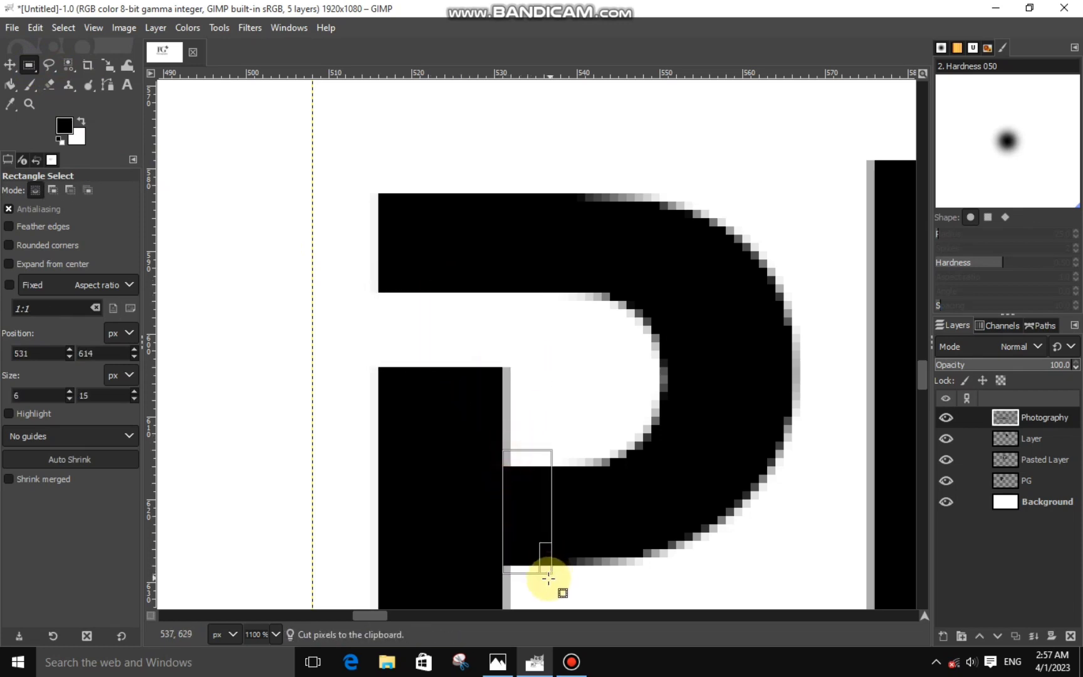
pyautogui.hotkey('ctrl', 'x')
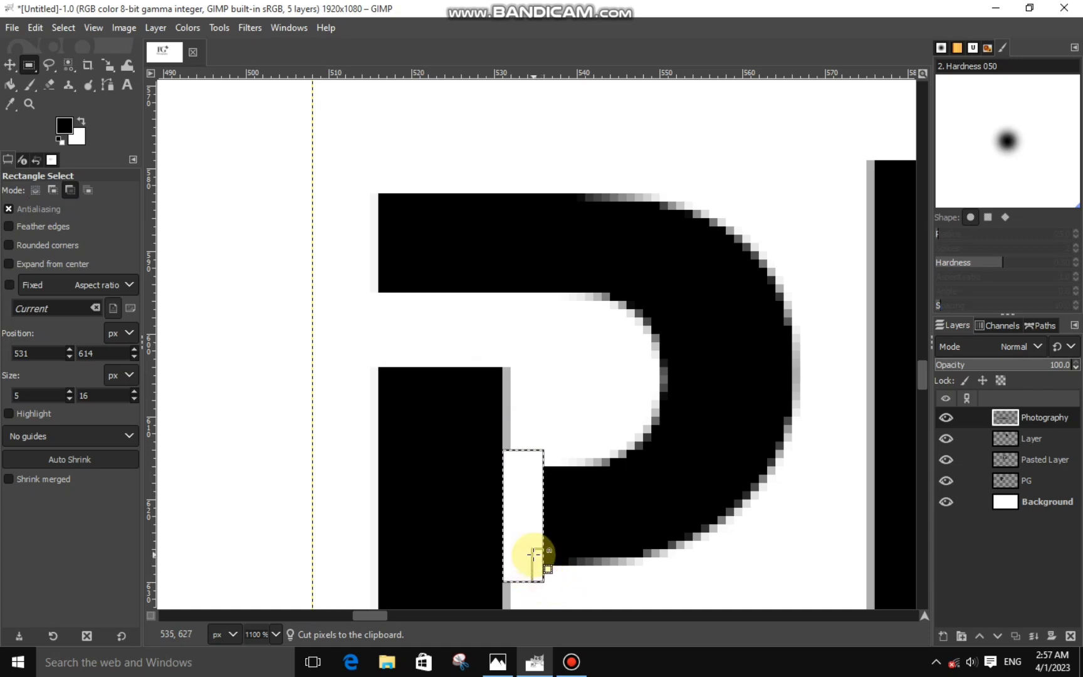
pyautogui.click(563, 599)
# - Extend the P's top bar leftward by filling a 9 × 12 px rectangle at its left end with the black foreground color
pyautogui.moveTo(374, 619)
pyautogui.mouseDown()
pyautogui.moveTo(389, 617)
pyautogui.moveTo(347, 611)
pyautogui.moveTo(375, 613)
pyautogui.mouseUp()
pyautogui.moveTo(293, 195); pyautogui.dragTo(367, 292)
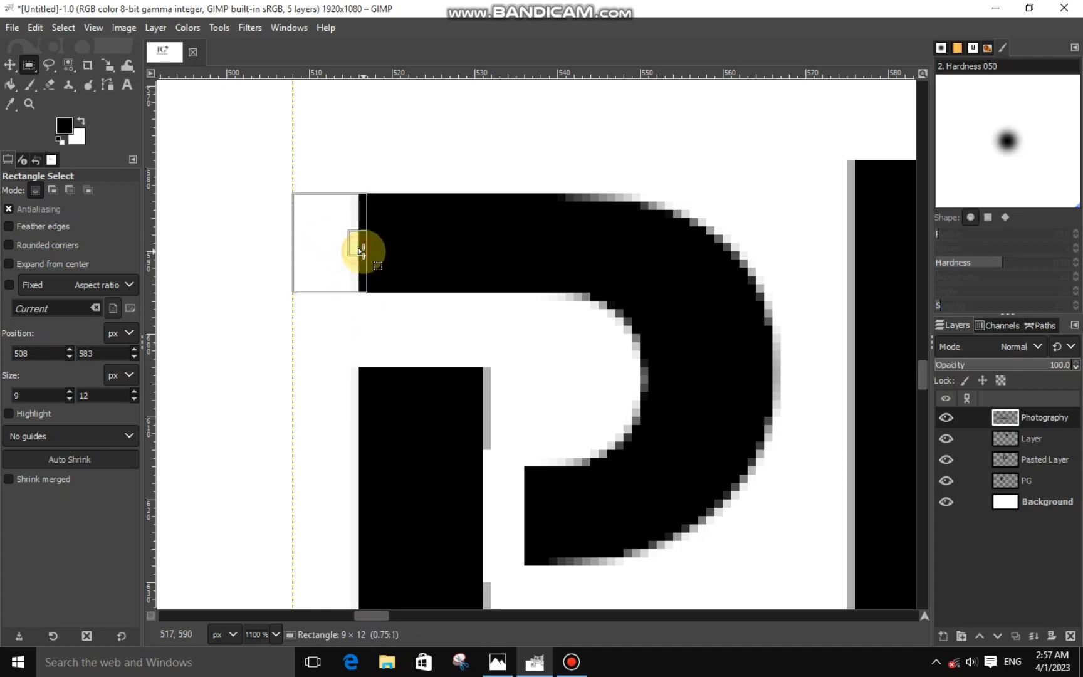
pyautogui.rightClick(339, 249)
pyautogui.moveTo(376, 288)
pyautogui.click(504, 445)
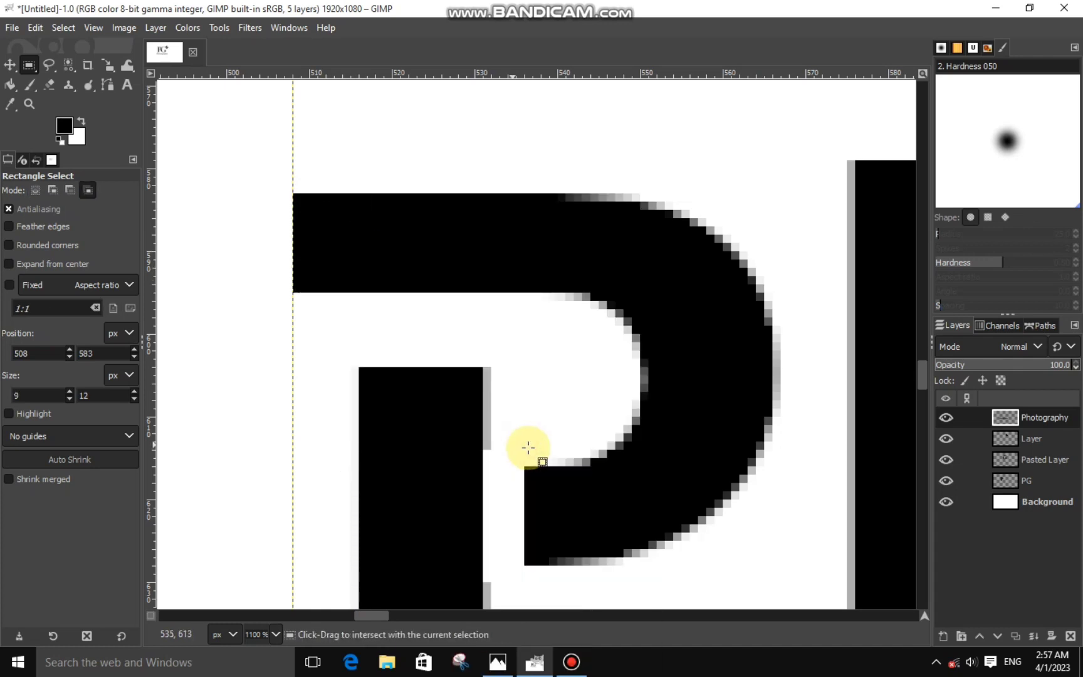
pyautogui.moveTo(381, 616); pyautogui.dragTo(404, 617)
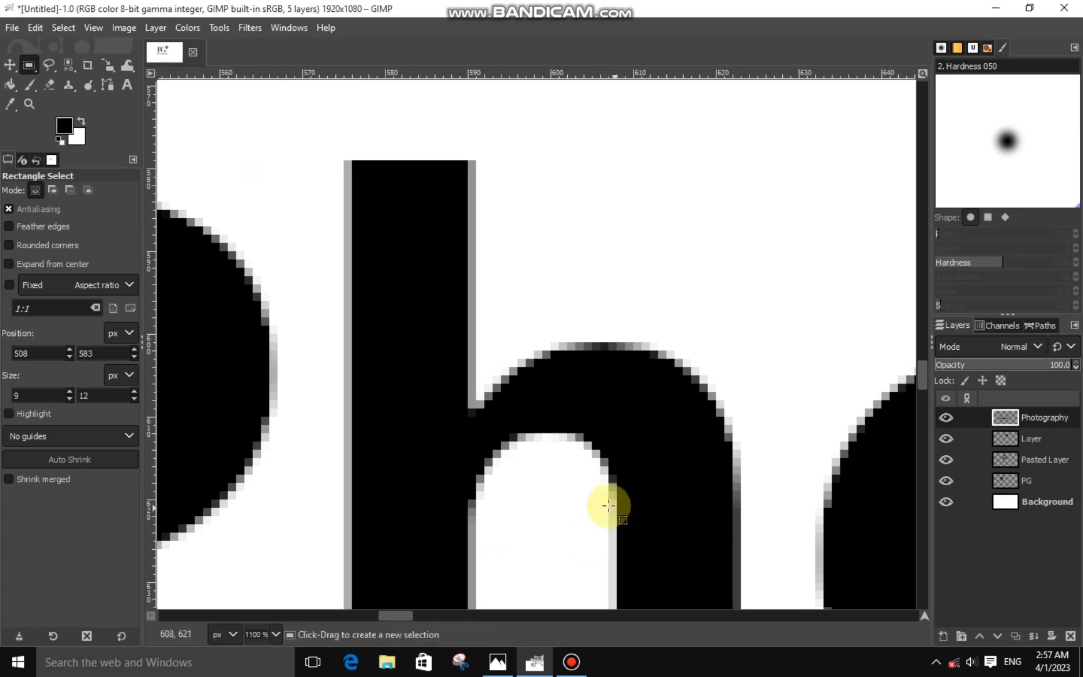
pyautogui.moveTo(923, 372); pyautogui.dragTo(923, 389)
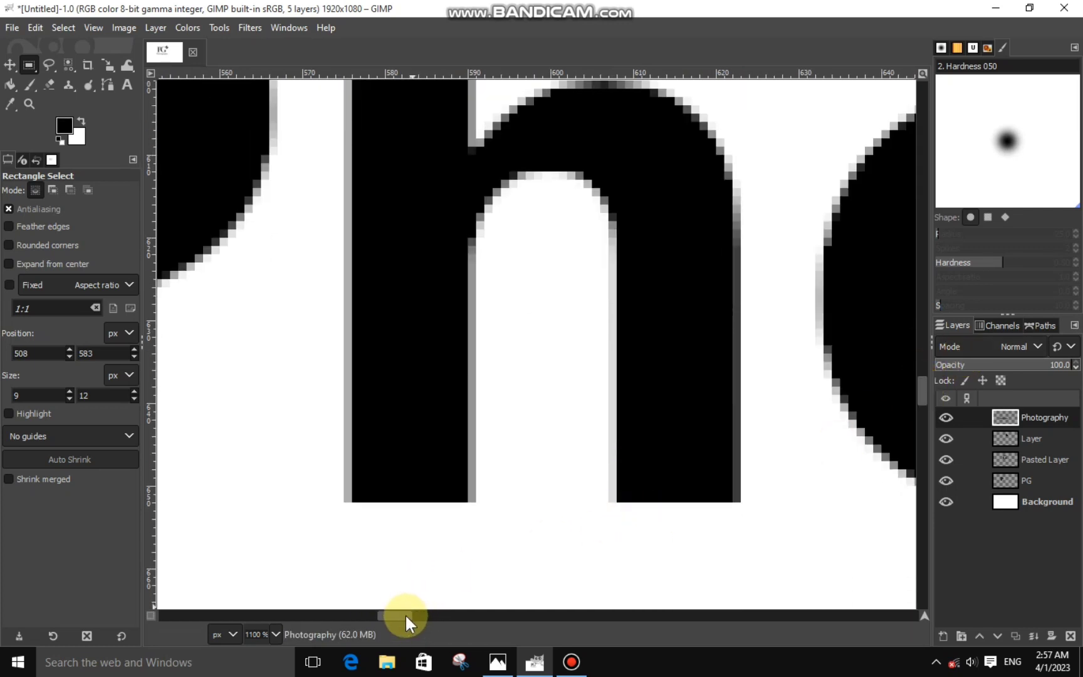
pyautogui.moveTo(405, 616); pyautogui.dragTo(448, 615)
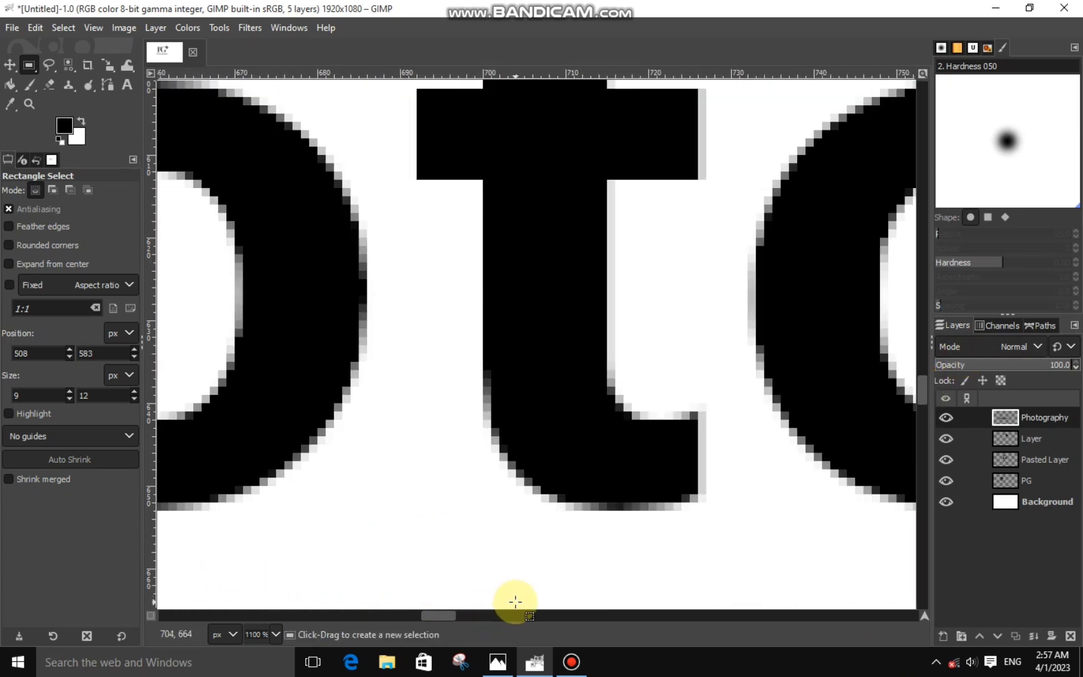
# - Cut the upper-left corner off the p's stem in Photography along a diagonal using Free Select, and clear the selection
pyautogui.scroll(-1, 515, 601)
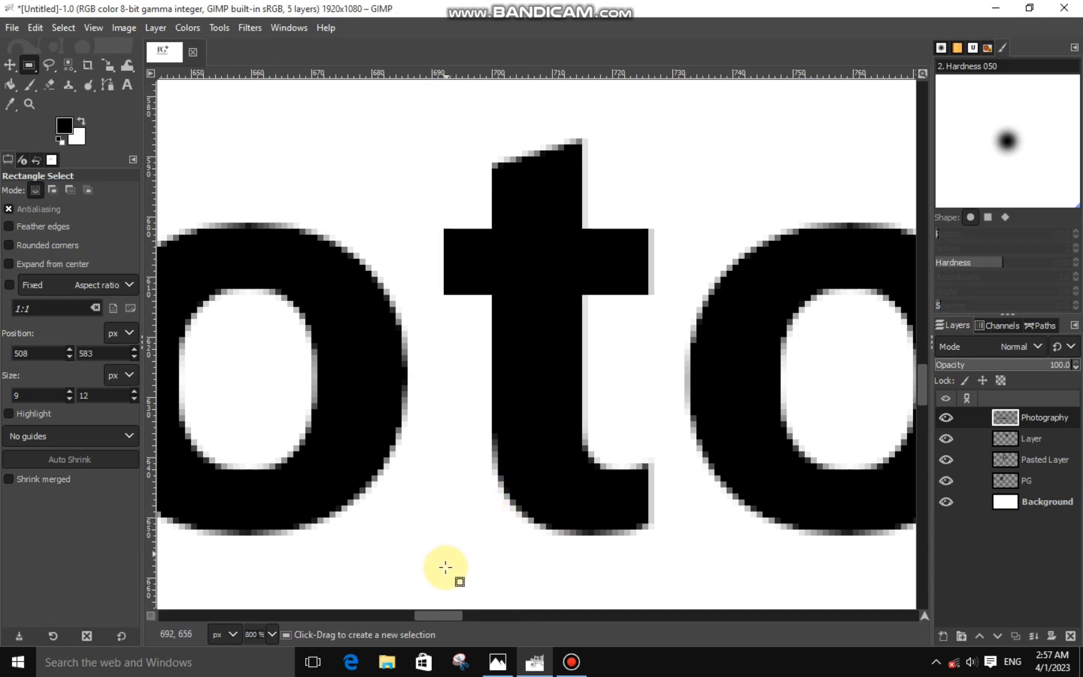
pyautogui.moveTo(446, 615); pyautogui.dragTo(493, 615)
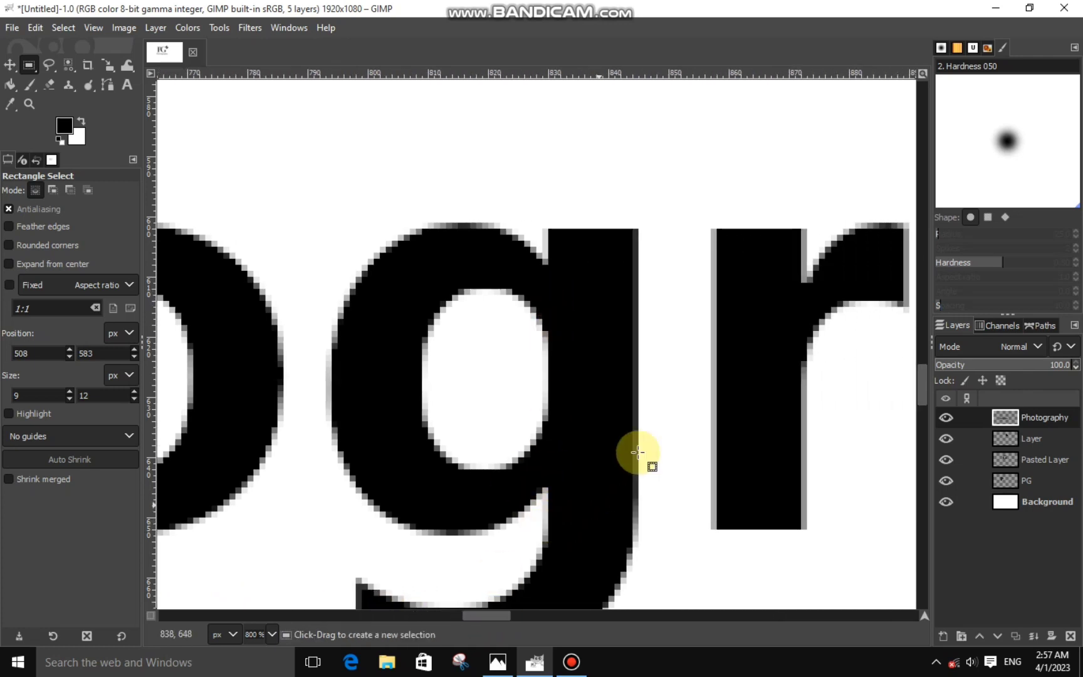
pyautogui.scroll(-3, 921, 370)
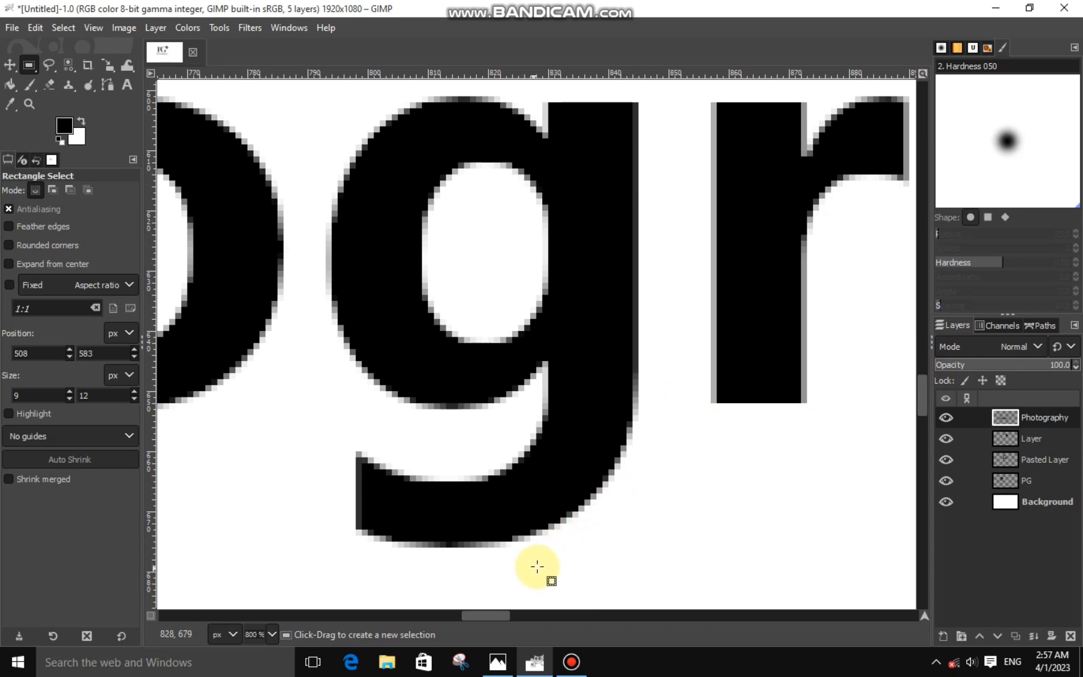
pyautogui.keyDown('ctrl'); pyautogui.scroll(-4, 587, 496); pyautogui.keyUp('ctrl')
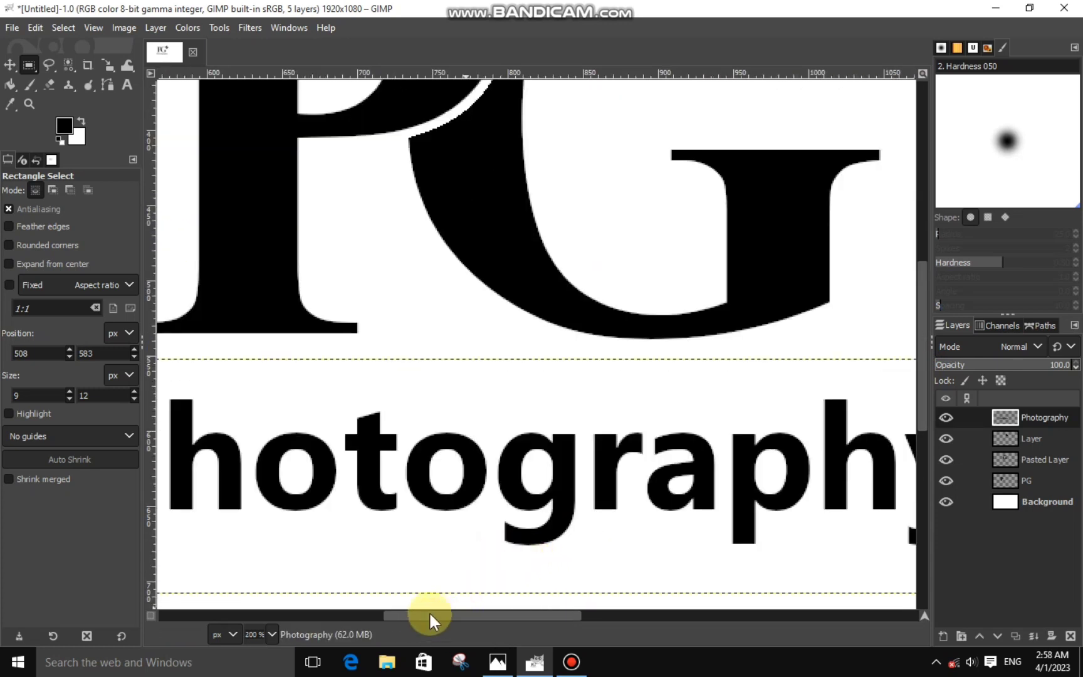
pyautogui.moveTo(430, 614); pyautogui.dragTo(487, 612)
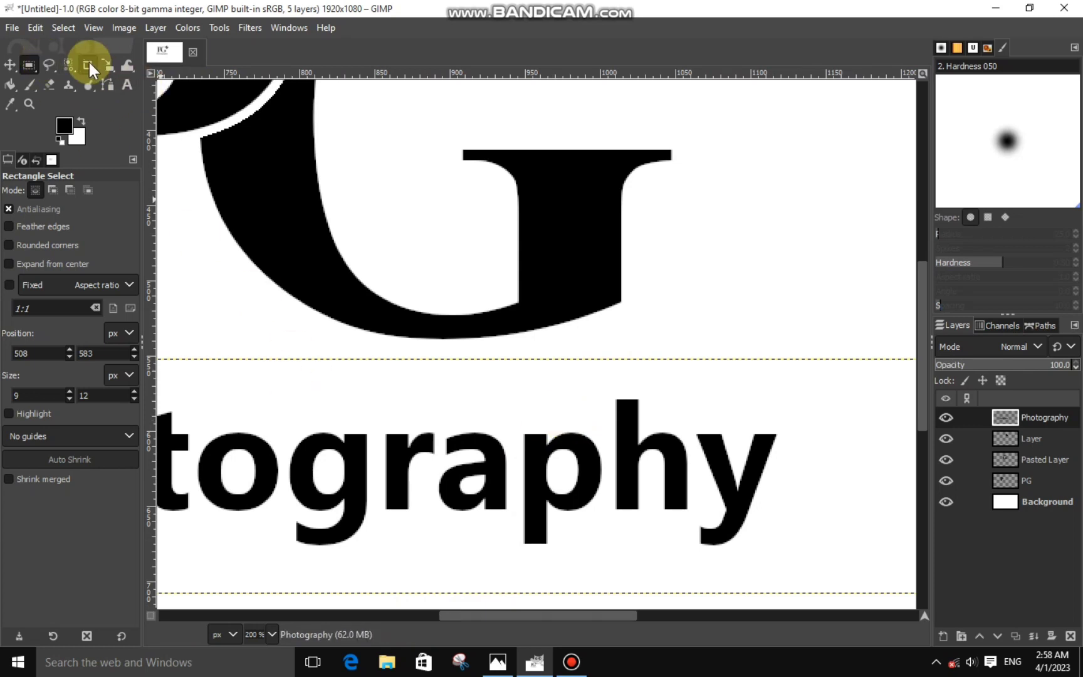
pyautogui.click(48, 64)
pyautogui.scroll(4, 536, 470)
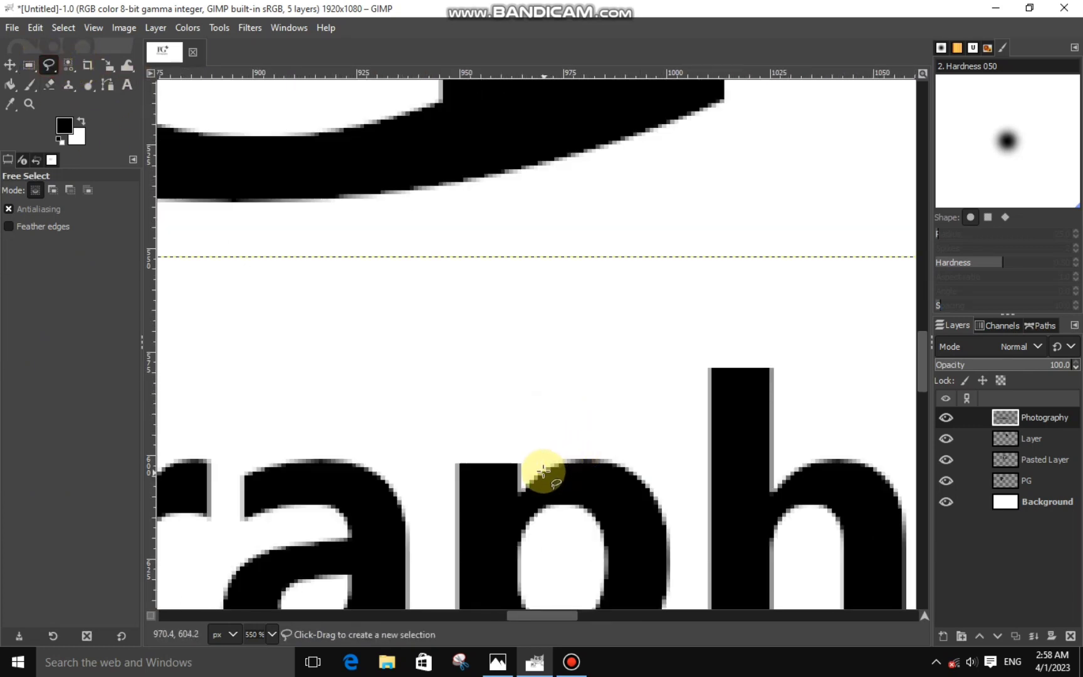
pyautogui.moveTo(536, 470)
pyautogui.mouseDown()
pyautogui.moveTo(446, 548)
pyautogui.moveTo(496, 516)
pyautogui.mouseUp()
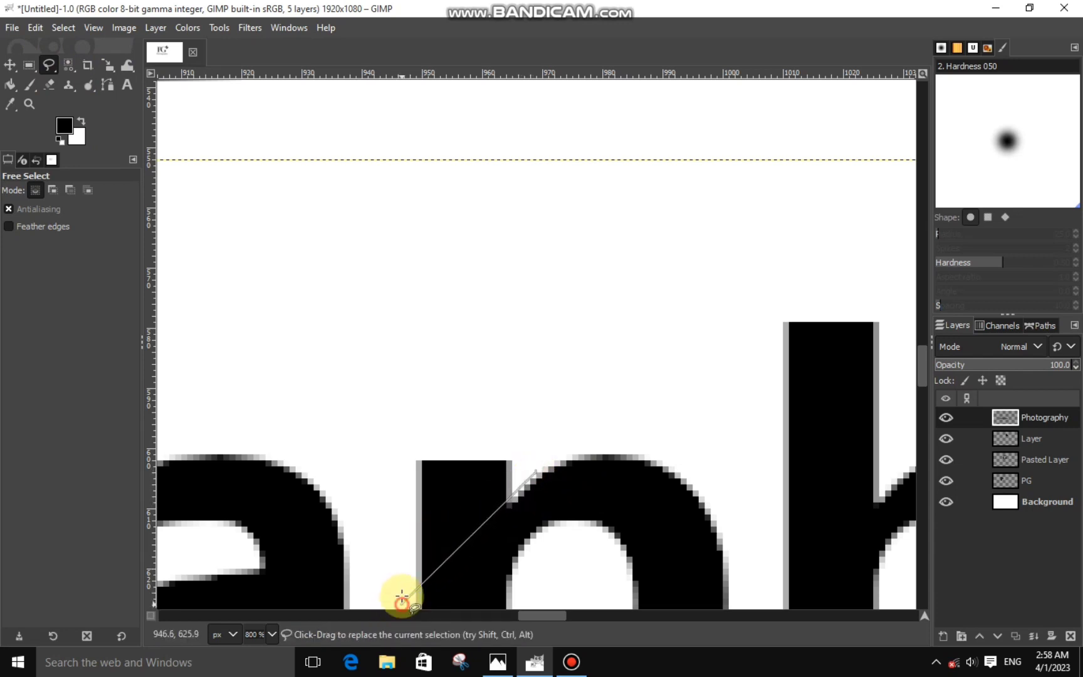
pyautogui.click(424, 418)
pyautogui.moveTo(424, 418); pyautogui.dragTo(390, 418)
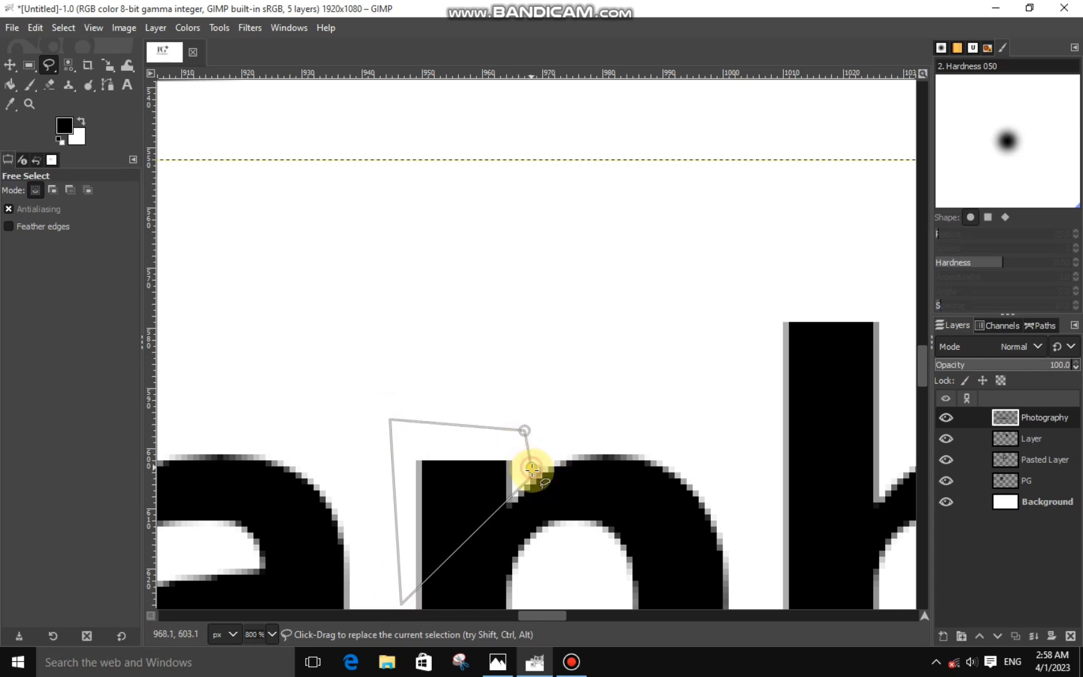
pyautogui.press('Return')
pyautogui.hotkey('ctrl', 'x')
pyautogui.hotkey('ctrl', 'shift', 'a')
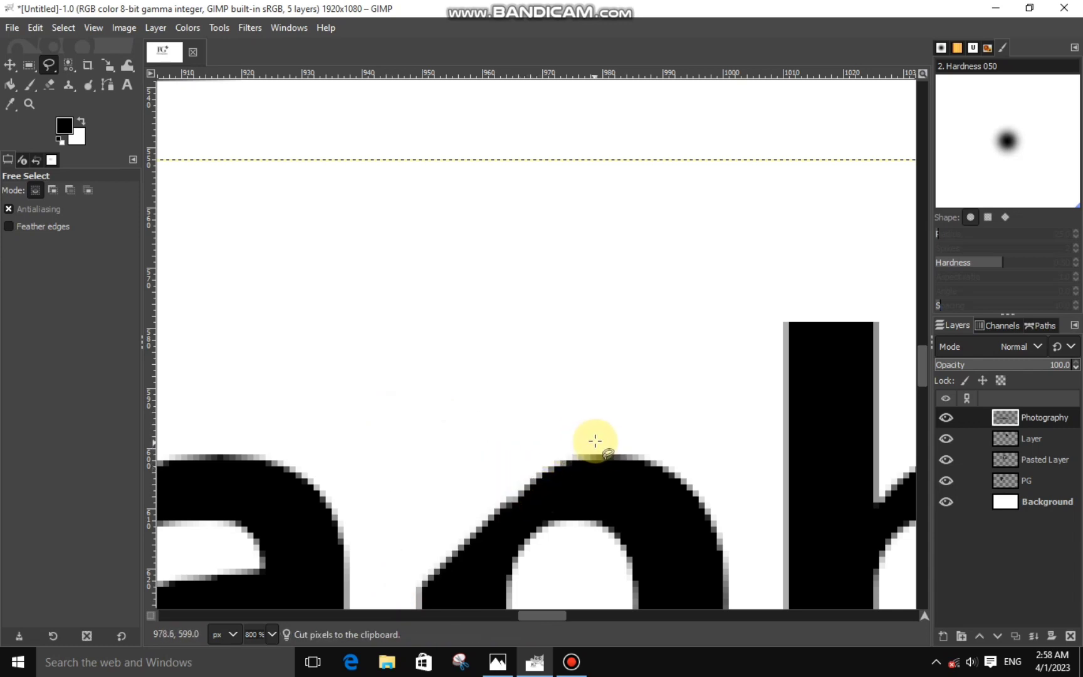
# - Draw a path from the p's cut stem to the top of its bowl and bend it outward into a smooth rounded shoulder
pyautogui.keyDown('ctrl'); pyautogui.scroll(-3, 592, 440); pyautogui.keyUp('ctrl')
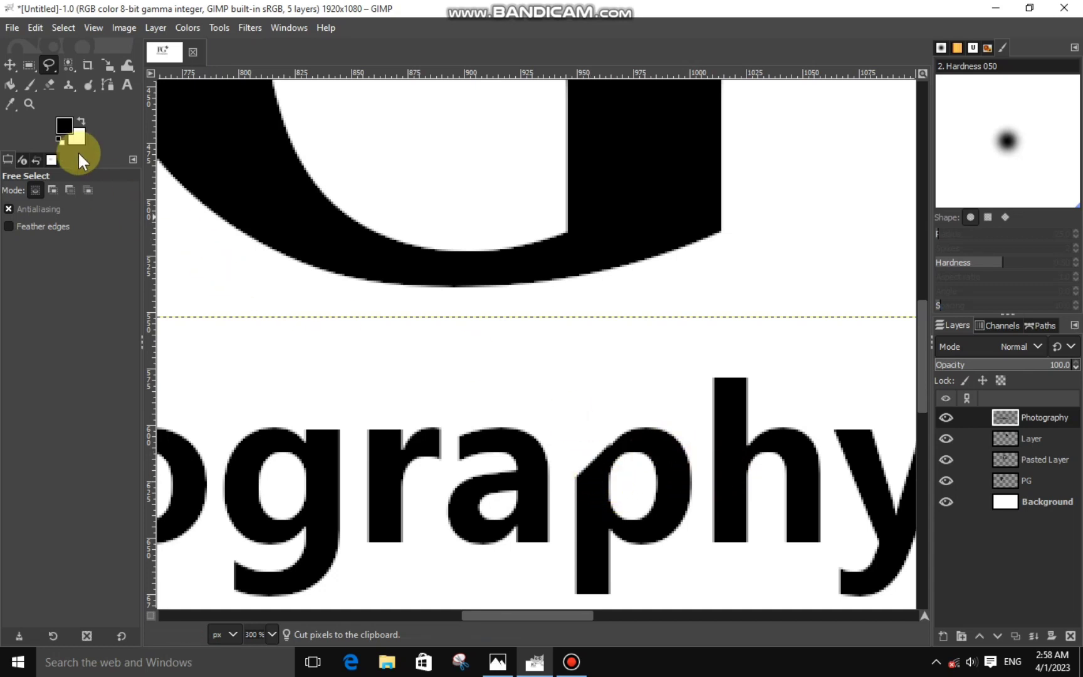
pyautogui.click(106, 84)
pyautogui.keyDown('ctrl'); pyautogui.scroll(3, 543, 484); pyautogui.keyUp('ctrl')
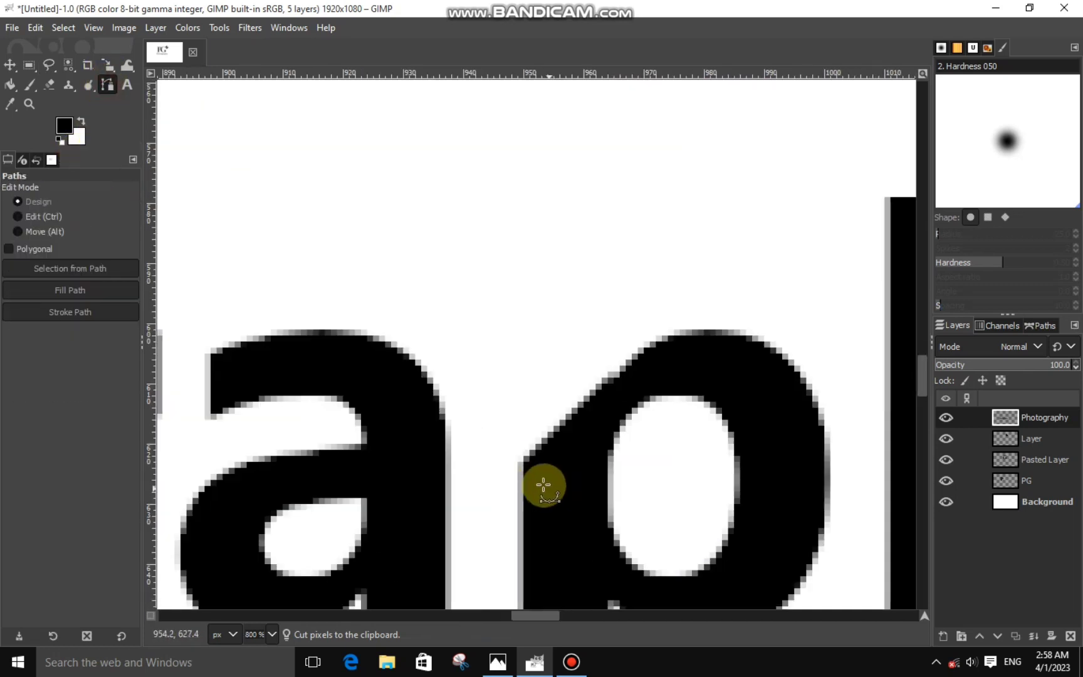
pyautogui.click(525, 468)
pyautogui.click(666, 337)
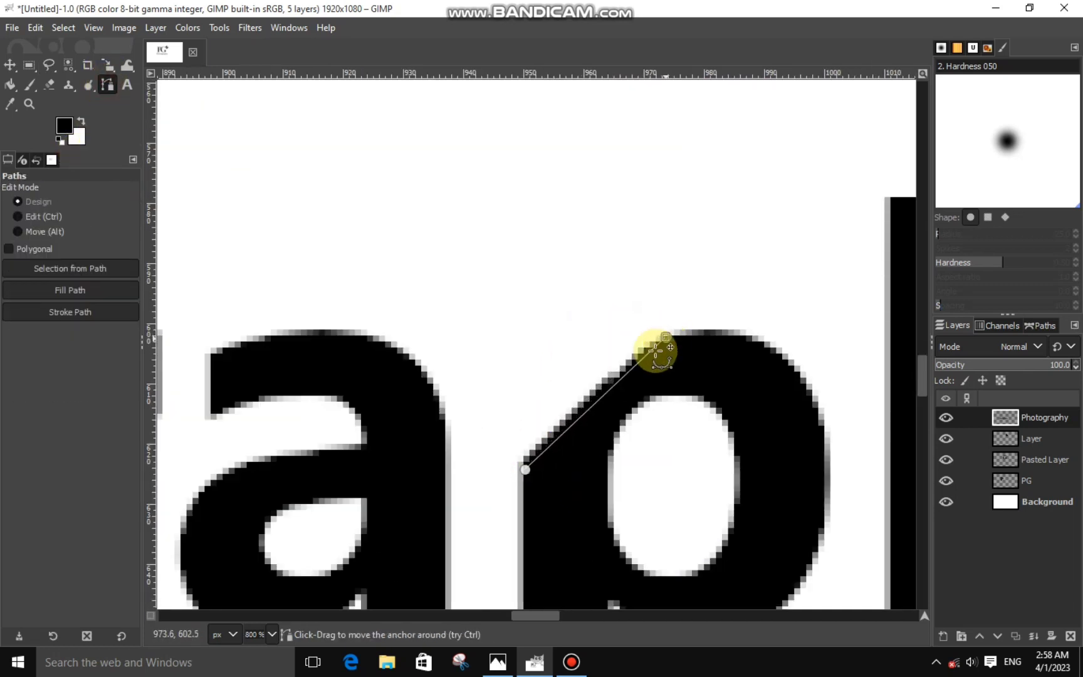
pyautogui.moveTo(585, 404); pyautogui.dragTo(561, 382)
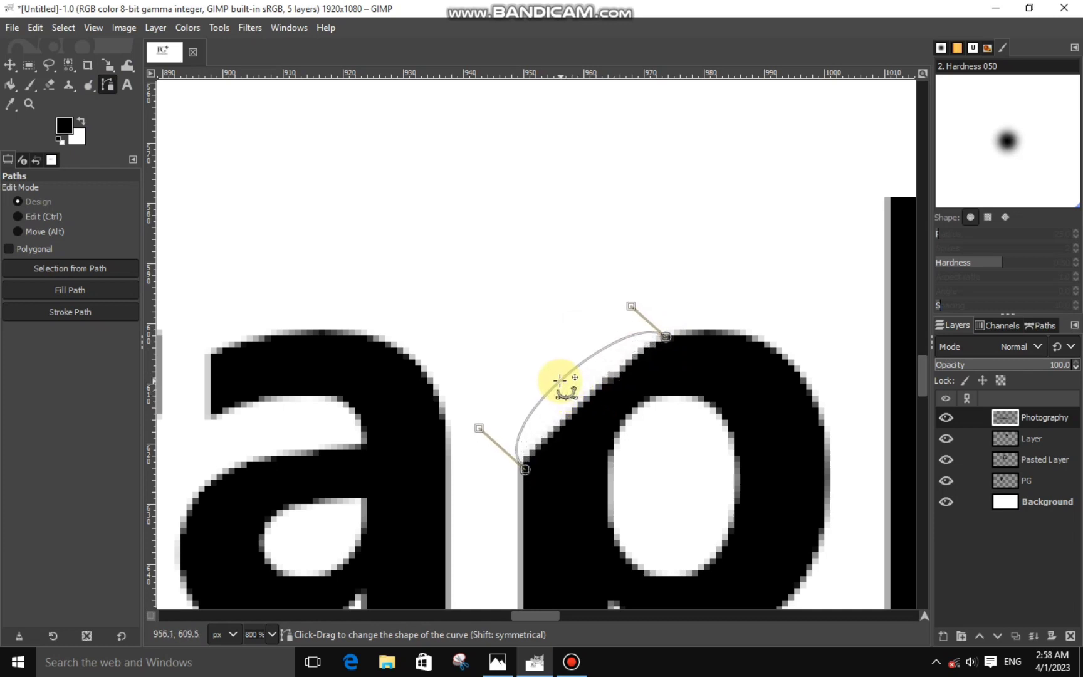
pyautogui.moveTo(476, 427); pyautogui.dragTo(519, 394)
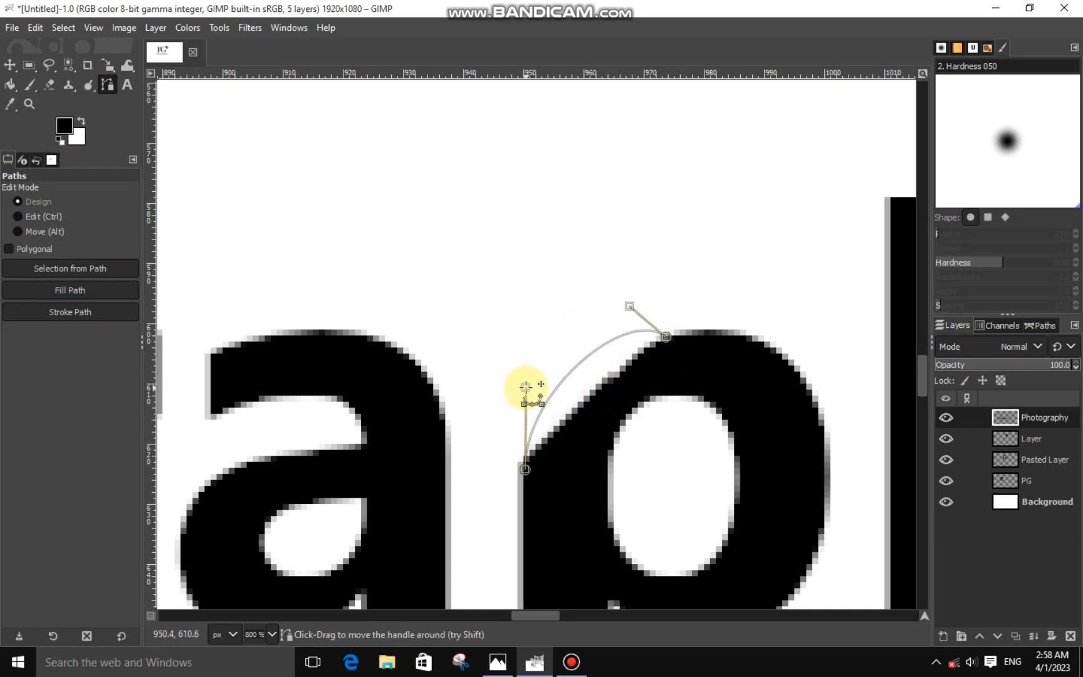
pyautogui.moveTo(629, 306); pyautogui.dragTo(594, 330)
# - Close the shoulder path through the inside of the p, turn it into a selection and fill it with the black foreground color
pyautogui.click(656, 354)
pyautogui.click(665, 337)
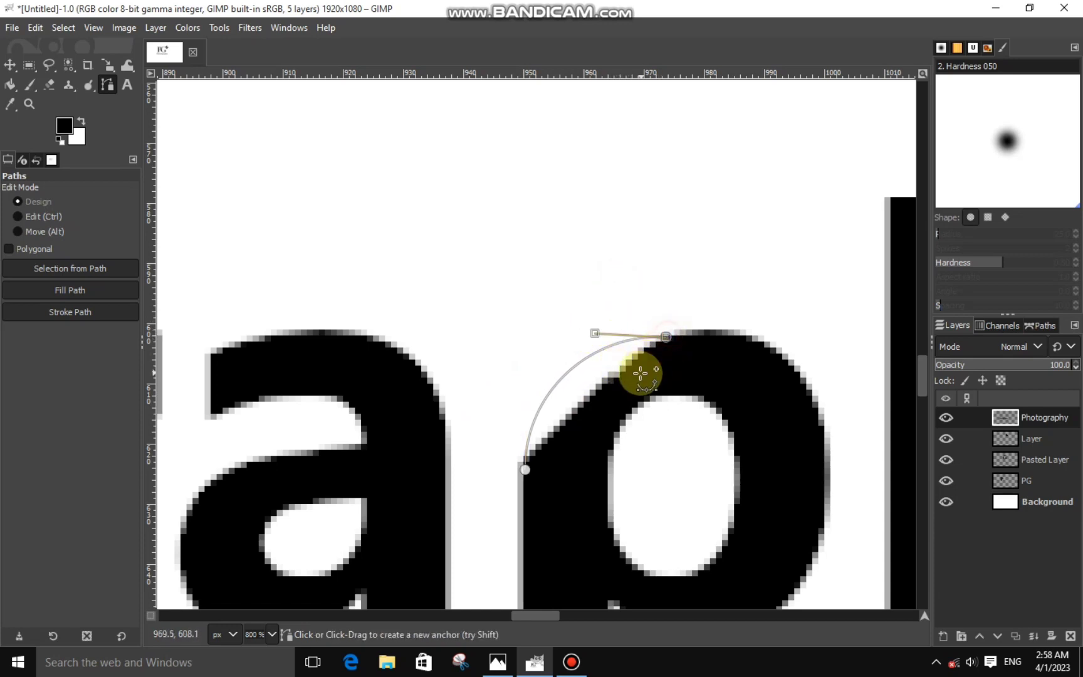
pyautogui.click(527, 470)
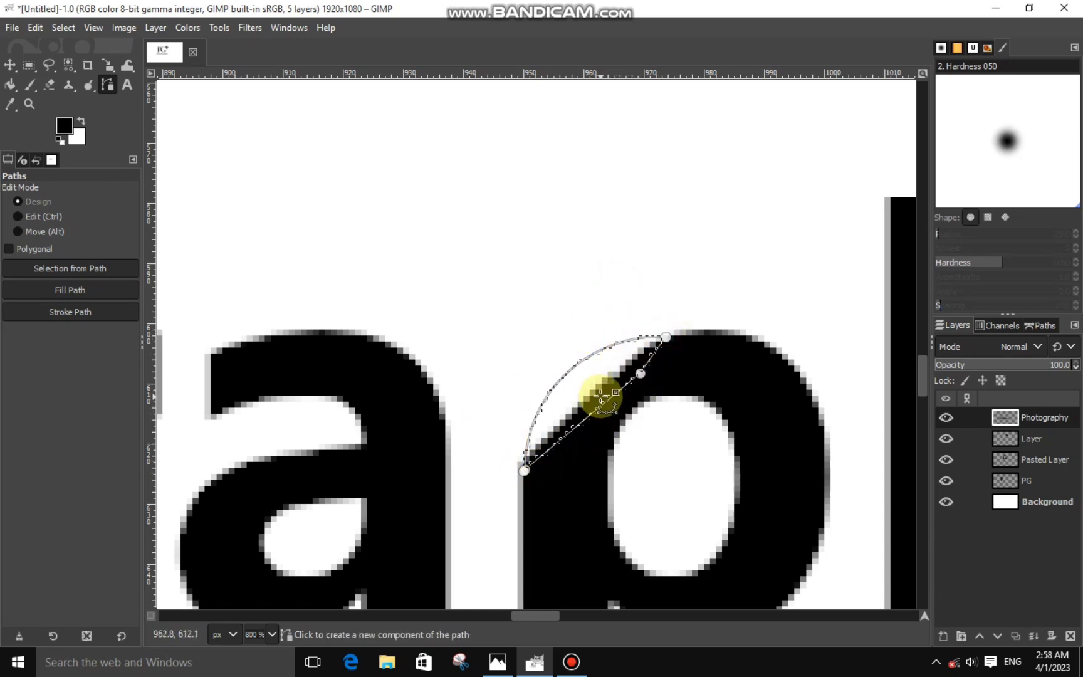
pyautogui.rightClick(600, 397)
pyautogui.click(720, 447)
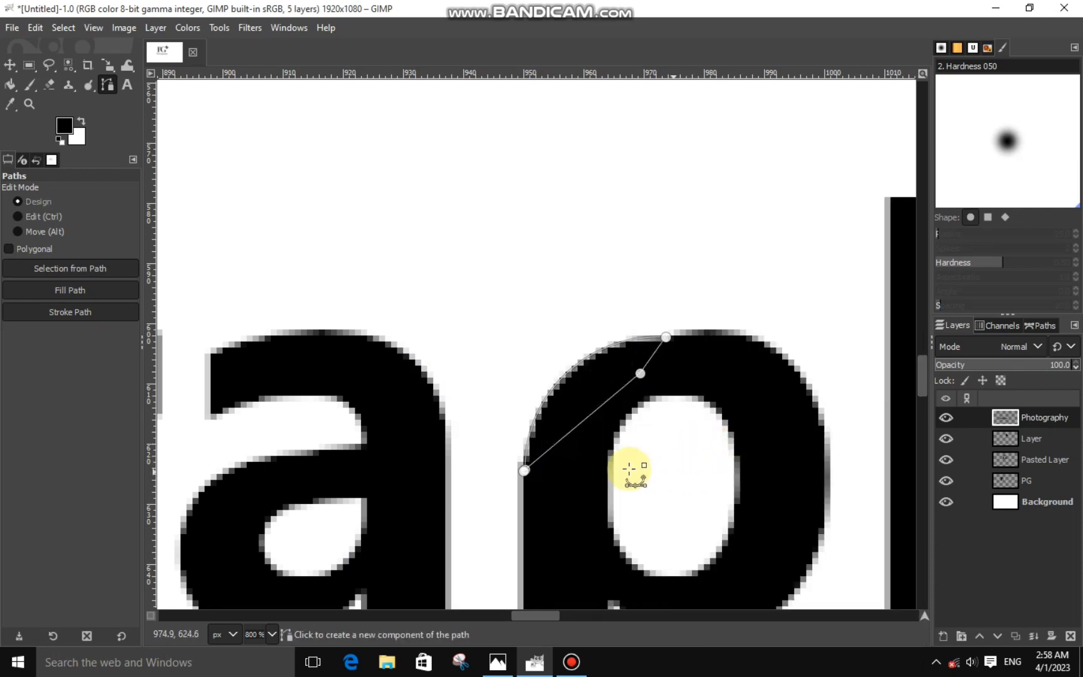
pyautogui.click(10, 65)
pyautogui.press('-')
pyautogui.press('-')
pyautogui.press('-')
pyautogui.press('-')
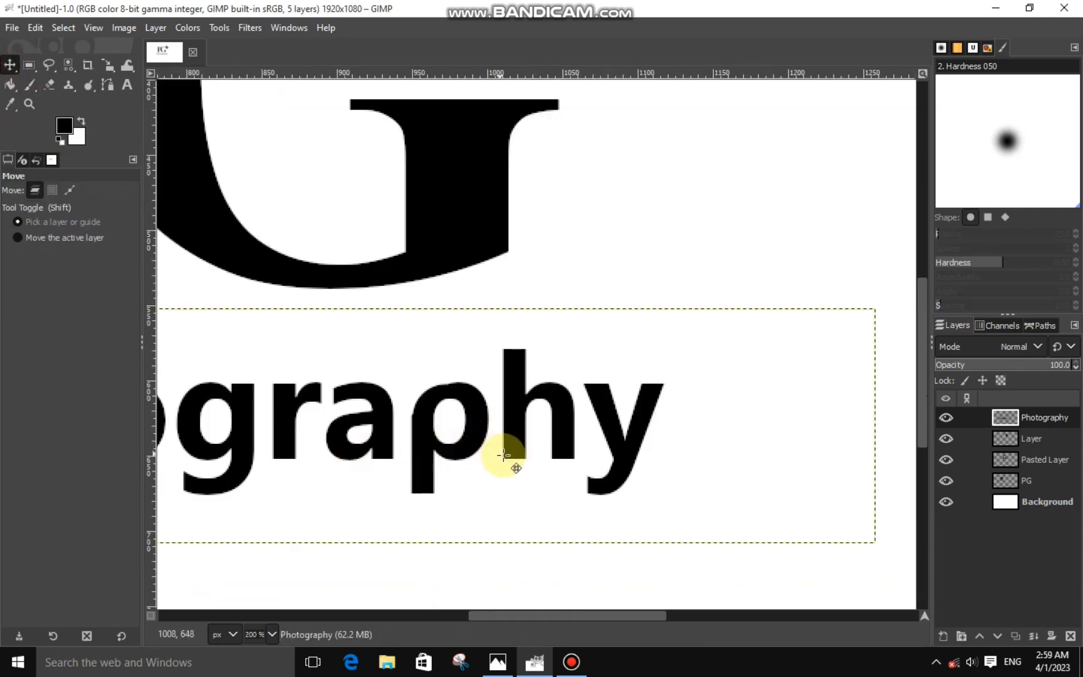
# - Cut a triangle off the top of the last h's stem to give it a slanted end, and clear the selection
pyautogui.press('f')
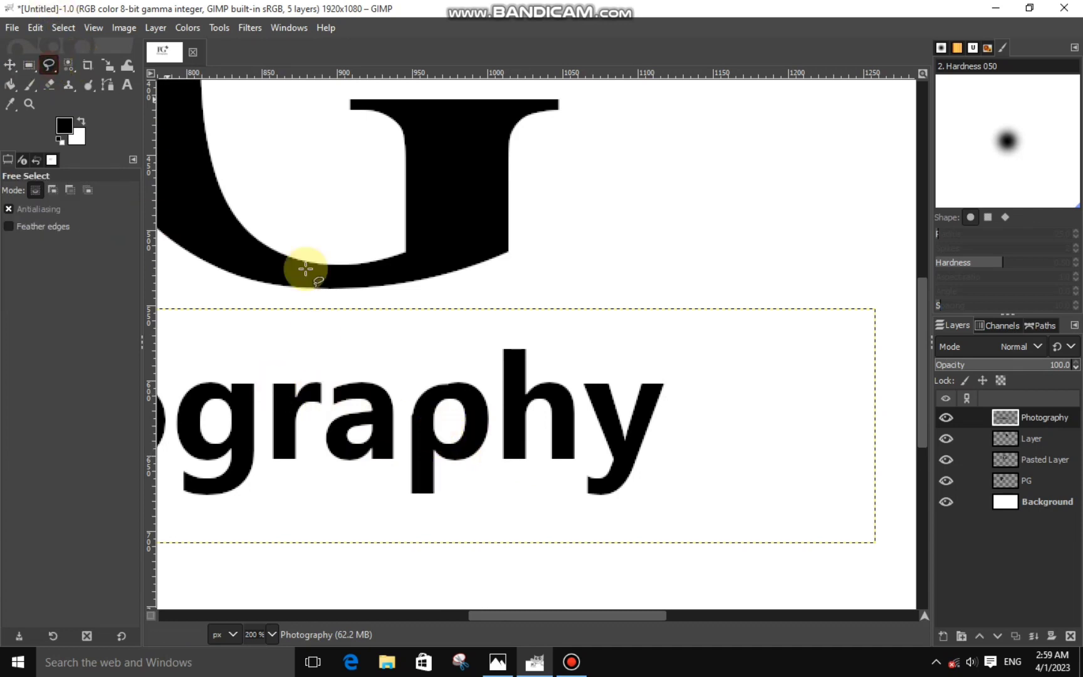
pyautogui.scroll(2, 517, 364)
pyautogui.click(528, 334)
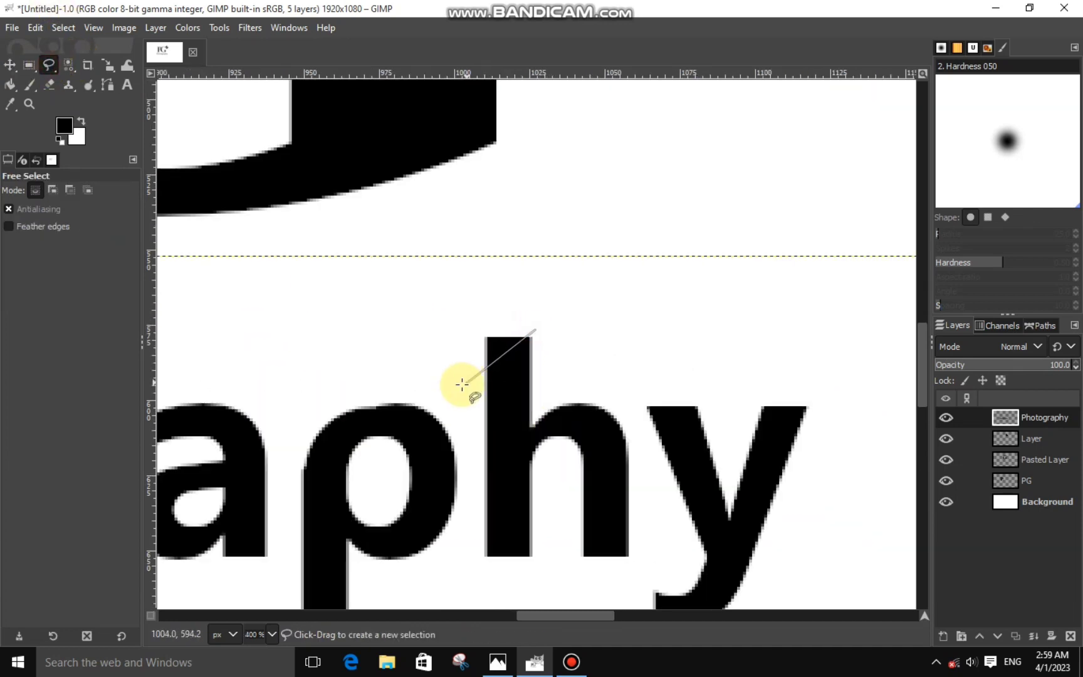
pyautogui.click(469, 383)
pyautogui.click(469, 318)
pyautogui.click(549, 354)
pyautogui.press('Return')
pyautogui.hotkey('ctrl', 'x')
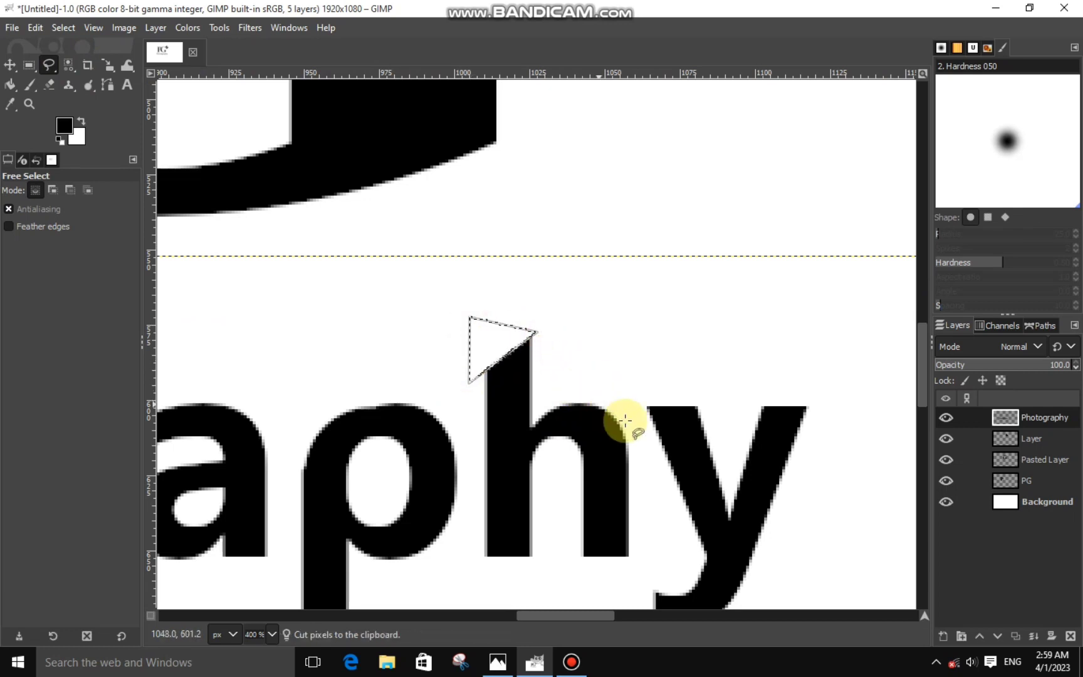
pyautogui.hotkey('ctrl', 'shift', 'a')
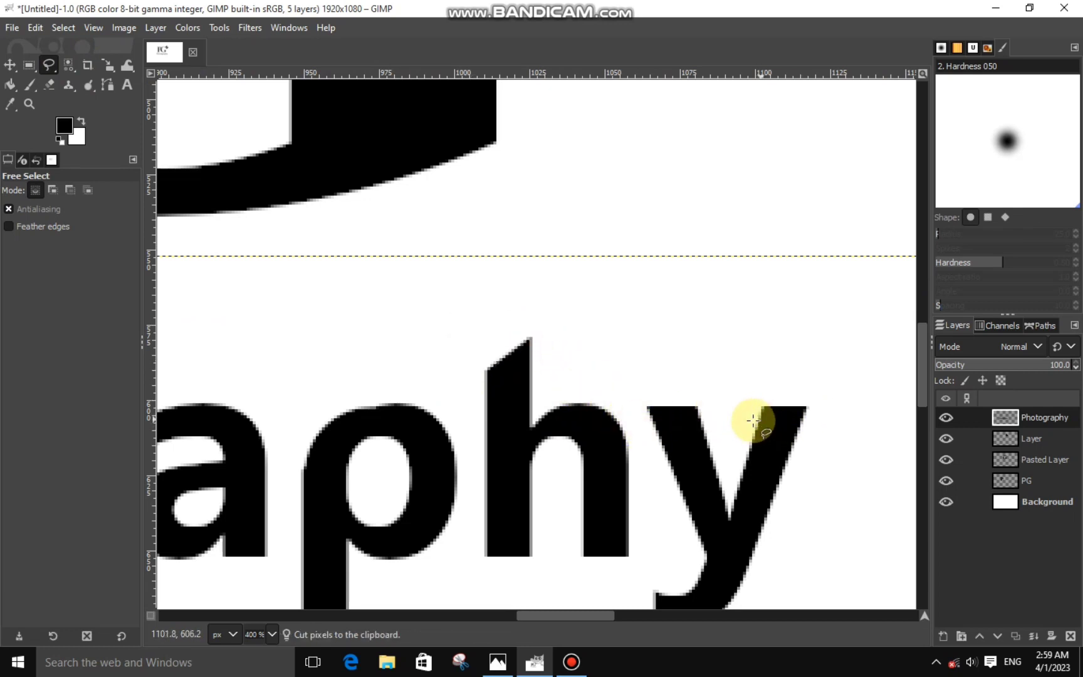
# - Outline a triangle over the upper-left corner of the r's stem with Free Select and cut it away for a slanted top
pyautogui.moveTo(567, 613); pyautogui.dragTo(490, 619)
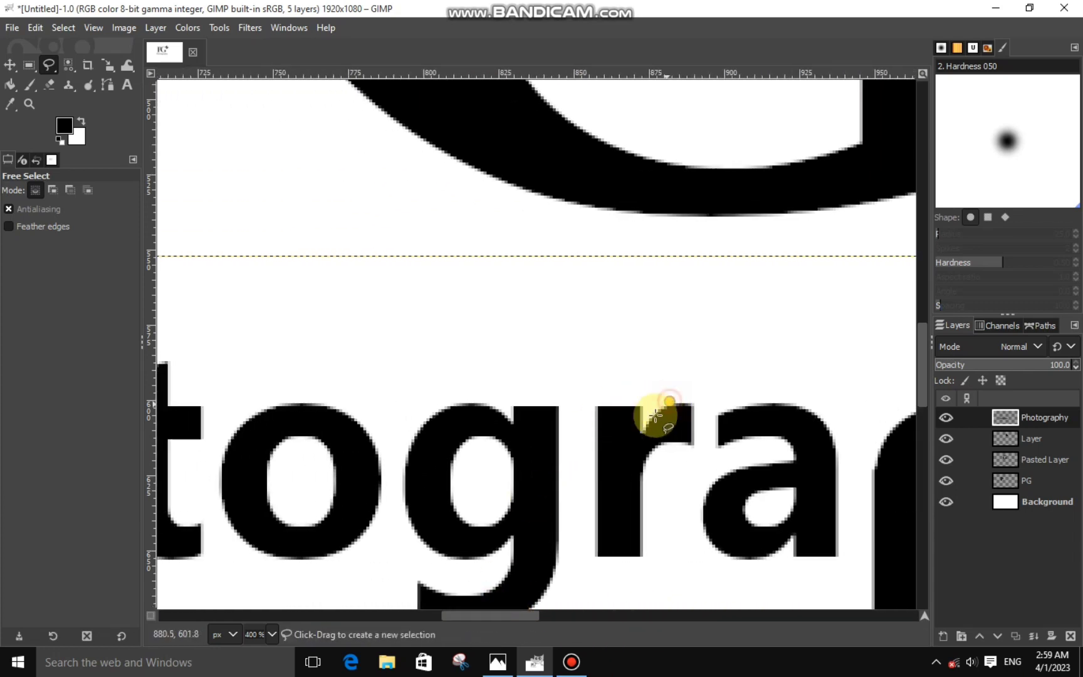
pyautogui.click(656, 404)
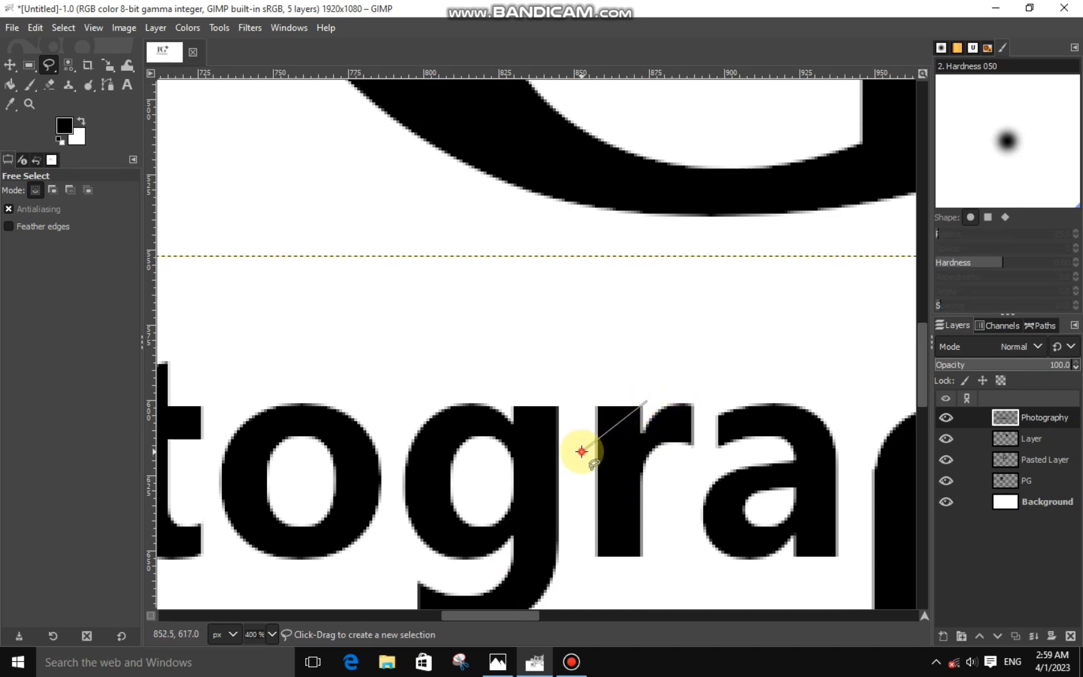
pyautogui.click(601, 384)
pyautogui.click(647, 402)
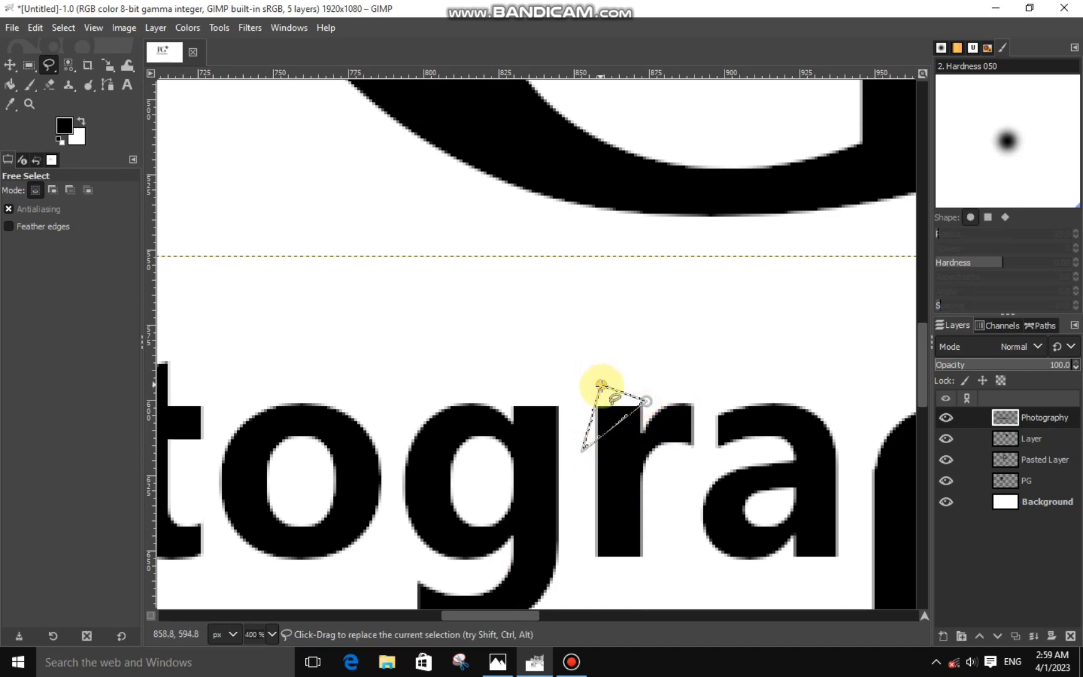
pyautogui.moveTo(600, 384); pyautogui.dragTo(580, 375)
pyautogui.rightClick(624, 428)
pyautogui.moveTo(663, 442)
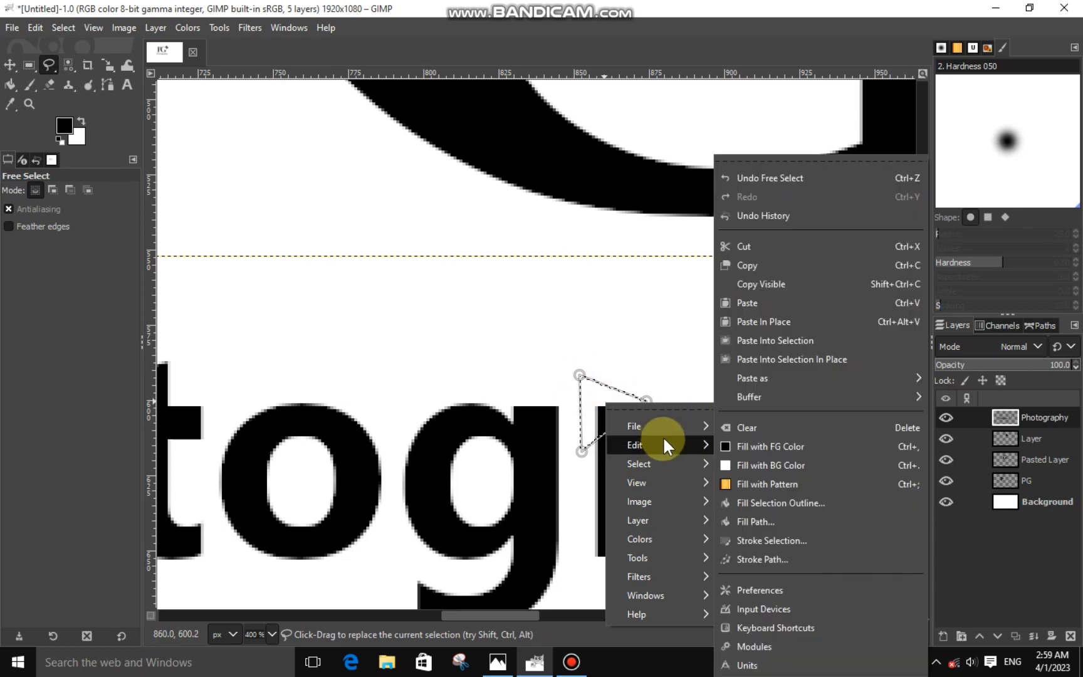
pyautogui.click(739, 242)
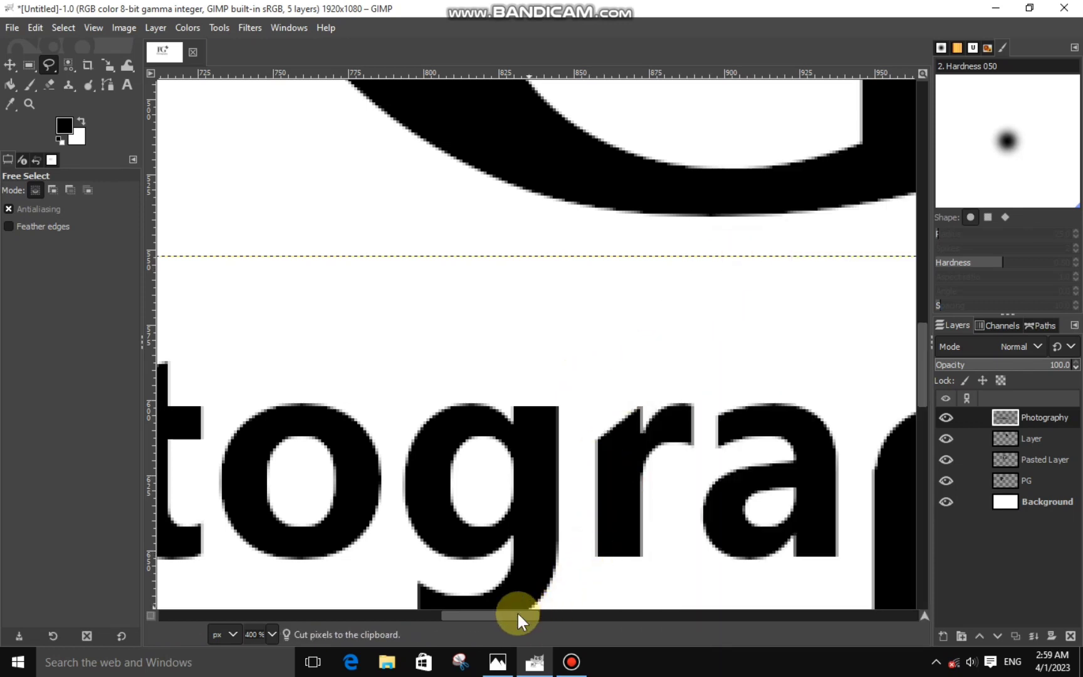
# - Cut the top of the first h's stem after the P at the same slant with a triangular selection, and clear the selection
pyautogui.moveTo(517, 614); pyautogui.dragTo(429, 614)
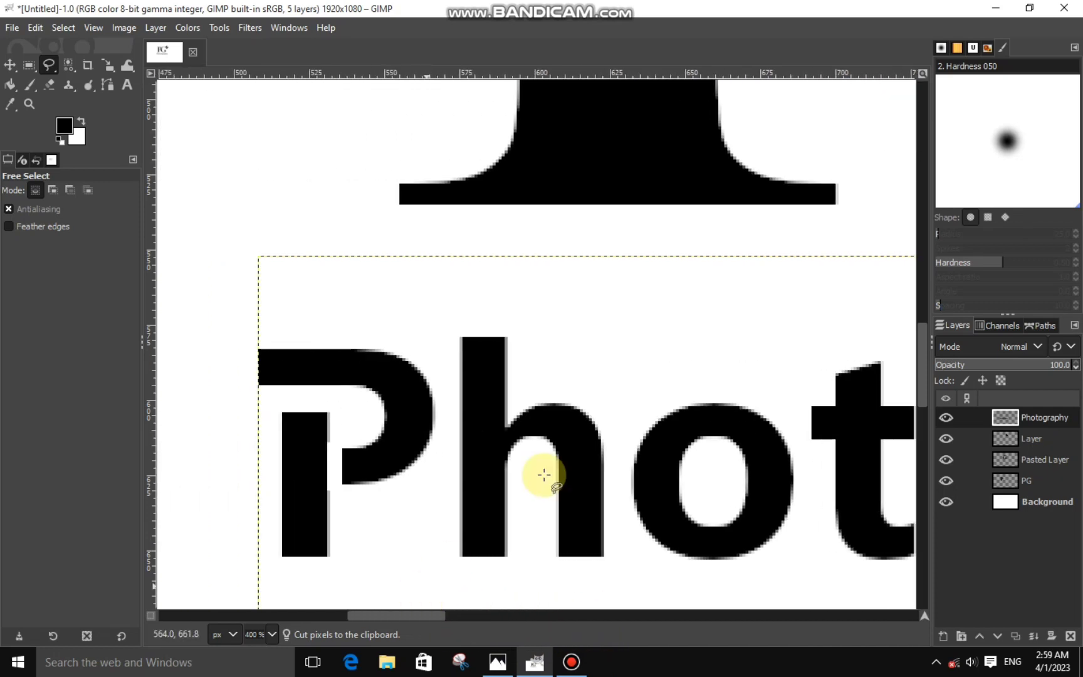
pyautogui.click(514, 332)
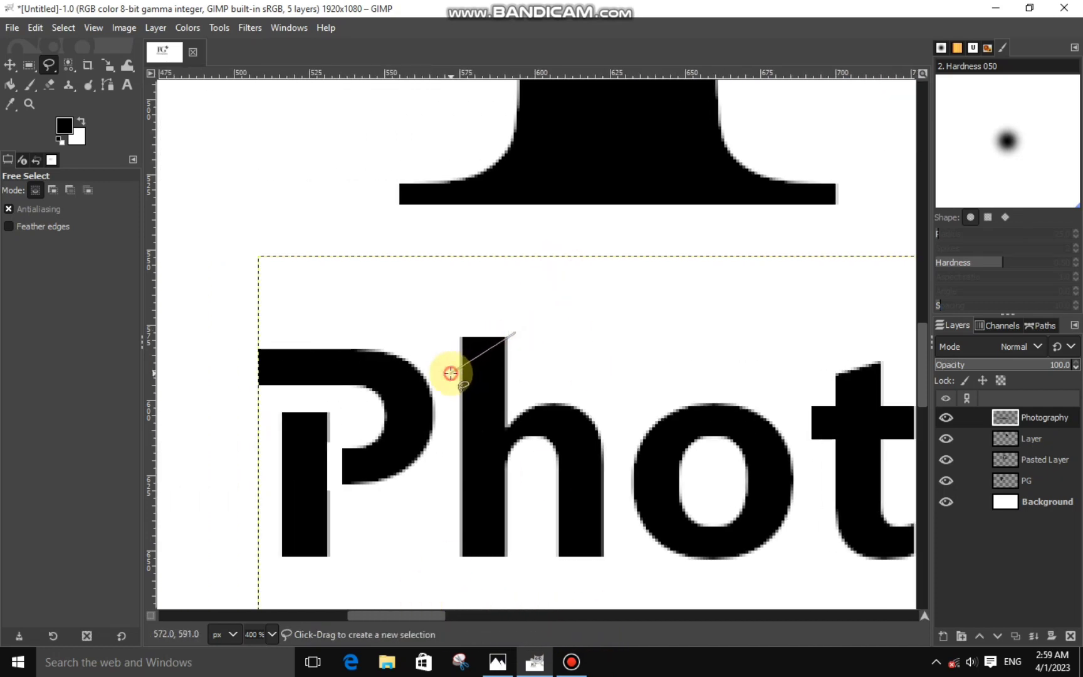
pyautogui.click(451, 372)
pyautogui.click(452, 313)
pyautogui.click(514, 332)
pyautogui.press('Return')
pyautogui.hotkey('ctrl', 'x')
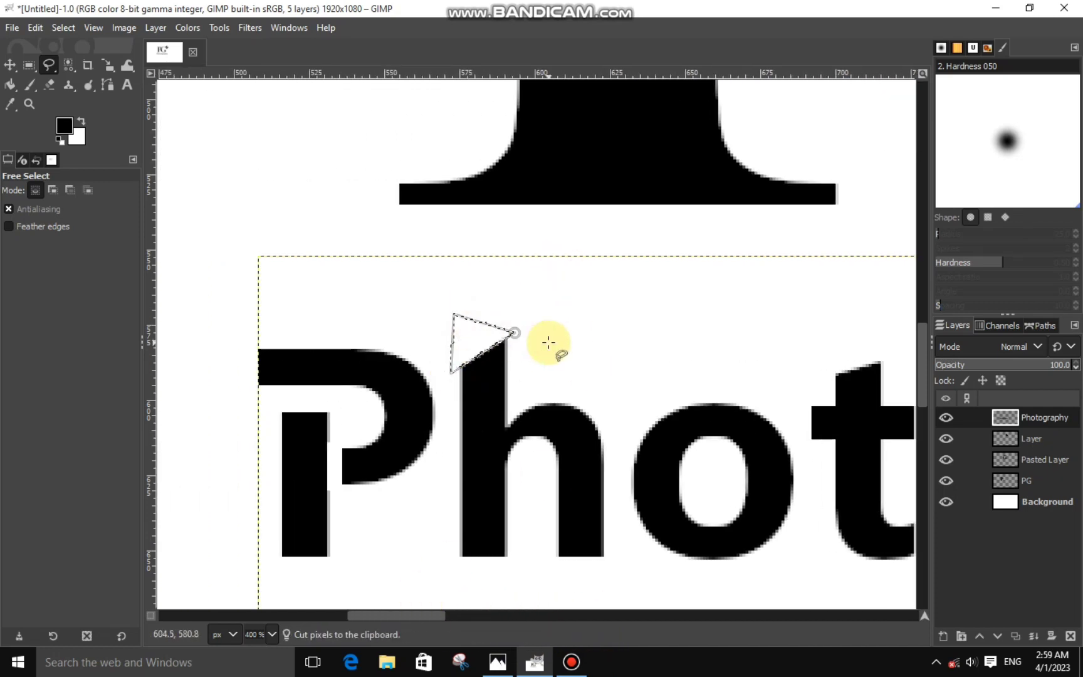
pyautogui.hotkey('ctrl', 'shift', 'a')
# - Examine the whole logo and check what the lower layers contain by switching the visibility of Layer, Pasted Layer and PG off and on
pyautogui.scroll(-5, 626, 438)
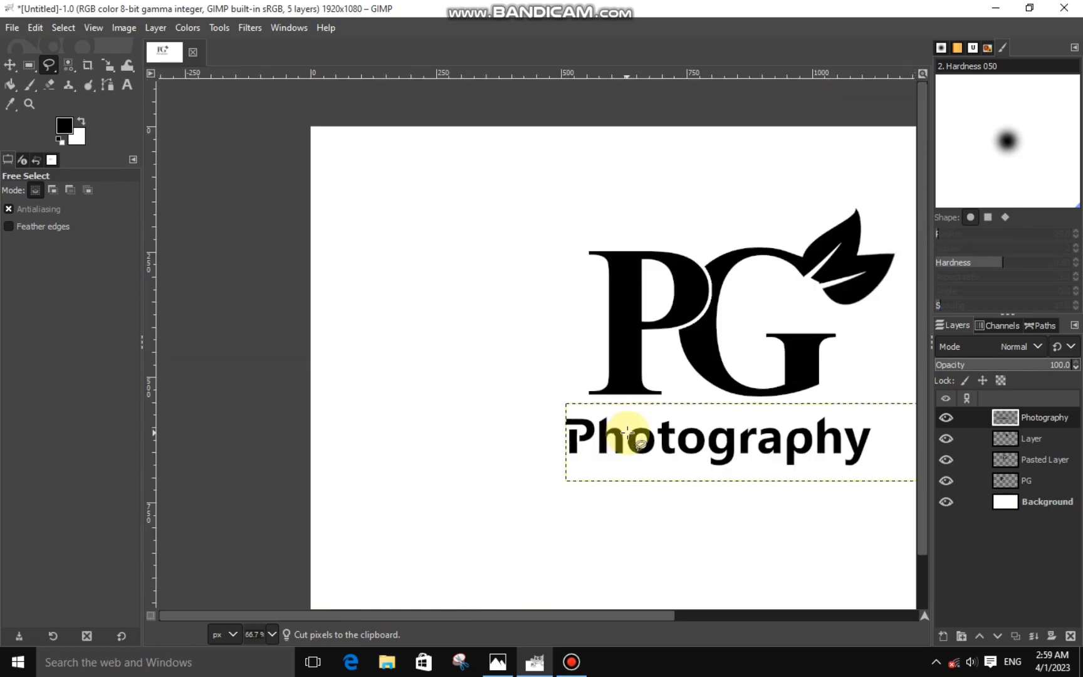
pyautogui.scroll(-1, 627, 433)
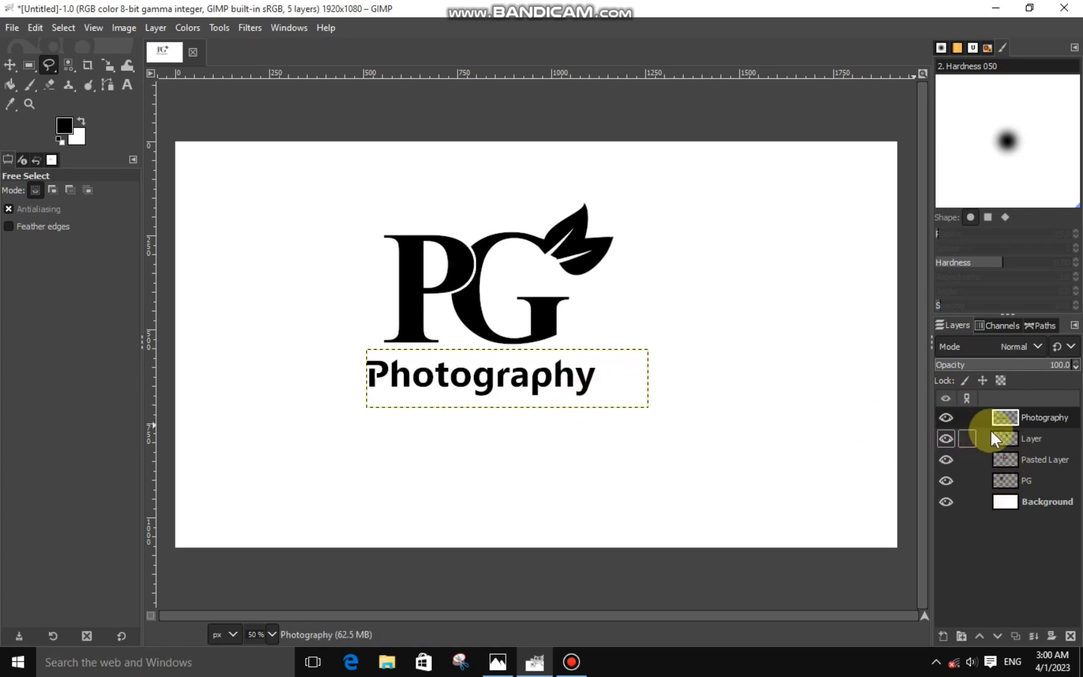
pyautogui.click(945, 439)
pyautogui.click(944, 439)
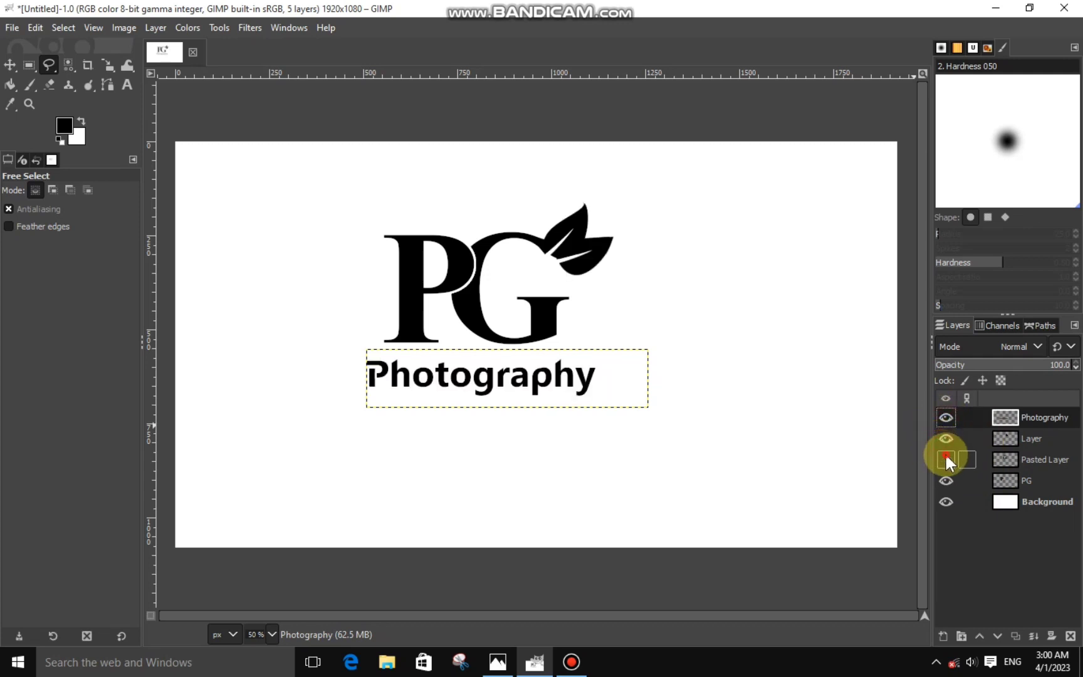
pyautogui.click(946, 479)
pyautogui.click(946, 480)
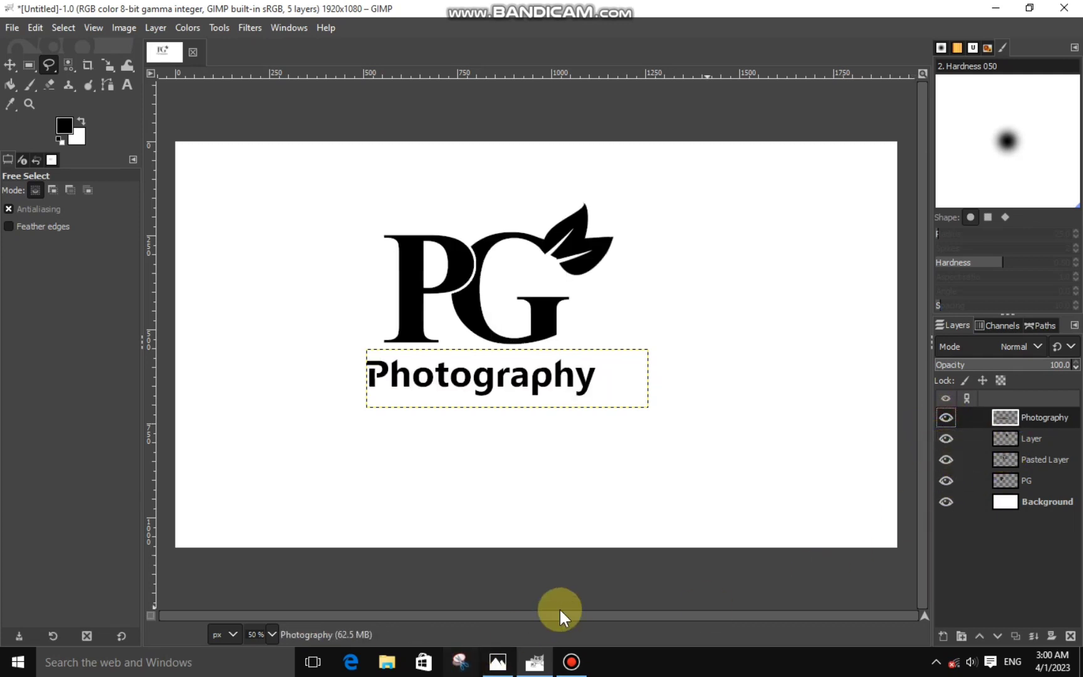
pyautogui.click(1021, 485)
pyautogui.click(945, 480)
pyautogui.click(945, 479)
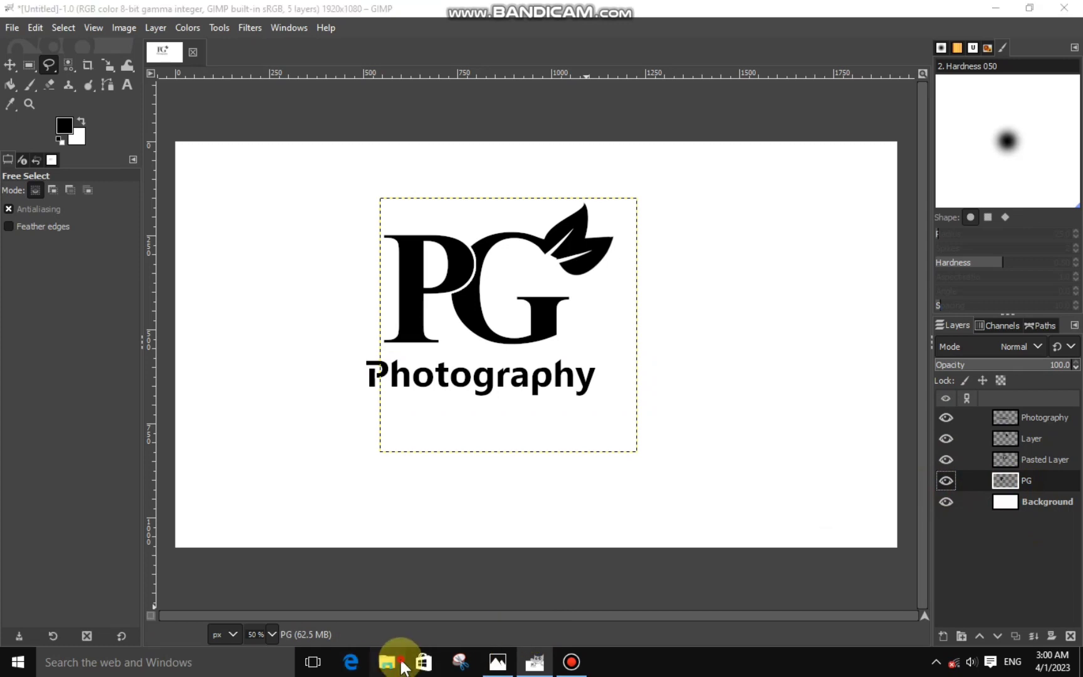
# - Switch to File Explorer and bring the green-paper-texture-background image from D:, d drive ata, LOGO BACKGROUND into the logo above the PG layer
pyautogui.click(387, 662)
pyautogui.click(875, 128)
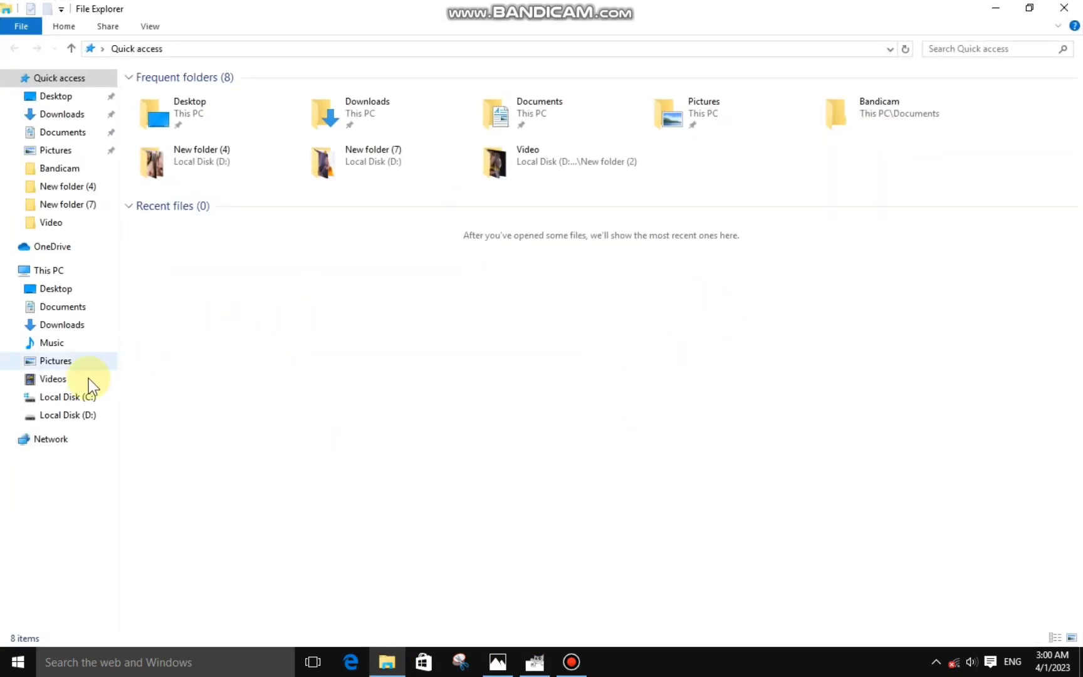
pyautogui.click(63, 415)
pyautogui.doubleClick(195, 101)
pyautogui.doubleClick(341, 110)
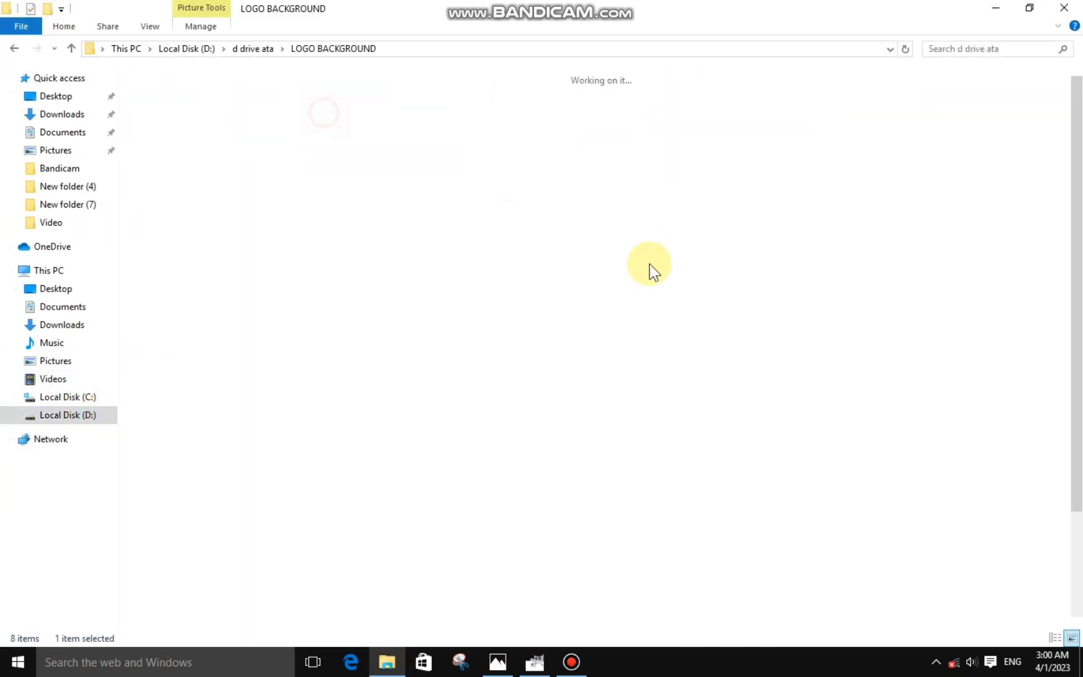
pyautogui.click(577, 373)
pyautogui.moveTo(578, 373); pyautogui.dragTo(421, 325)
# - Scale the green paper texture to about 506 × 372 px and place it over the letter P
pyautogui.click(108, 65)
pyautogui.click(537, 345)
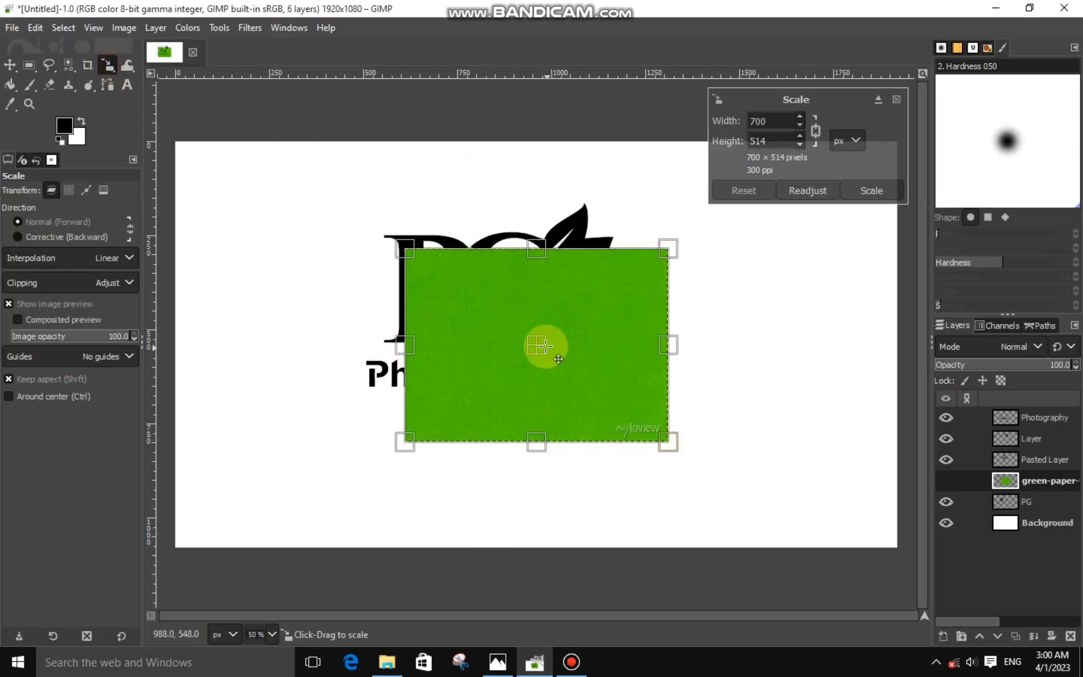
pyautogui.moveTo(537, 345); pyautogui.dragTo(473, 312)
pyautogui.moveTo(541, 367); pyautogui.dragTo(459, 319)
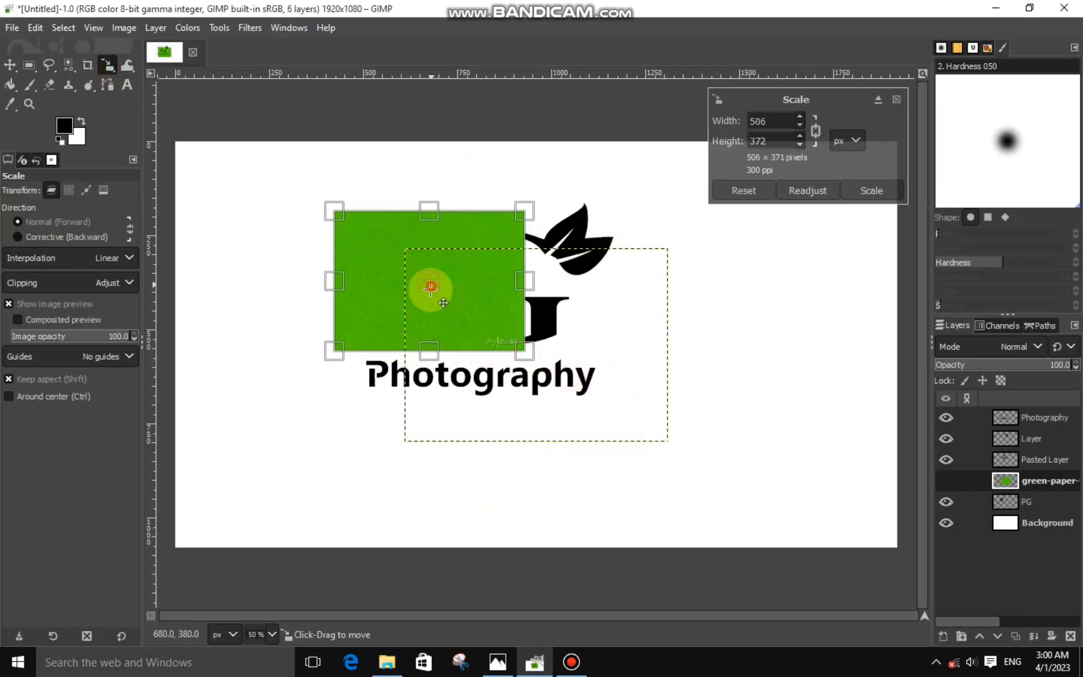
pyautogui.click(899, 181)
# - Cut away the green texture outside the P using the PG layer's inverted alpha selection, and merge the texture down into PG
pyautogui.click(1006, 501)
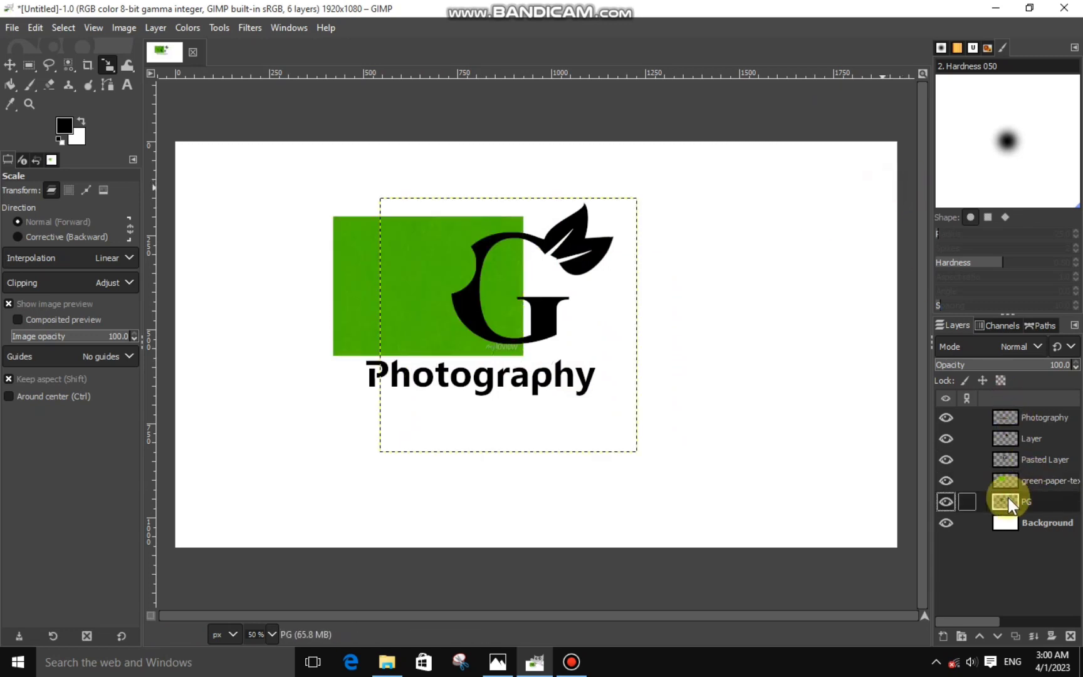
pyautogui.rightClick(1008, 498)
pyautogui.click(940, 502)
pyautogui.click(1003, 480)
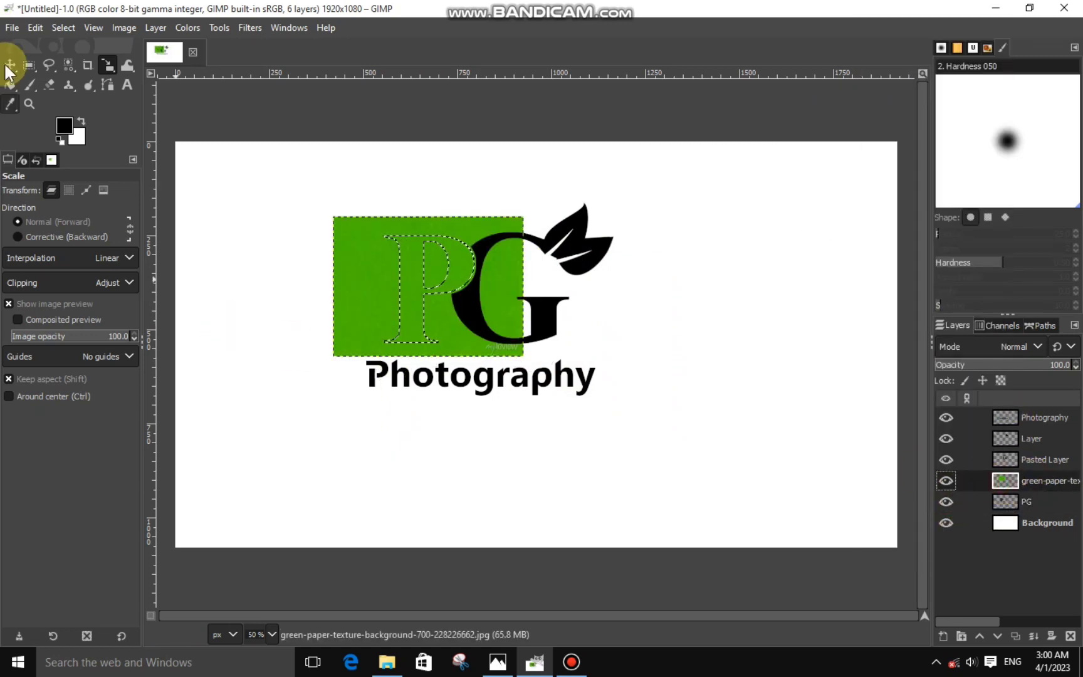
pyautogui.click(54, 25)
pyautogui.click(73, 86)
pyautogui.rightClick(349, 319)
pyautogui.moveTo(376, 356)
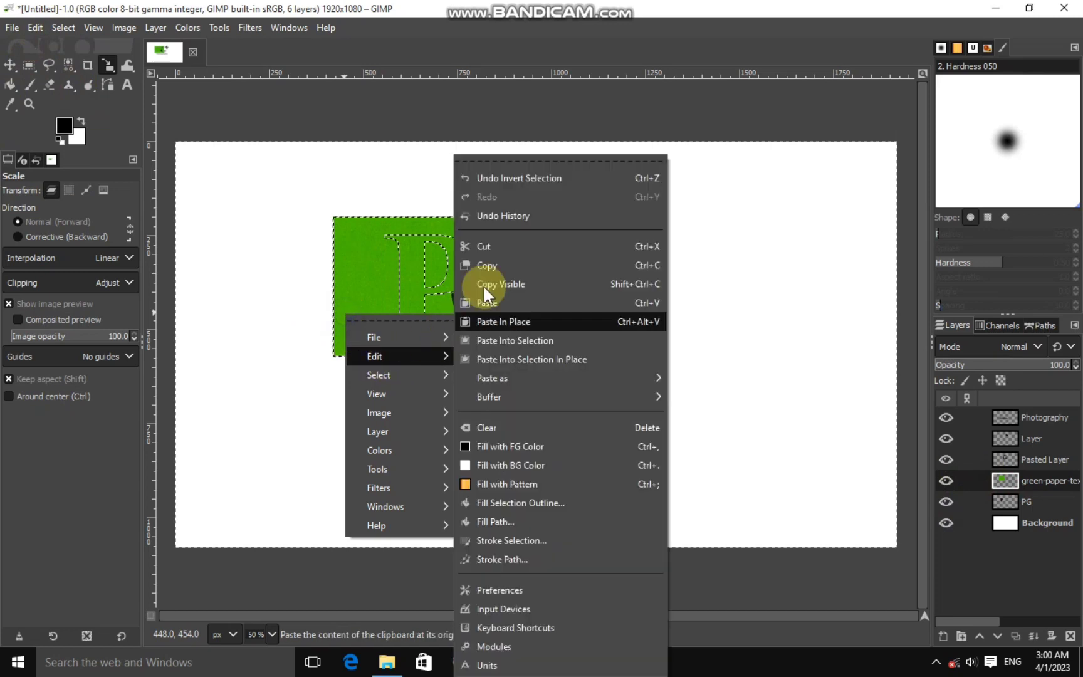
pyautogui.click(484, 246)
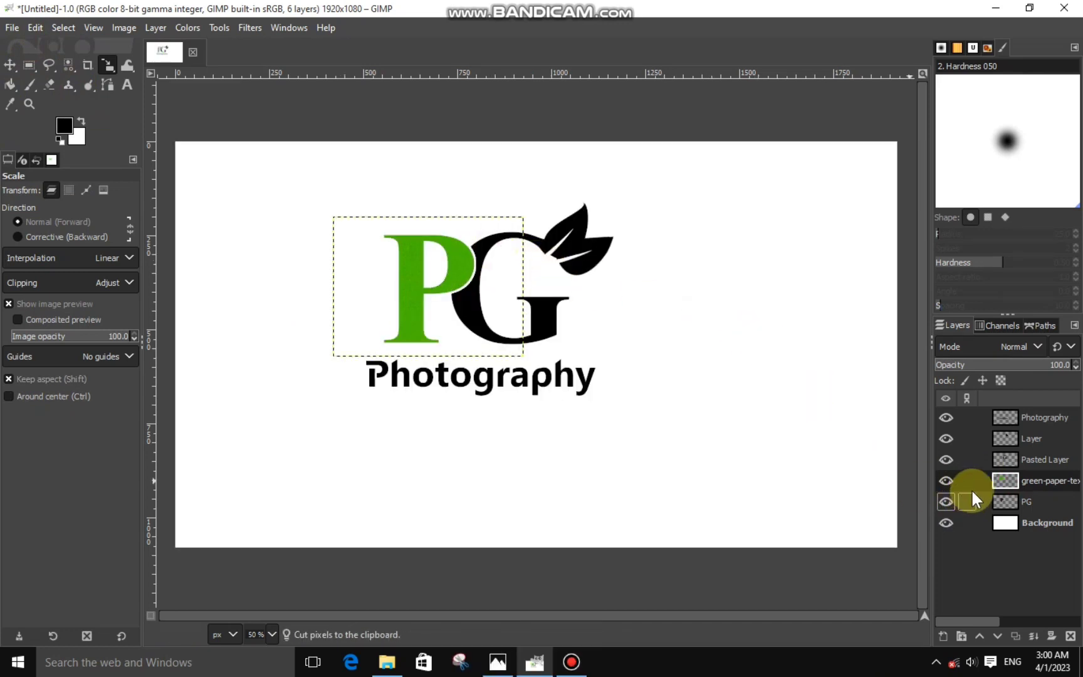
pyautogui.rightClick(970, 488)
pyautogui.click(921, 212)
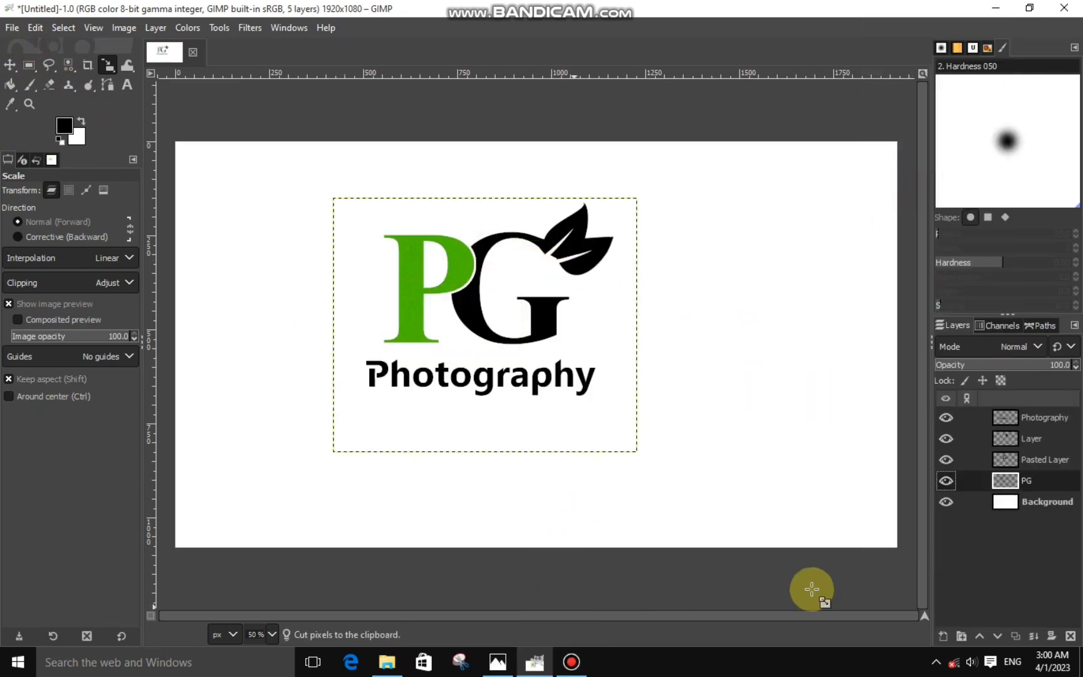
# - Place the leaf layer named Layer below Pasted Layer and insert the green-paper-texture-background image from LOGO BACKGROUND directly above it
pyautogui.click(998, 440)
pyautogui.click(945, 438)
pyautogui.click(946, 438)
pyautogui.moveTo(1004, 438); pyautogui.dragTo(947, 453)
pyautogui.click(386, 661)
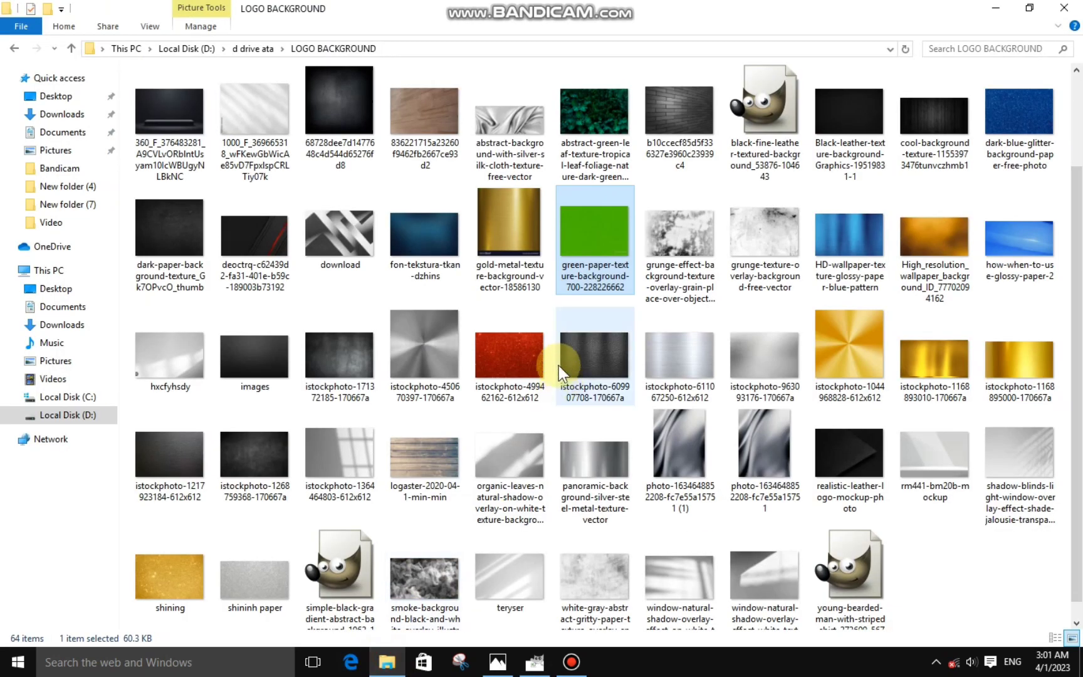
pyautogui.moveTo(559, 372); pyautogui.dragTo(547, 309)
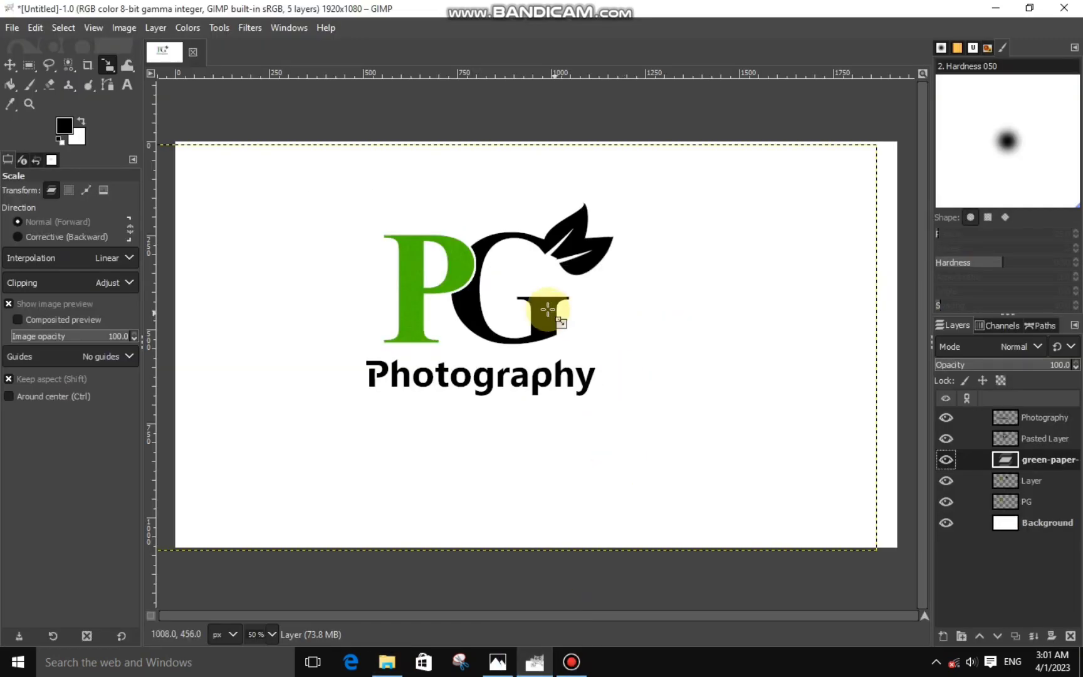
# - Scale the second green paper texture down and position it so that it covers both leaves
pyautogui.click(515, 310)
pyautogui.moveTo(678, 367); pyautogui.dragTo(586, 330)
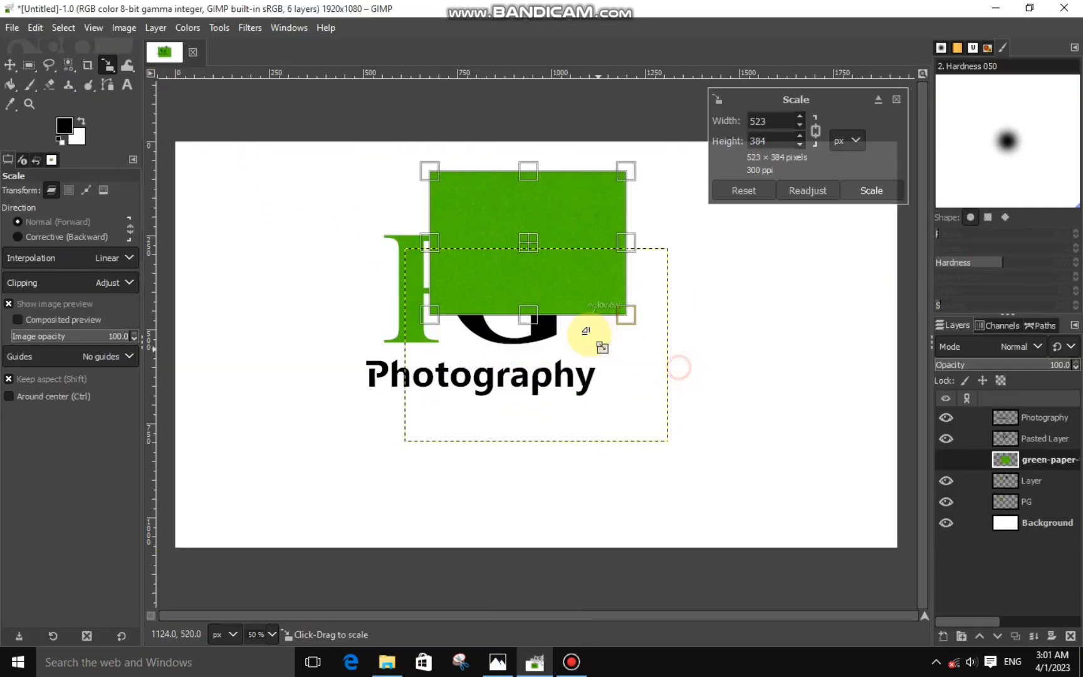
pyautogui.moveTo(528, 241); pyautogui.dragTo(561, 249)
pyautogui.click(871, 190)
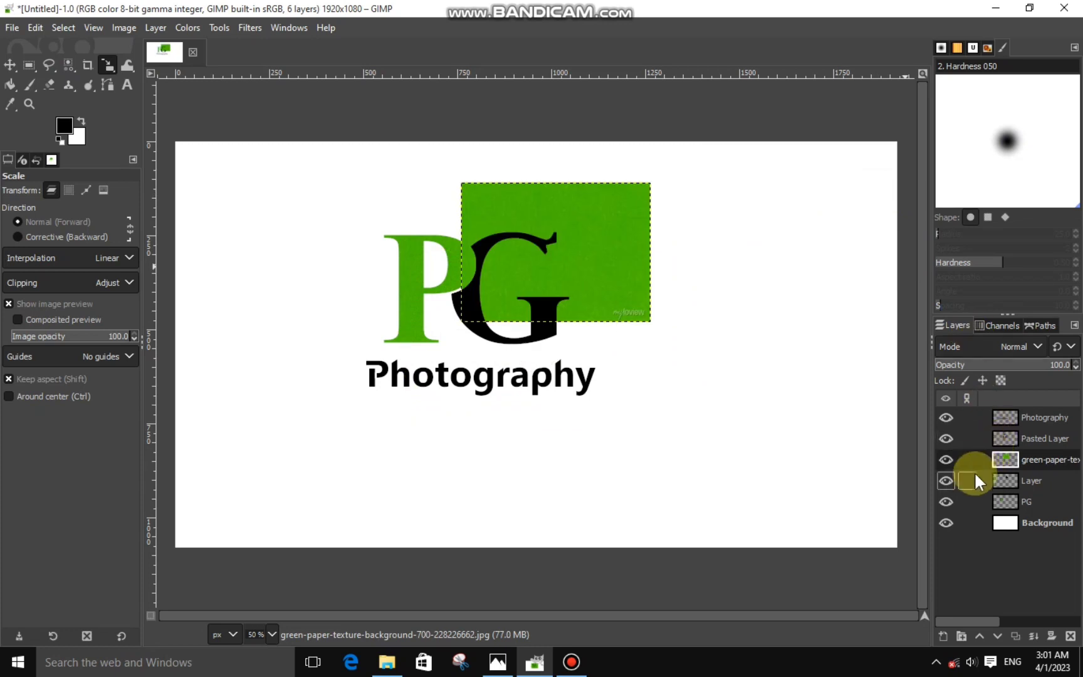
# - Trim the green texture to the leaves by inverting Layer's alpha selection, cutting the excess and clearing the selection
pyautogui.rightClick(995, 476)
pyautogui.click(927, 505)
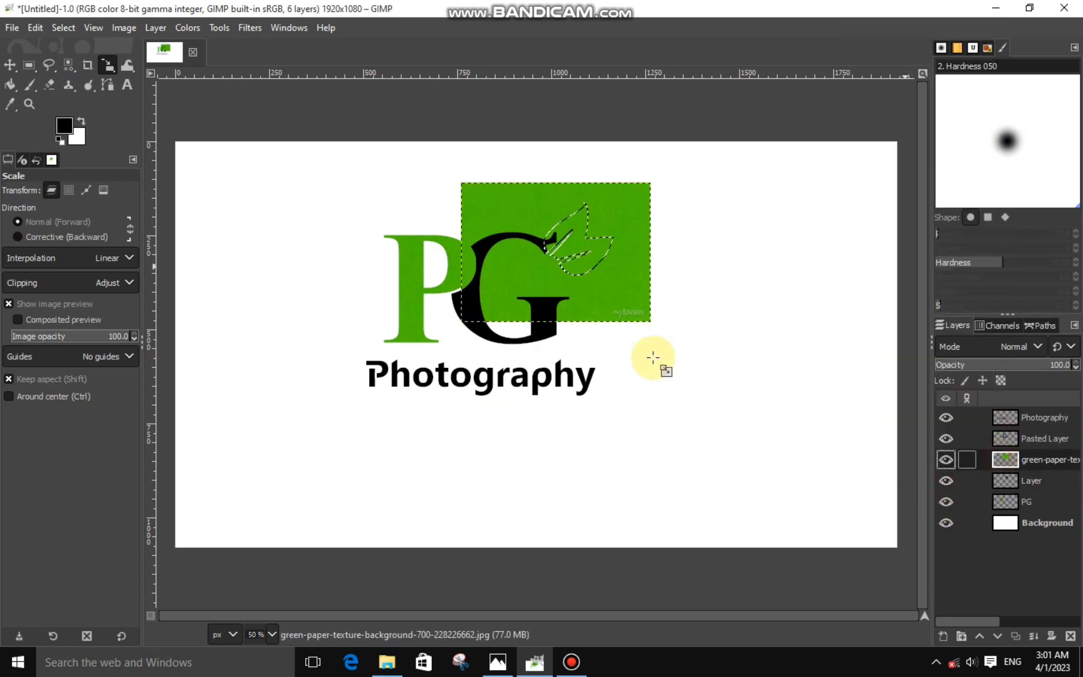
pyautogui.click(68, 27)
pyautogui.click(82, 85)
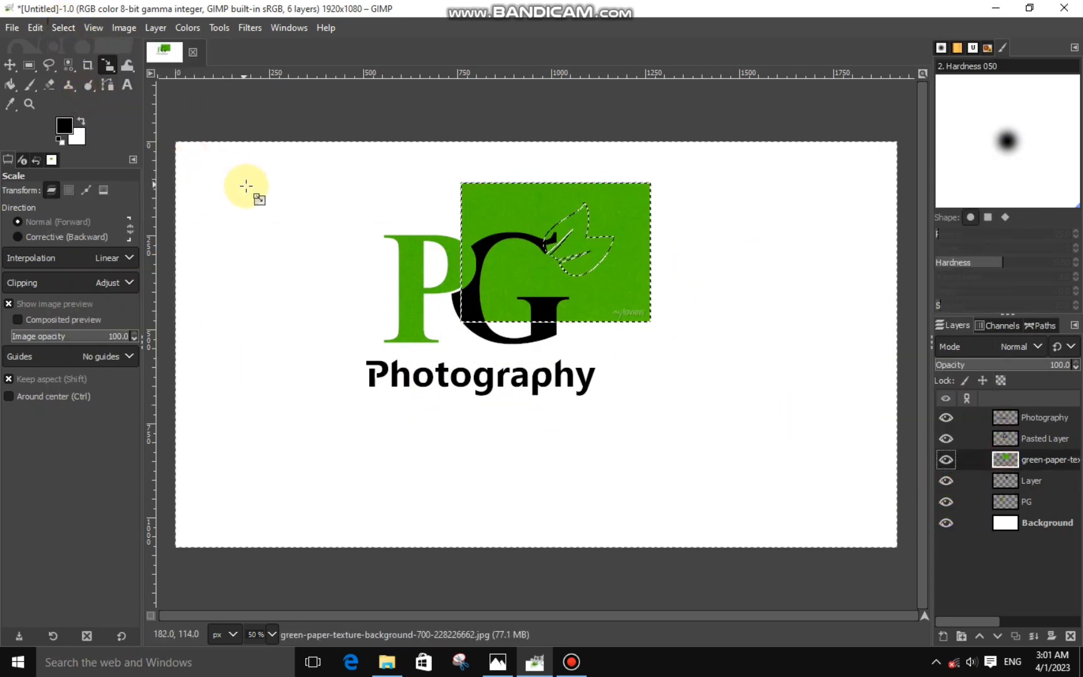
pyautogui.hotkey('ctrl', 'x')
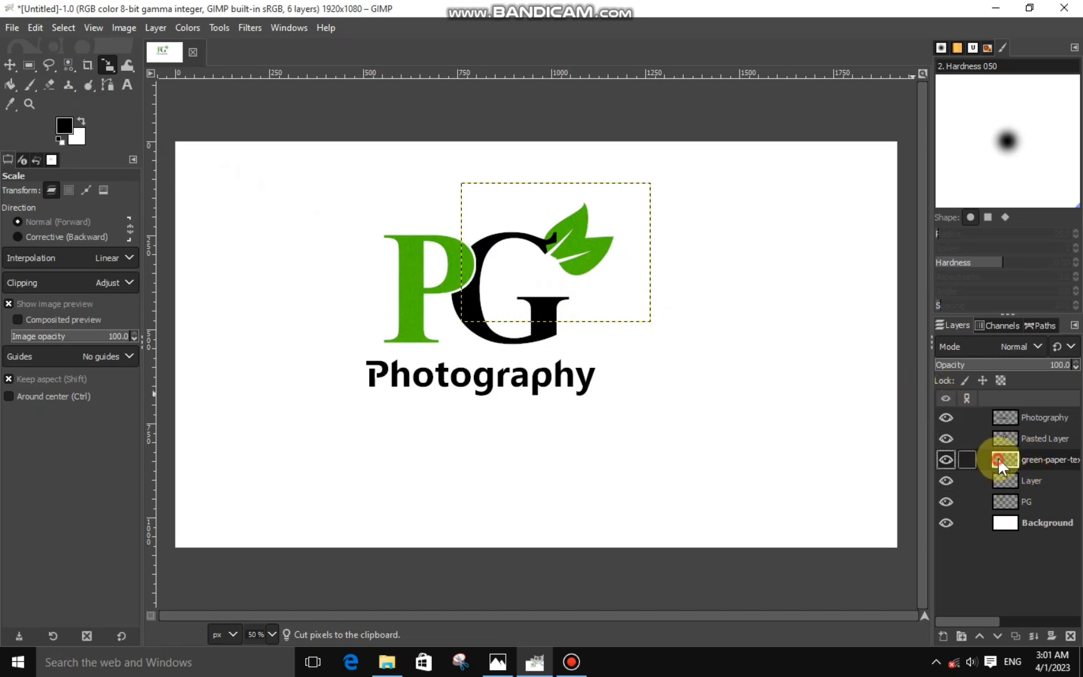
# - Move the leaf texture and Layer above Pasted Layer, merge the texture down into Layer, and check the result by toggling its visibility
pyautogui.moveTo(998, 459)
pyautogui.mouseDown()
pyautogui.moveTo(1001, 432)
pyautogui.moveTo(1002, 450)
pyautogui.mouseUp()
pyautogui.click(1004, 455)
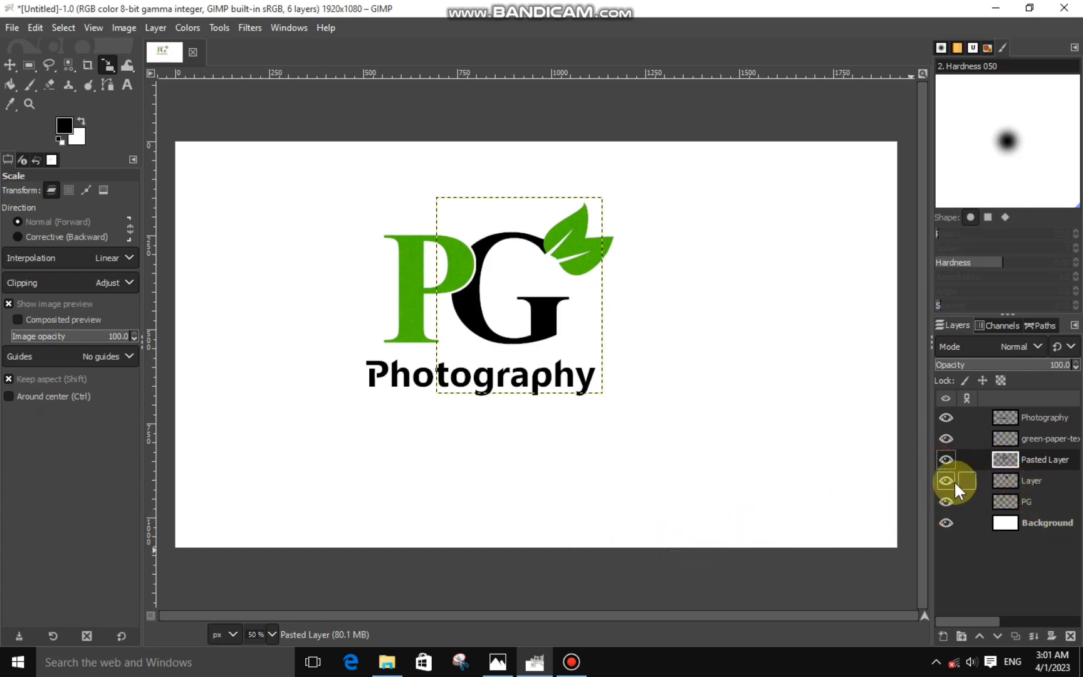
pyautogui.moveTo(991, 479); pyautogui.dragTo(1002, 440)
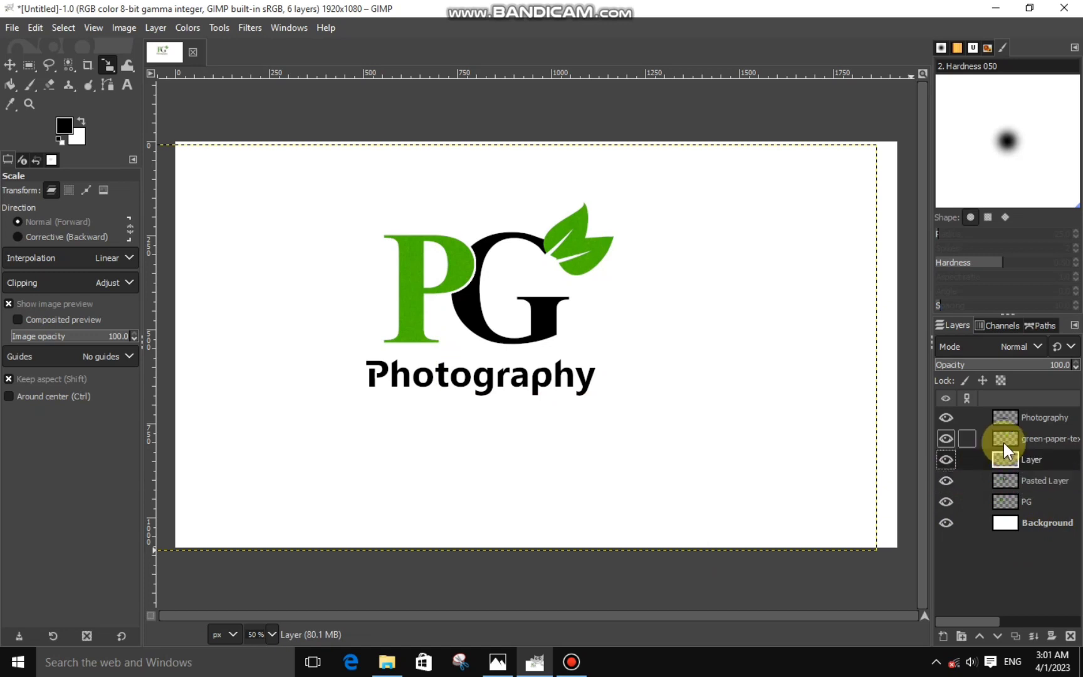
pyautogui.rightClick(1002, 441)
pyautogui.click(934, 195)
pyautogui.click(944, 437)
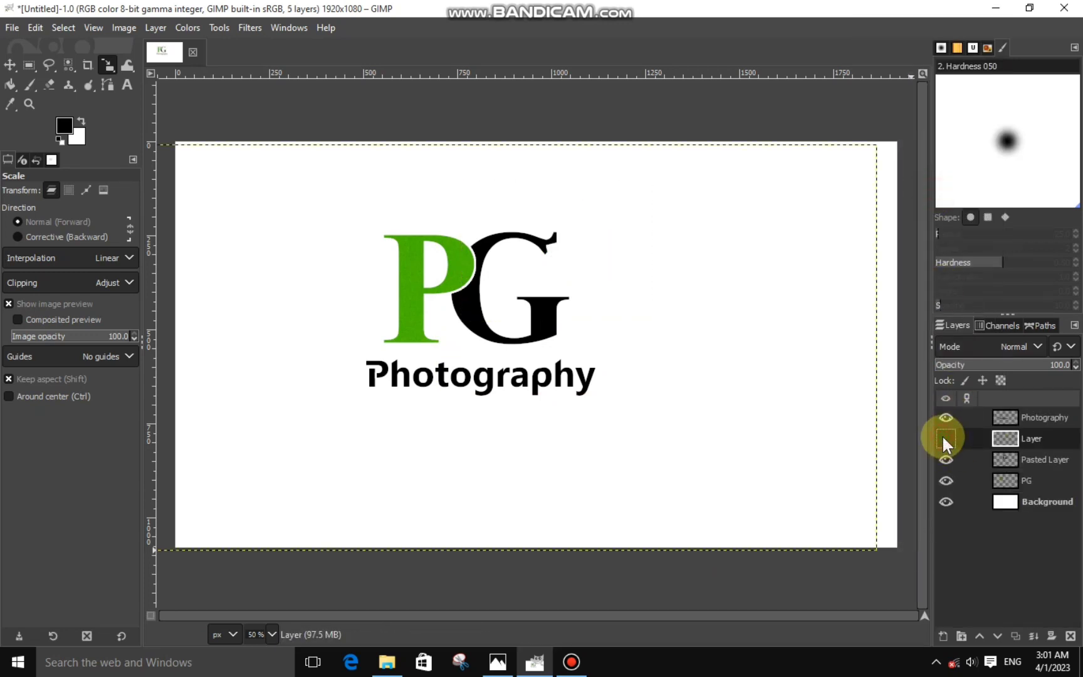
pyautogui.click(943, 437)
# - Insert the orange High_resolution_wallpaper_background image above Pasted Layer and scale it to about 889 × 500 px over the logo
pyautogui.click(989, 458)
pyautogui.click(387, 661)
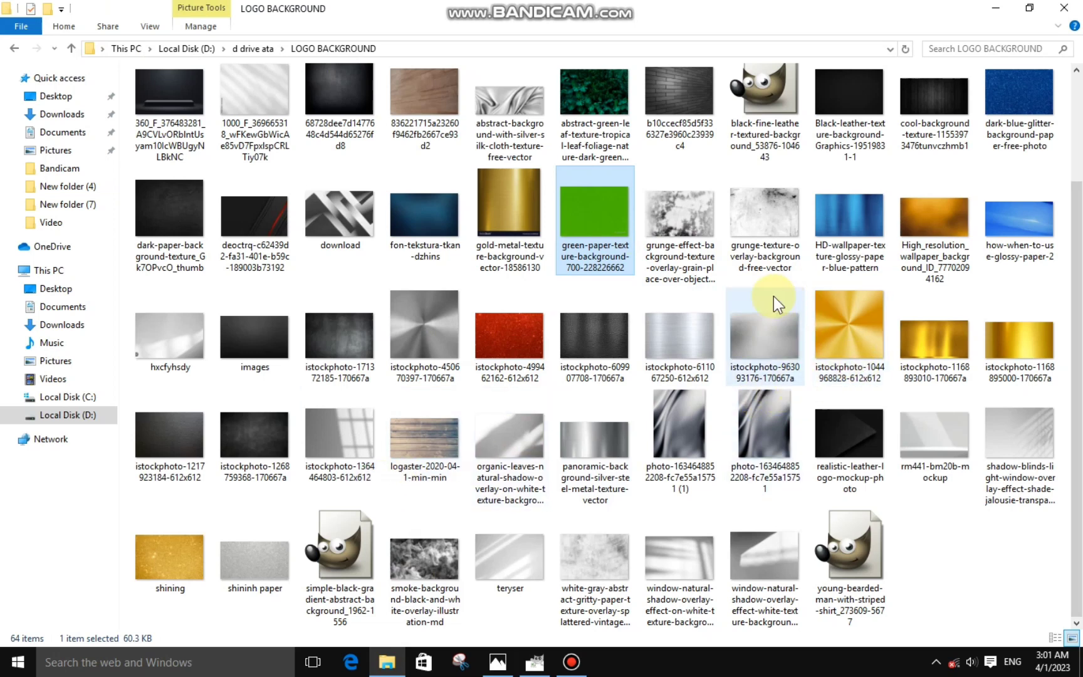
pyautogui.moveTo(925, 212); pyautogui.dragTo(408, 318)
pyautogui.click(466, 398)
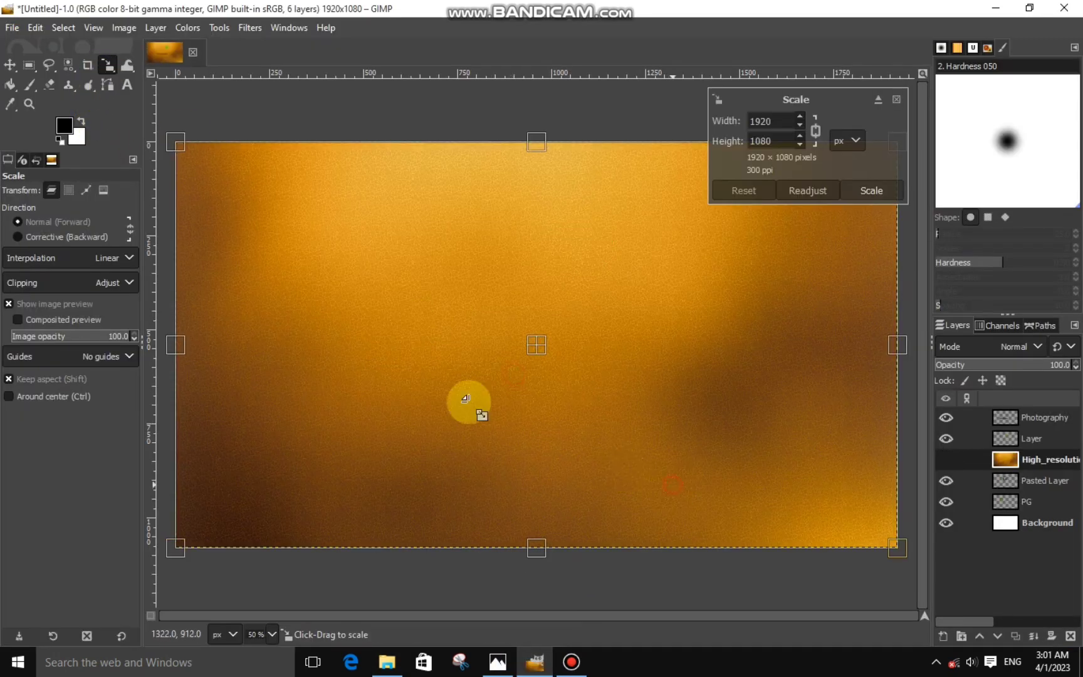
pyautogui.moveTo(466, 398); pyautogui.dragTo(513, 325)
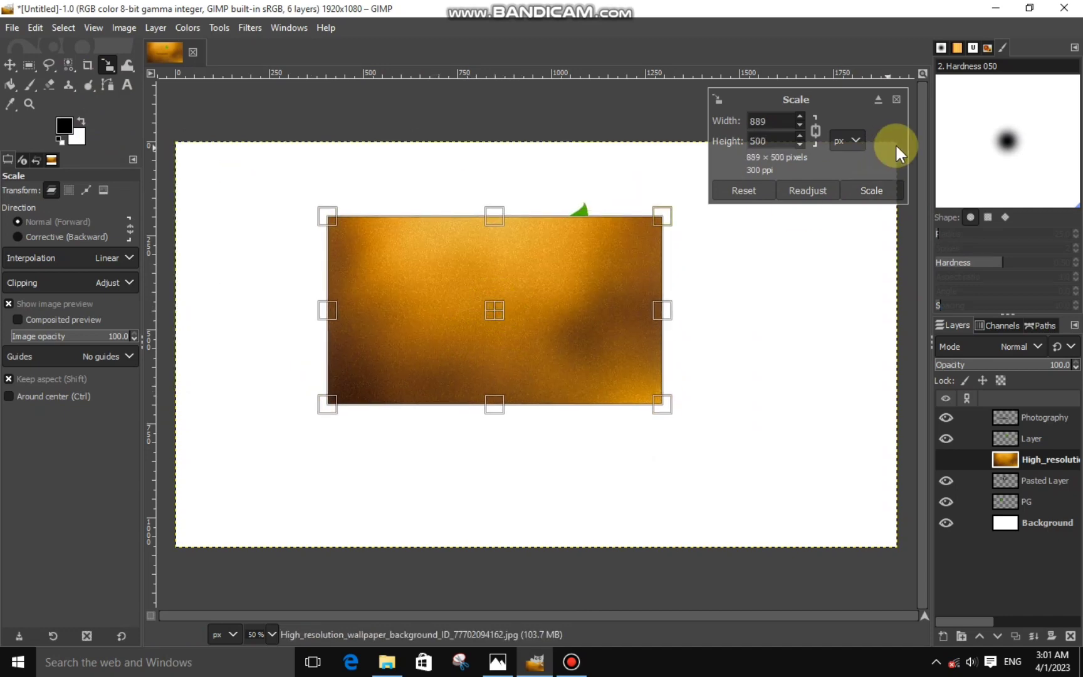
pyautogui.click(966, 416)
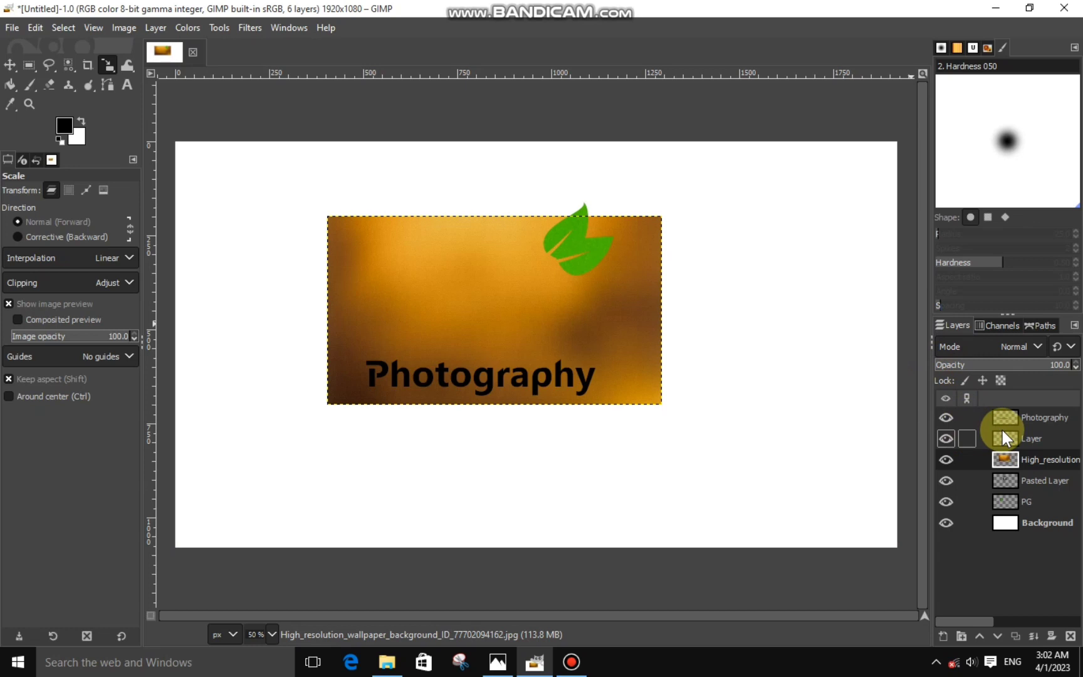
# - Trim the orange texture to the G using Pasted Layer's inverted alpha selection, merge it down into Pasted Layer, and check its visibility
pyautogui.rightClick(1012, 480)
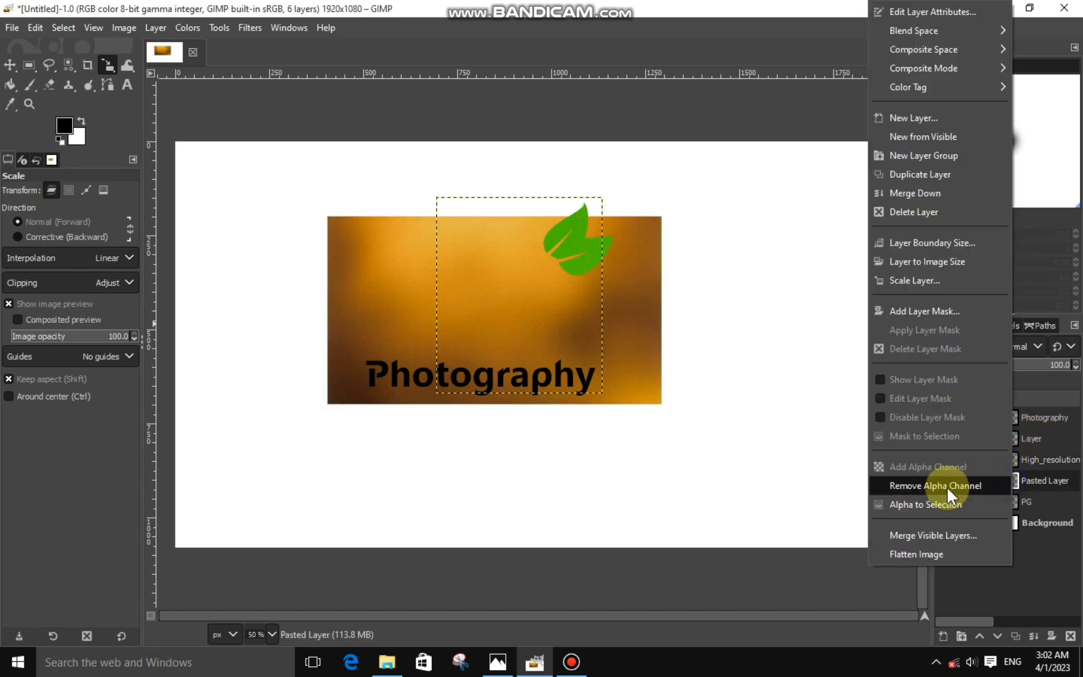
pyautogui.click(940, 505)
pyautogui.click(1040, 460)
pyautogui.click(63, 27)
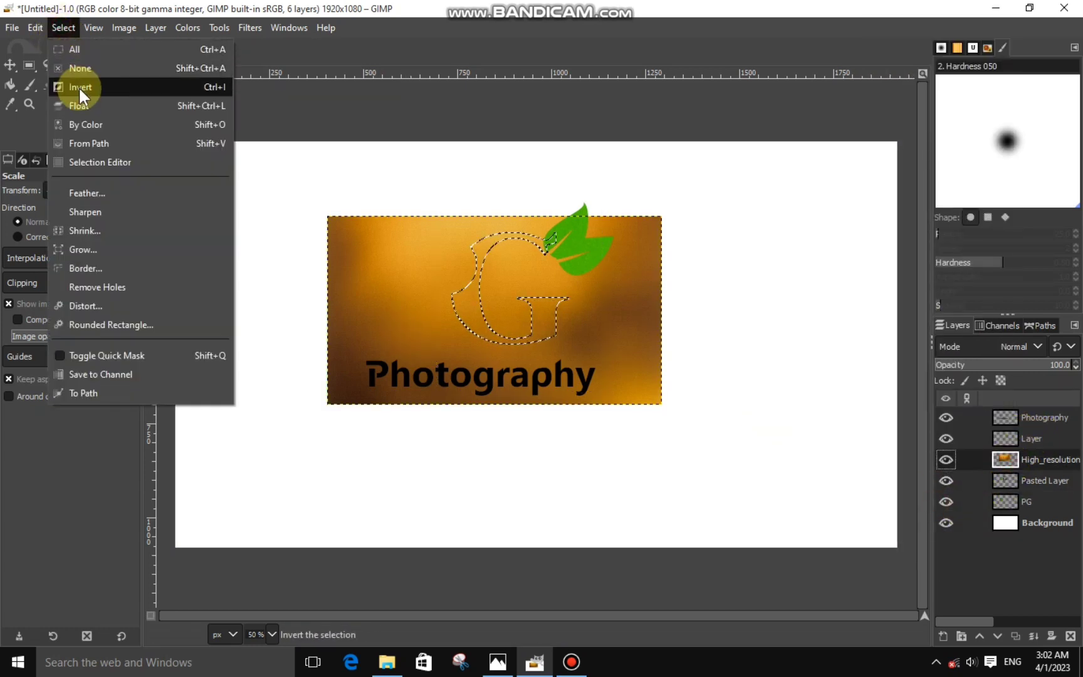
pyautogui.click(79, 87)
pyautogui.hotkey('ctrl', 'x')
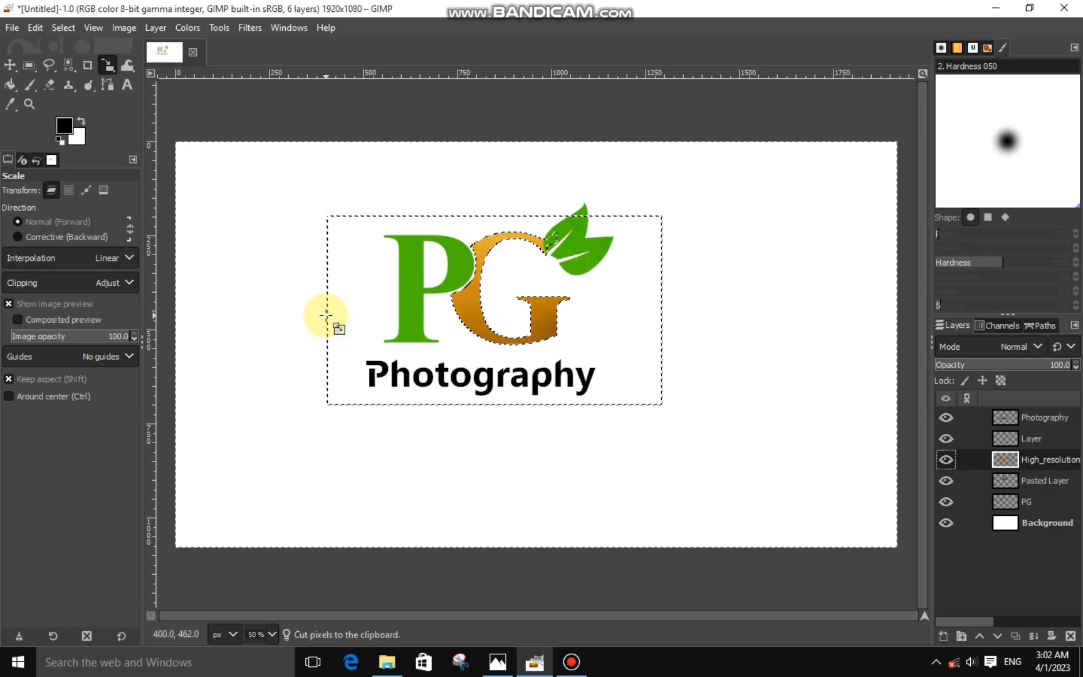
pyautogui.hotkey('ctrl', 'shift', 'a')
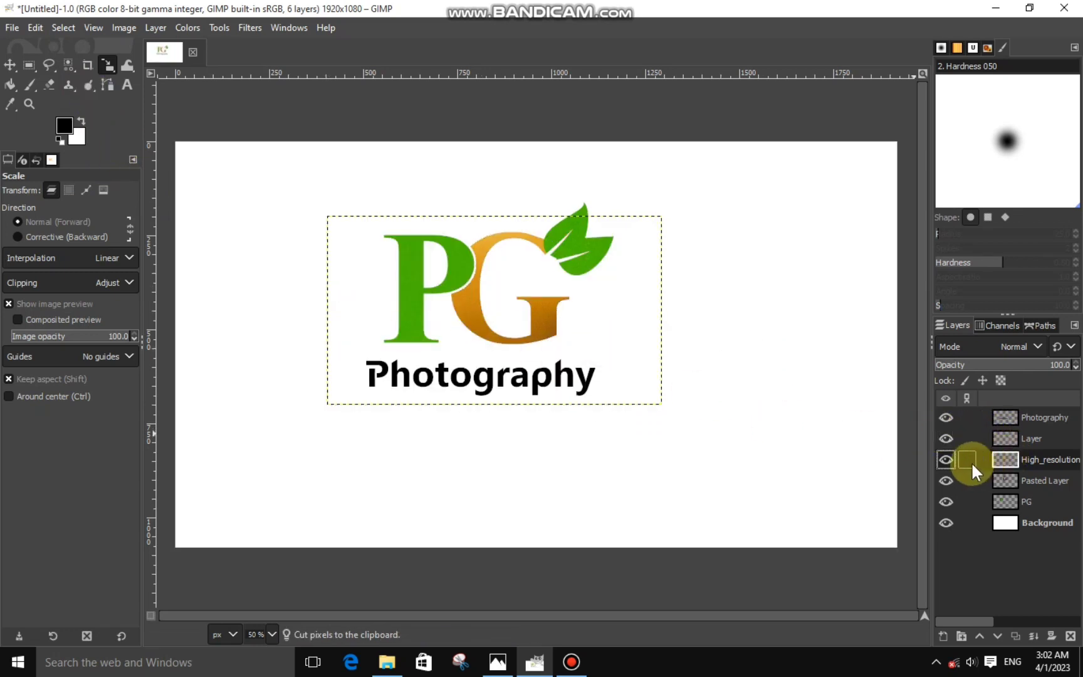
pyautogui.rightClick(989, 461)
pyautogui.click(912, 194)
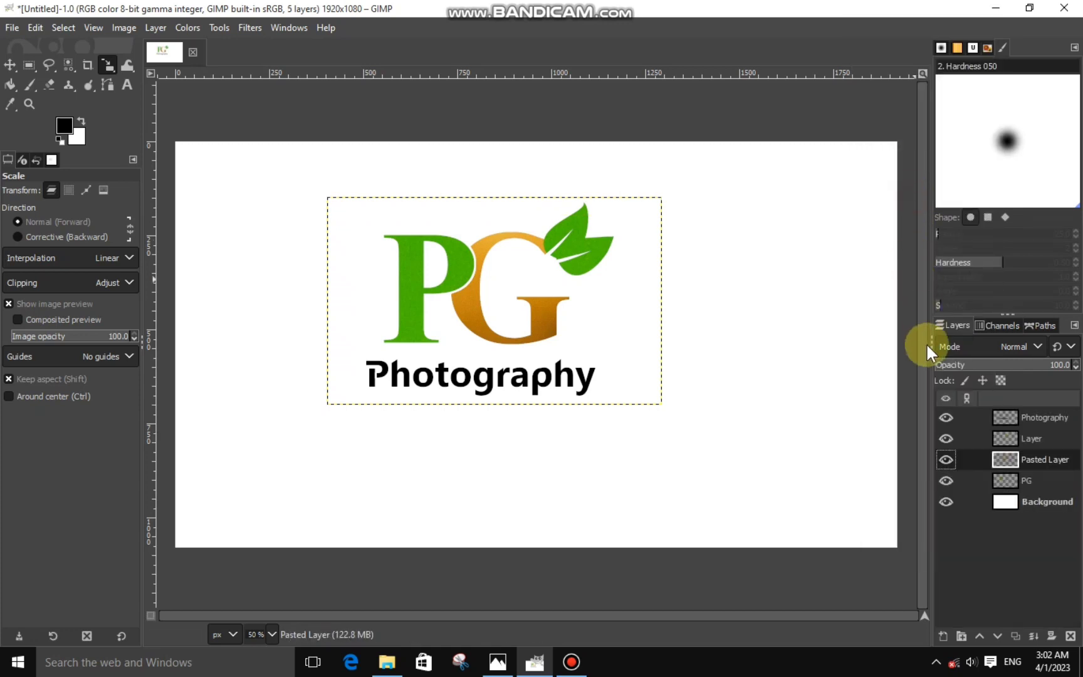
pyautogui.click(945, 460)
pyautogui.click(946, 460)
# - Insert the blue how-when-to-use-glossy-paper-2 image above the Photography layer and scale it down to cover the caption
pyautogui.click(998, 438)
pyautogui.click(996, 418)
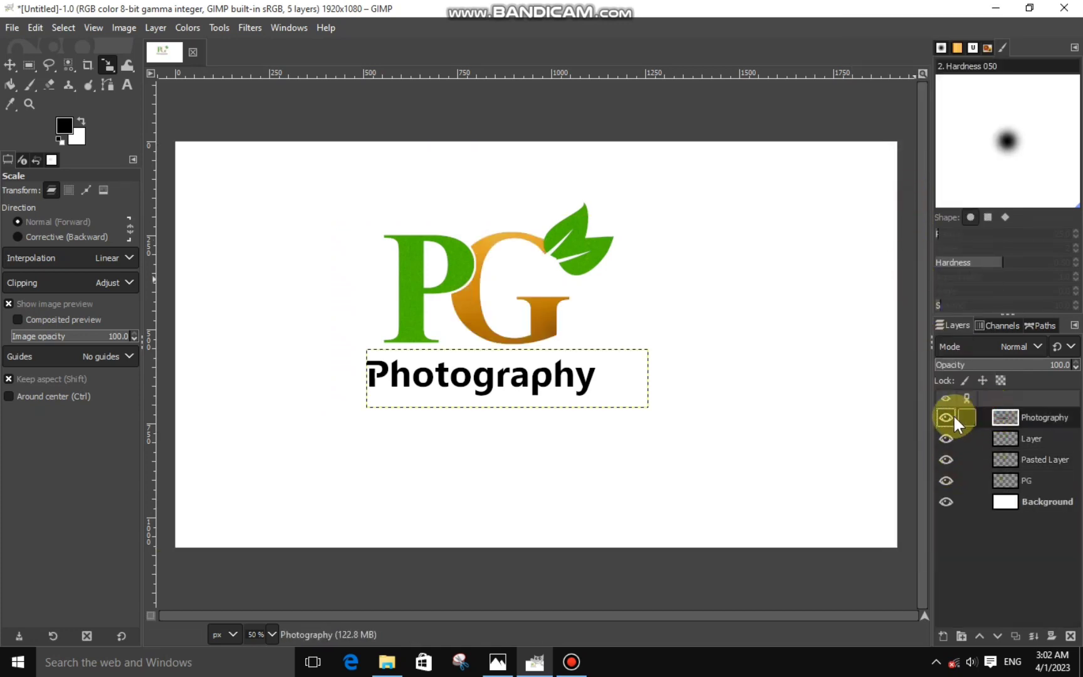
pyautogui.click(389, 662)
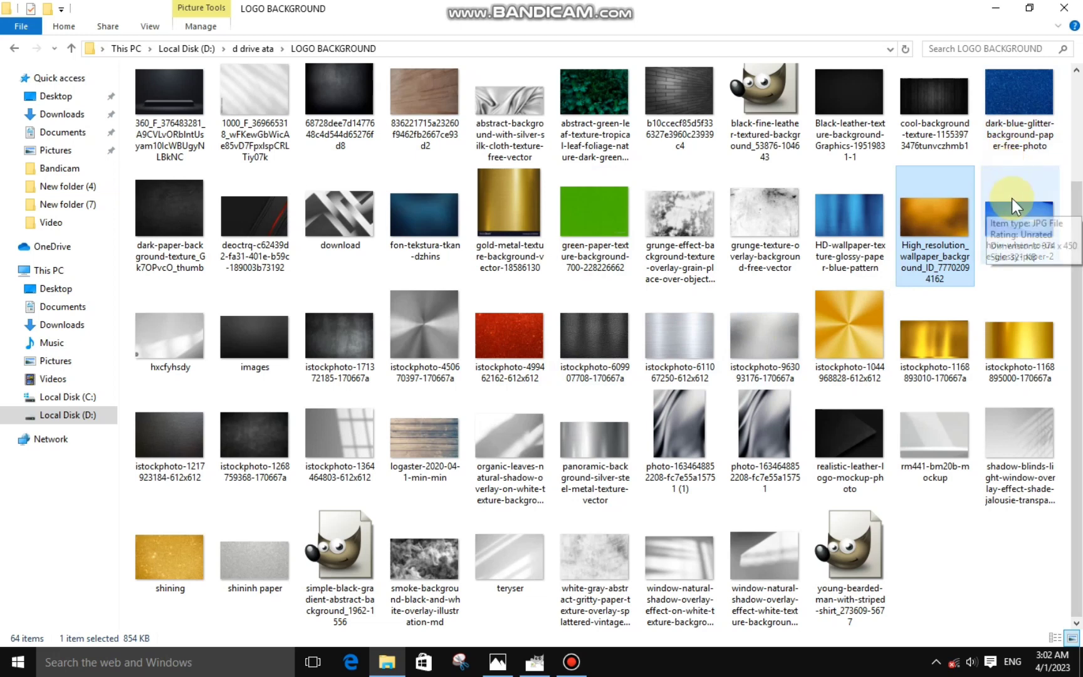
pyautogui.moveTo(1015, 201); pyautogui.dragTo(216, 210)
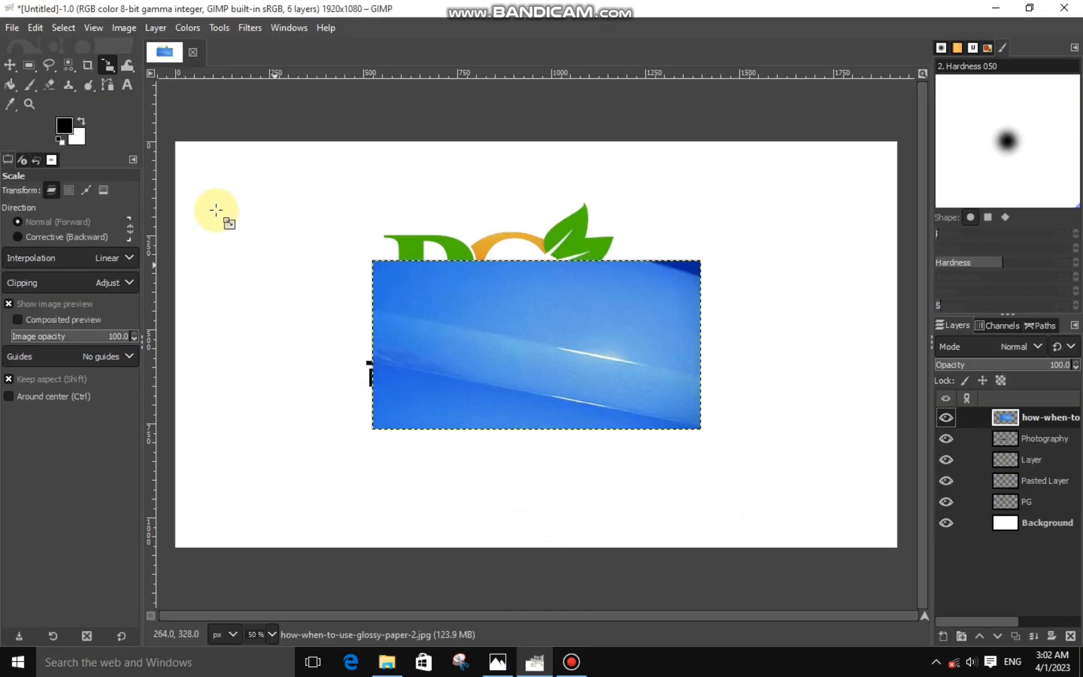
pyautogui.click(517, 376)
pyautogui.moveTo(500, 345)
pyautogui.mouseDown()
pyautogui.moveTo(582, 321)
pyautogui.moveTo(503, 364)
pyautogui.mouseUp()
pyautogui.click(871, 190)
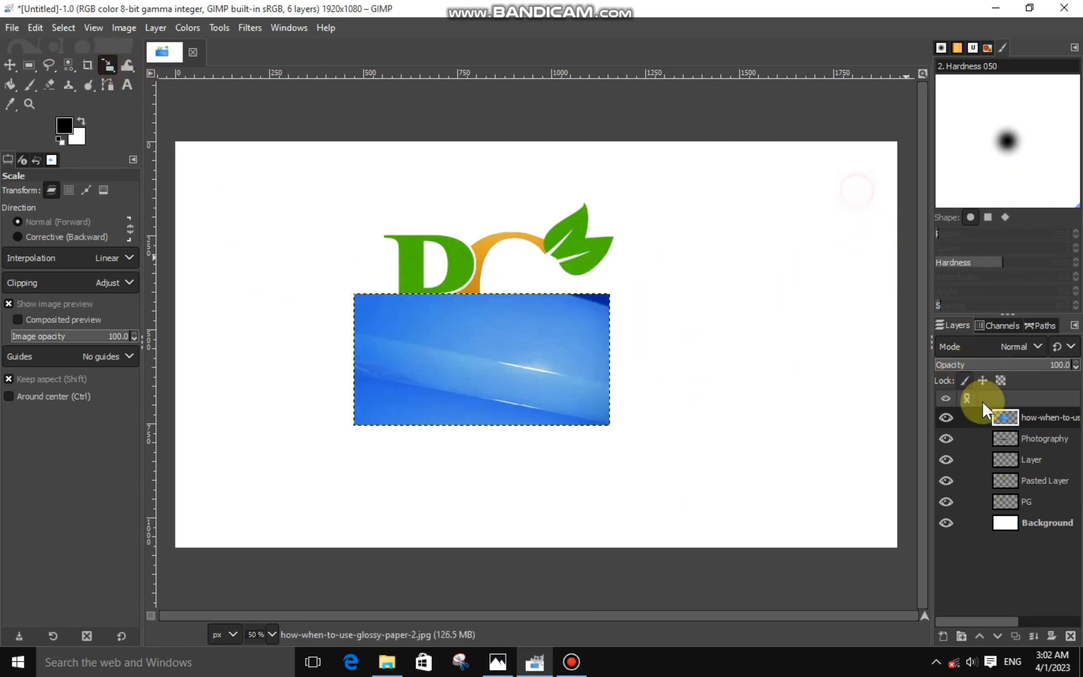
# - Cut away the blue texture outside the caption's letters using an inverted alpha selection, and merge it down into the Photography layer
pyautogui.rightClick(1004, 431)
pyautogui.click(908, 503)
pyautogui.click(1020, 418)
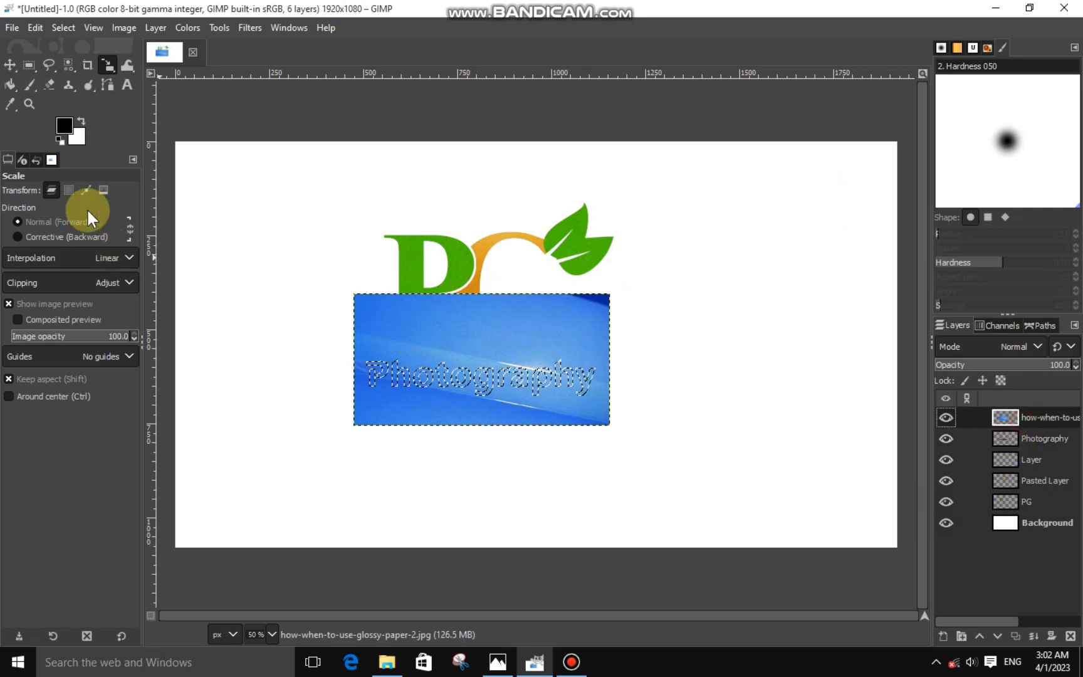
pyautogui.click(54, 23)
pyautogui.click(72, 85)
pyautogui.hotkey('ctrl', 'x')
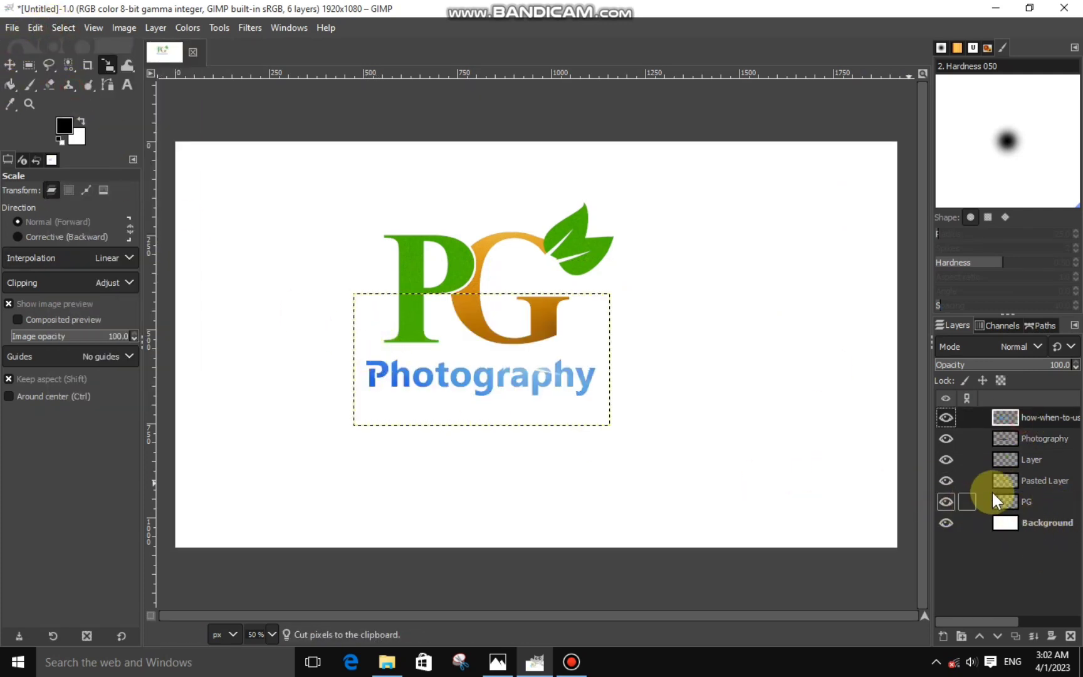
pyautogui.rightClick(1003, 418)
pyautogui.click(909, 193)
# - Merge the blue texture, Photography, leaf and Pasted Layer layers down one after another into the PG layer
pyautogui.rightClick(1004, 417)
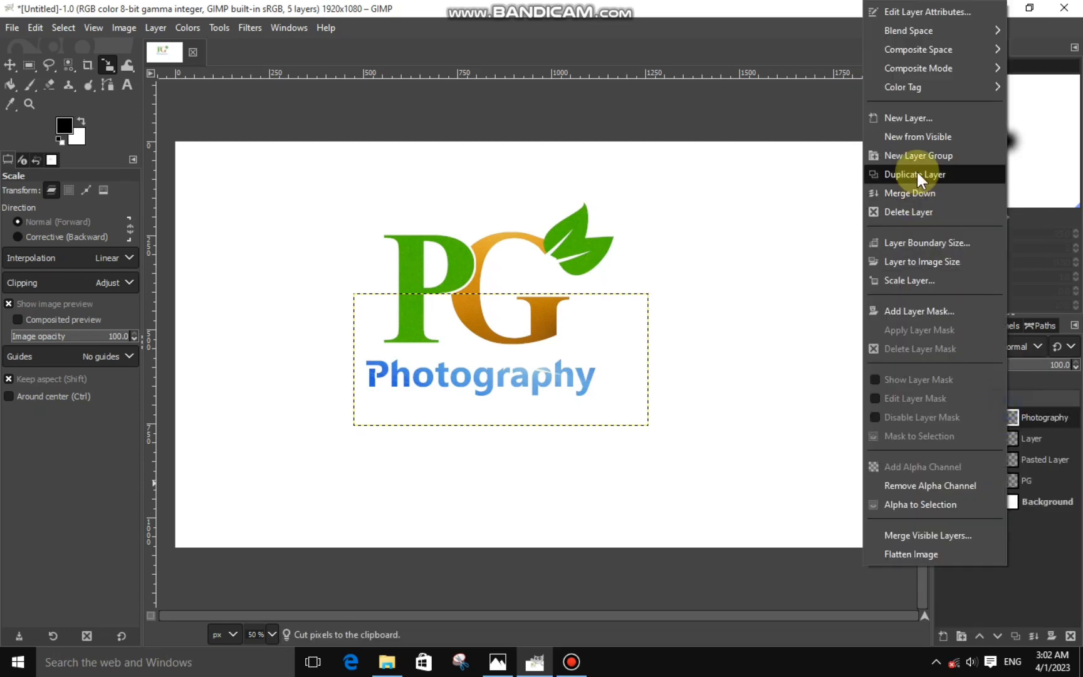
pyautogui.click(916, 193)
pyautogui.rightClick(1005, 417)
pyautogui.click(934, 194)
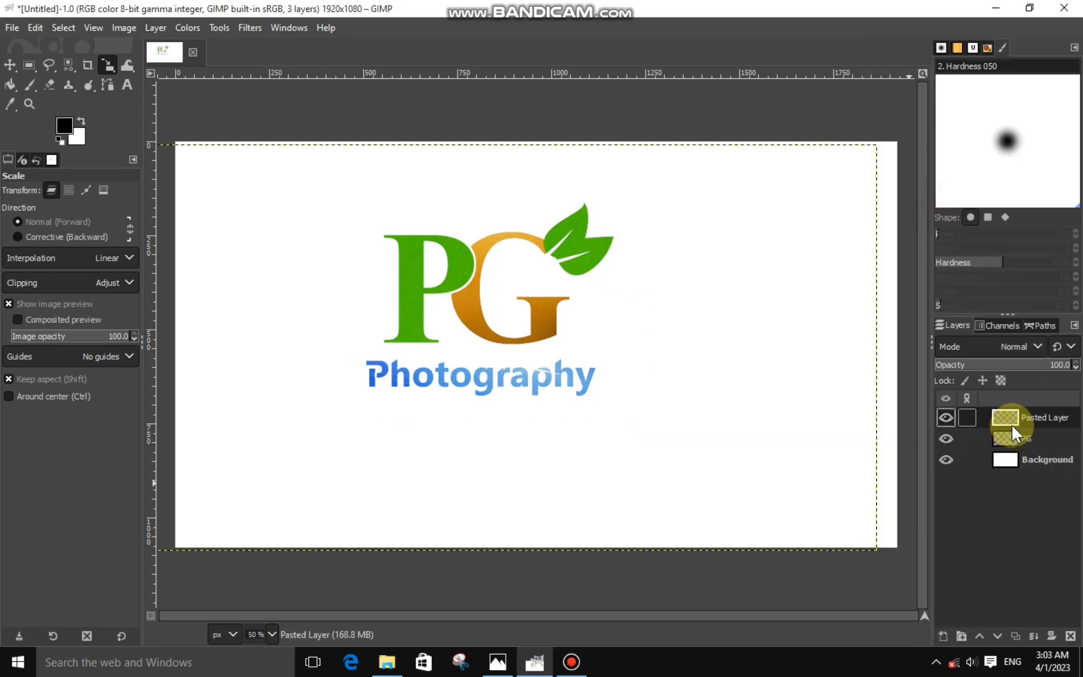
pyautogui.rightClick(1010, 423)
pyautogui.click(902, 213)
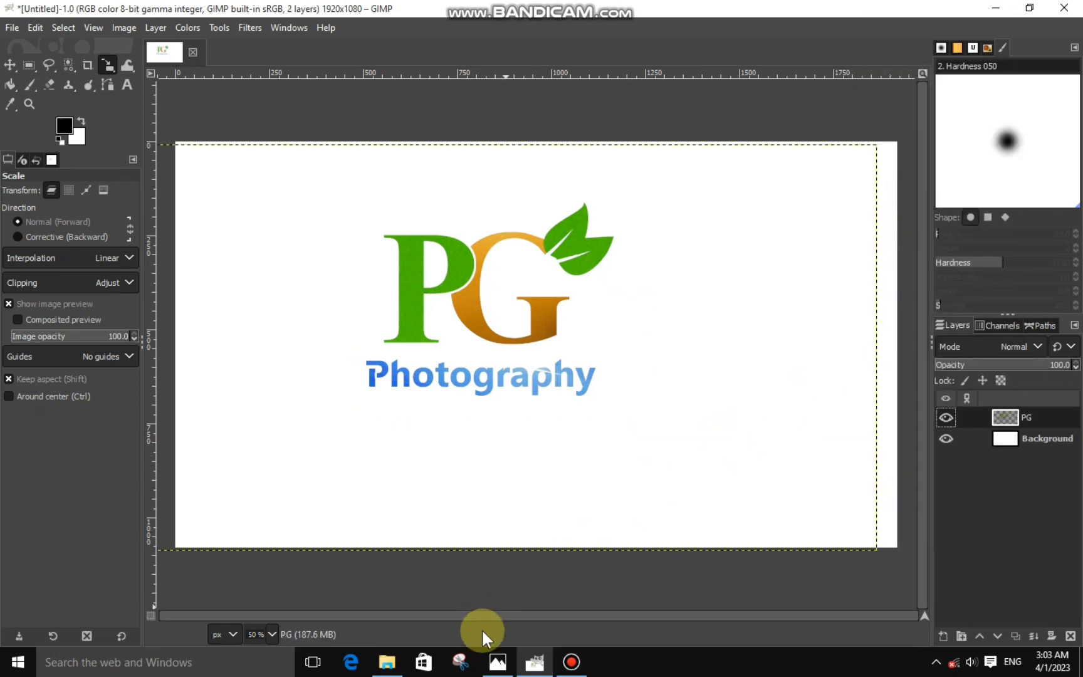
# - Insert the dark podium image 360_F_376483281, scale it to about 1989 × 1326 px over the canvas, and place it below the PG layer
pyautogui.click(386, 662)
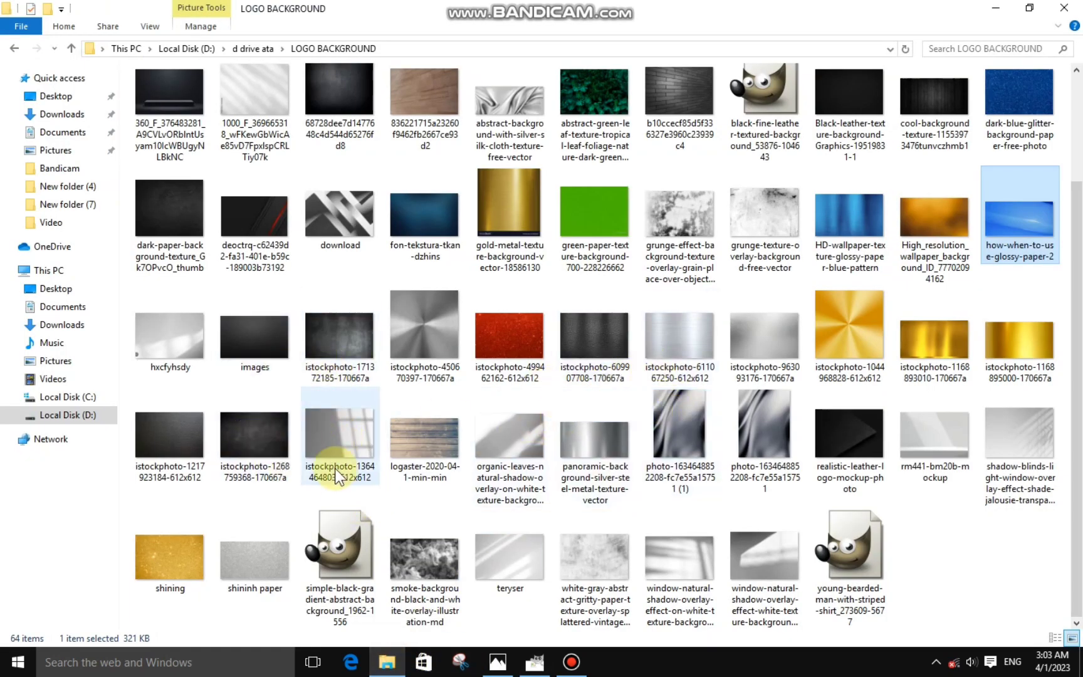
pyautogui.moveTo(188, 135); pyautogui.dragTo(302, 319)
pyautogui.click(261, 223)
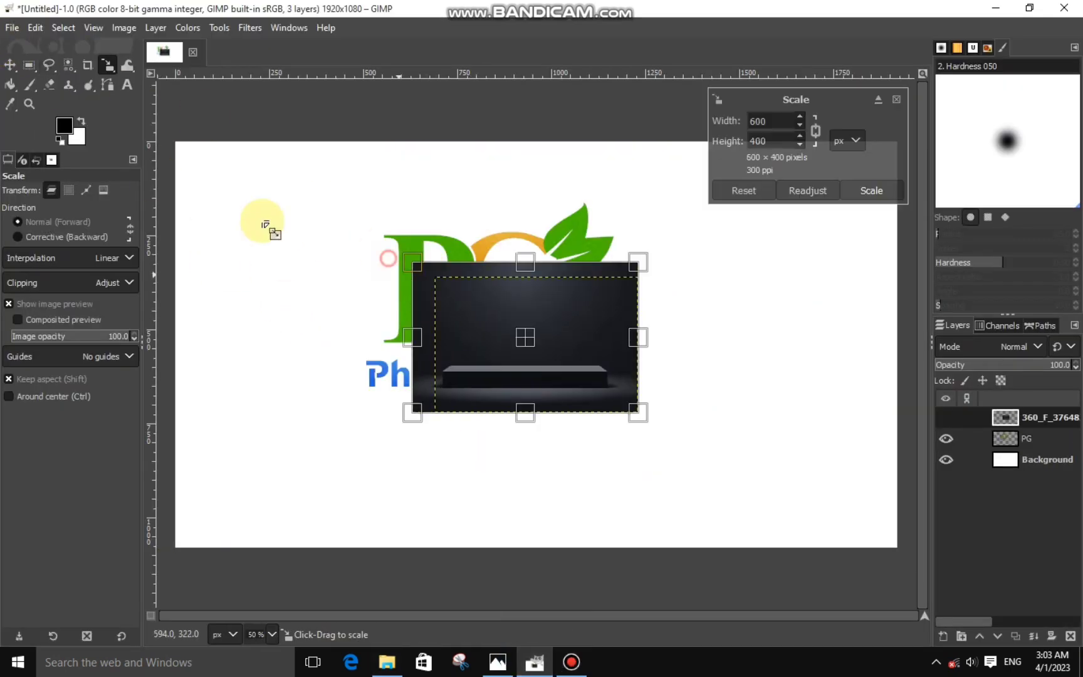
pyautogui.moveTo(267, 224); pyautogui.dragTo(104, 164)
pyautogui.moveTo(573, 380); pyautogui.dragTo(875, 515)
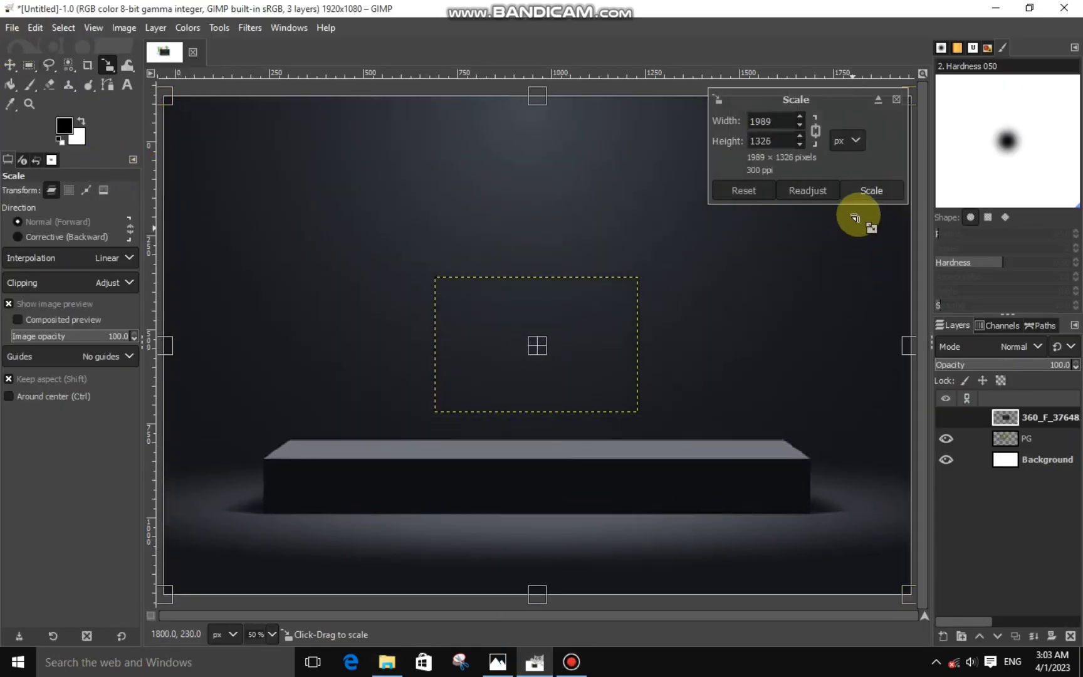
pyautogui.click(869, 190)
pyautogui.moveTo(1009, 418); pyautogui.dragTo(1010, 440)
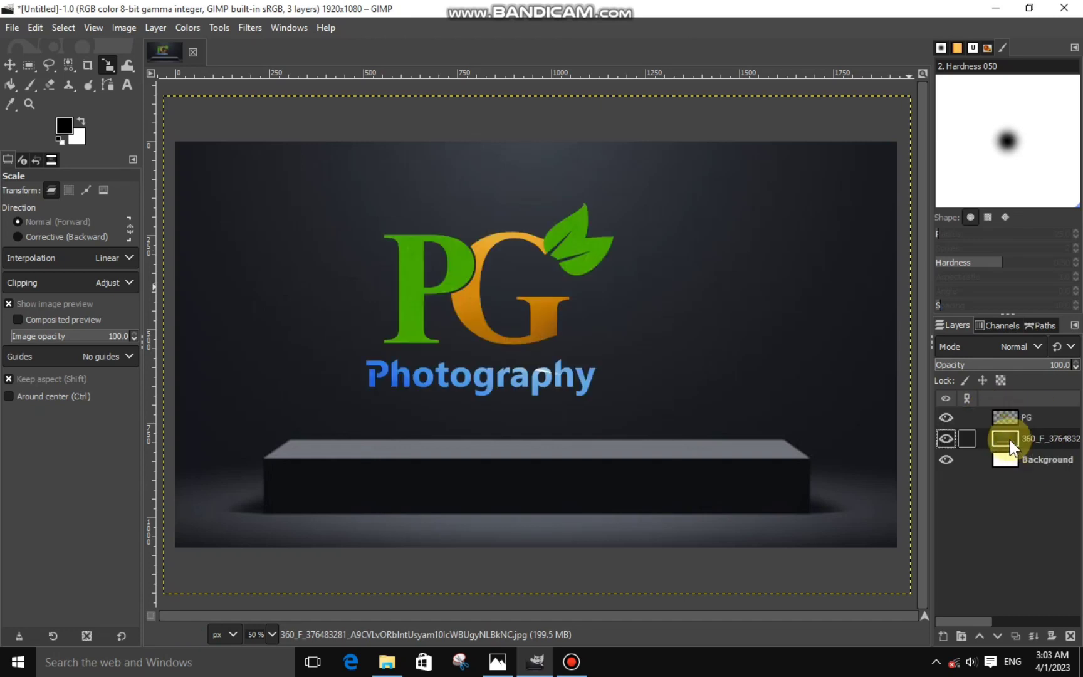
# - Hide the podium layer, add a drop shadow to PG with X and Y 9.290 and opacity 1.500, and show the podium layer again
pyautogui.click(1007, 418)
pyautogui.click(949, 437)
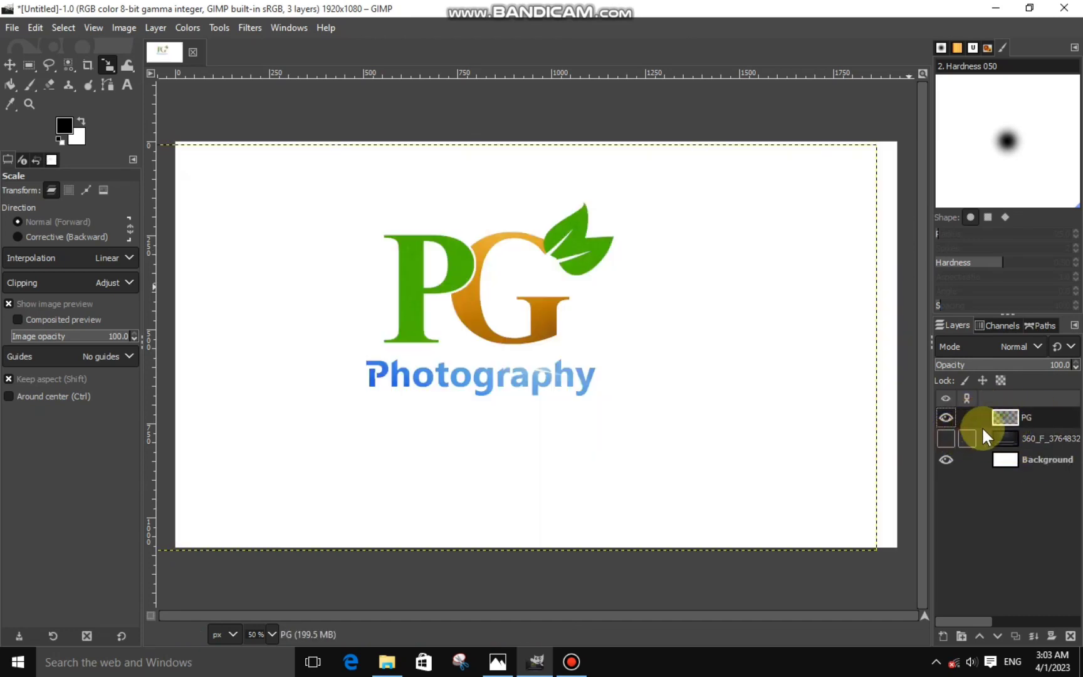
pyautogui.click(249, 25)
pyautogui.moveTo(287, 180)
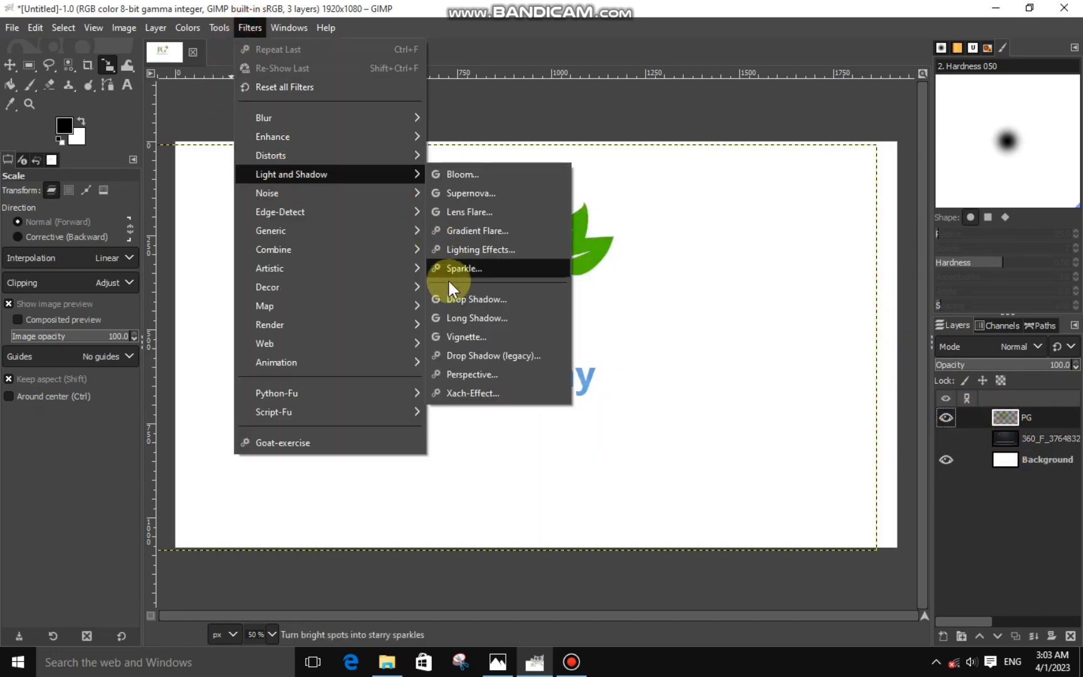
pyautogui.click(452, 297)
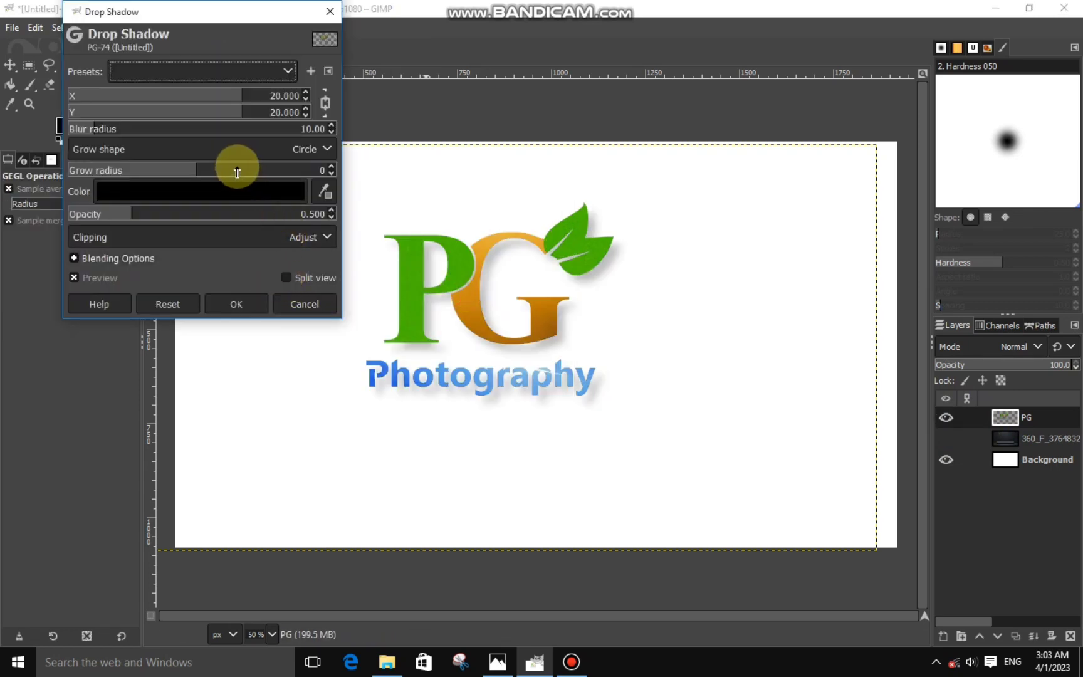
pyautogui.moveTo(193, 213); pyautogui.dragTo(249, 213)
pyautogui.moveTo(218, 109); pyautogui.dragTo(190, 112)
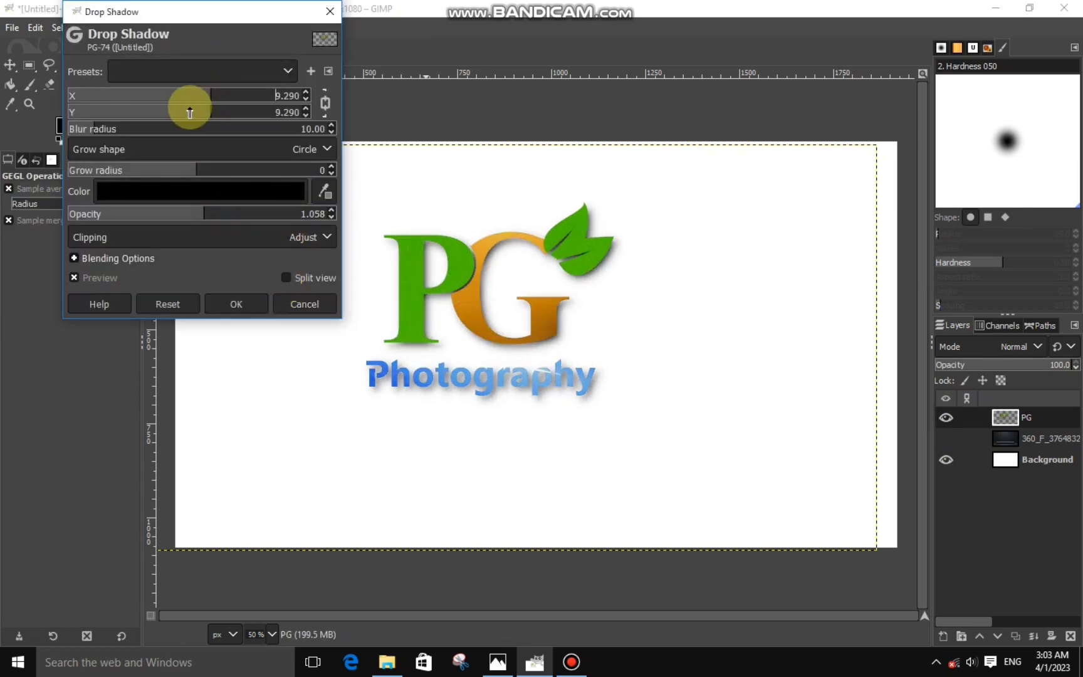
pyautogui.click(237, 214)
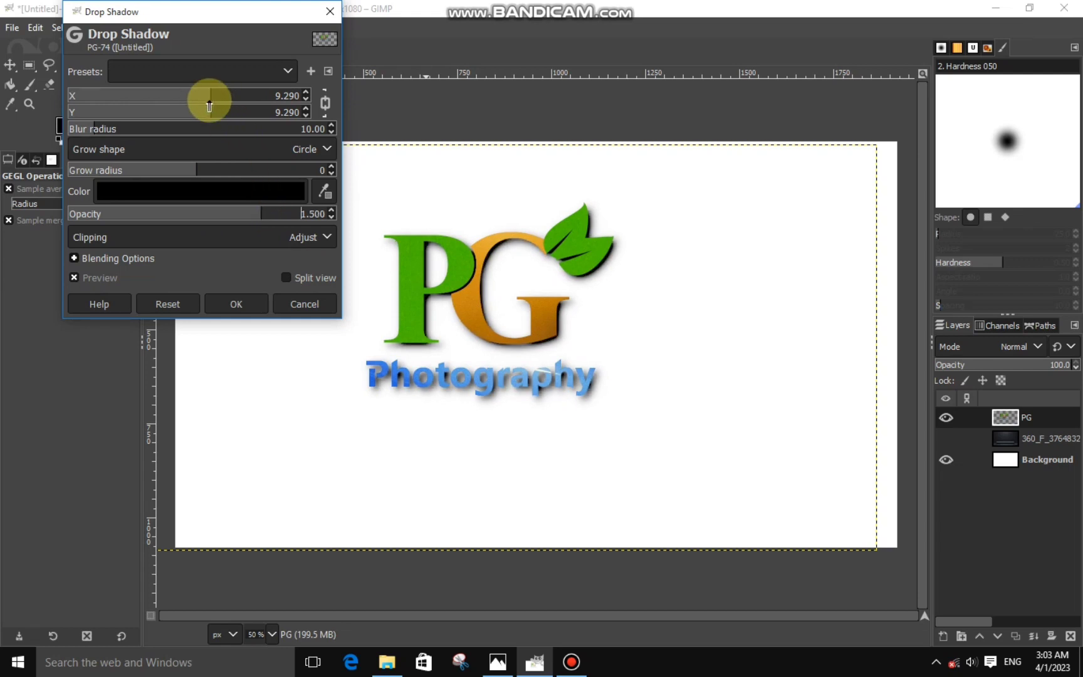
pyautogui.click(251, 302)
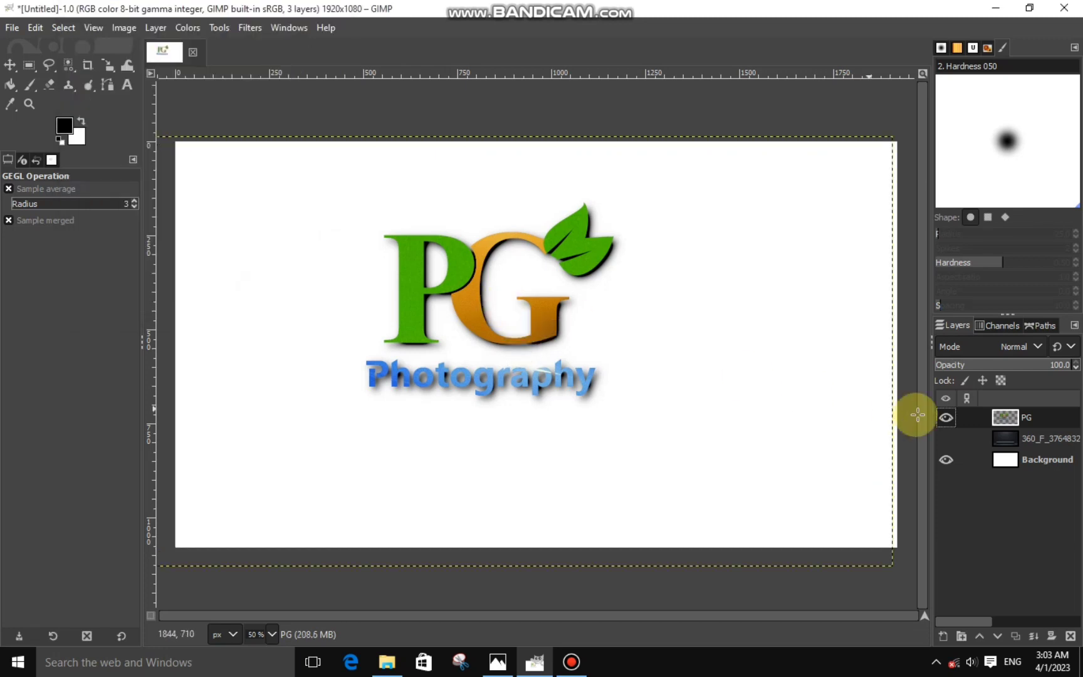
pyautogui.click(946, 438)
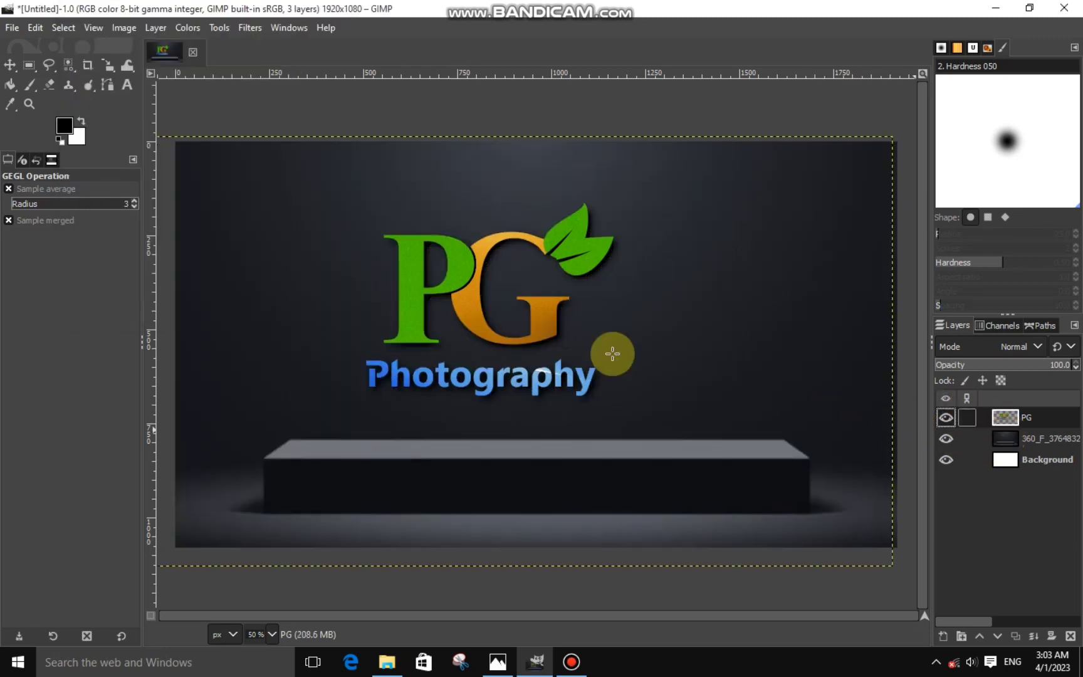
# - Reposition the PG logo layer with the Scale tool so the logo is centred just above the podium
pyautogui.click(110, 72)
pyautogui.click(515, 346)
pyautogui.moveTo(515, 346); pyautogui.dragTo(571, 379)
pyautogui.click(847, 191)
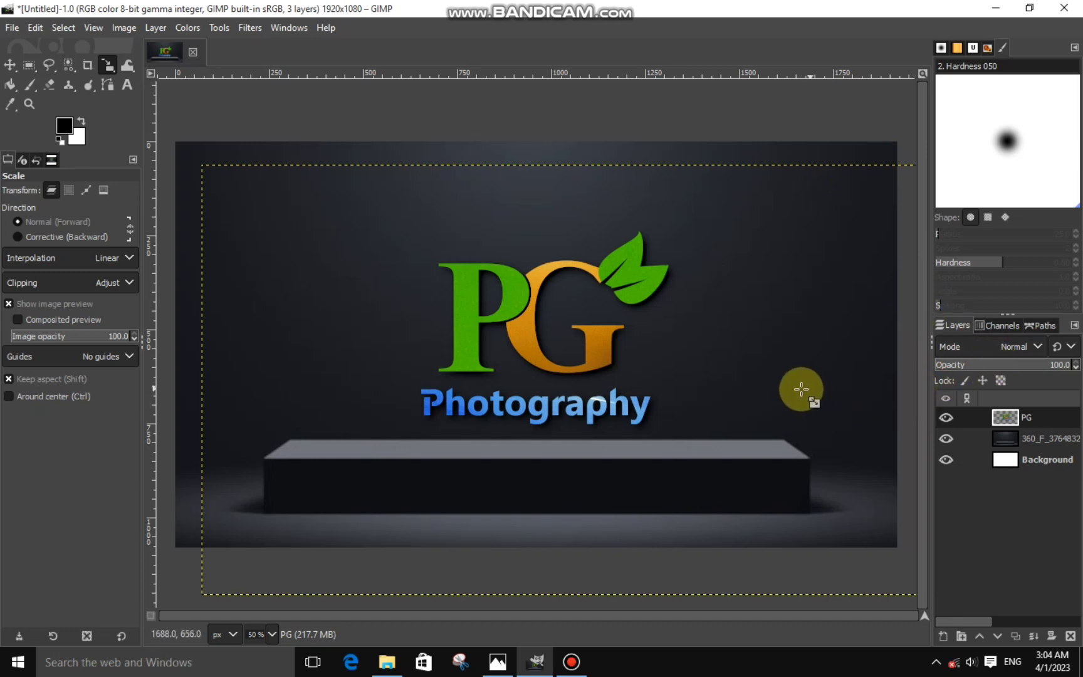
# - Insert the white-gray-abstract-gritty-paper-texture image above PG and scale it to about 968 × 645 px over the logo
pyautogui.click(386, 661)
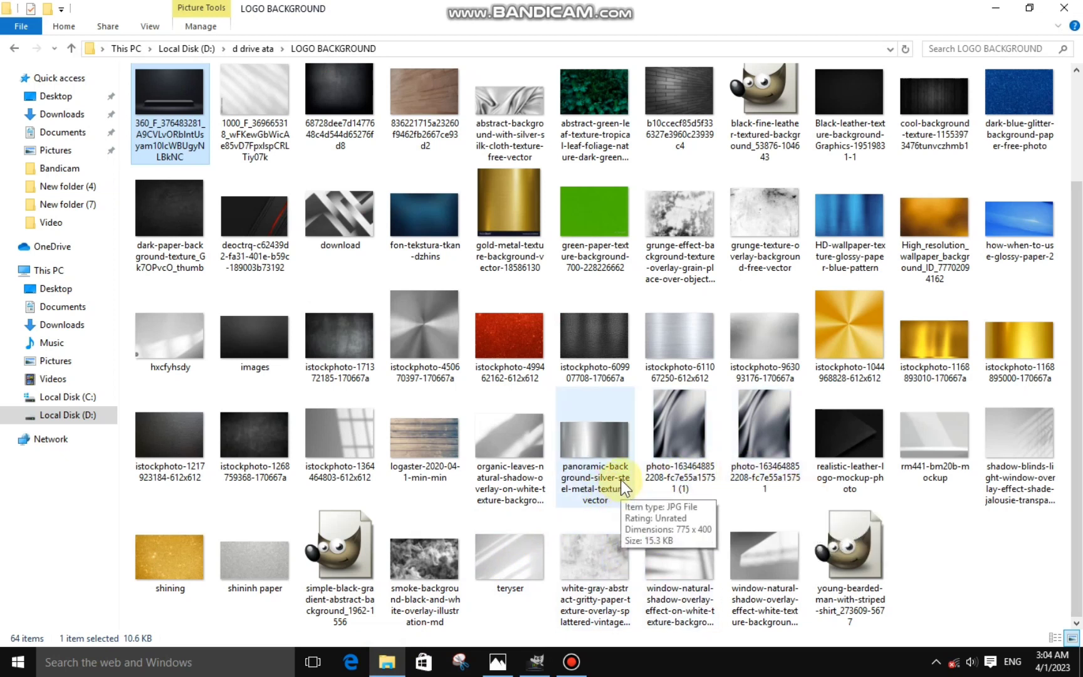
pyautogui.moveTo(608, 547); pyautogui.dragTo(490, 346)
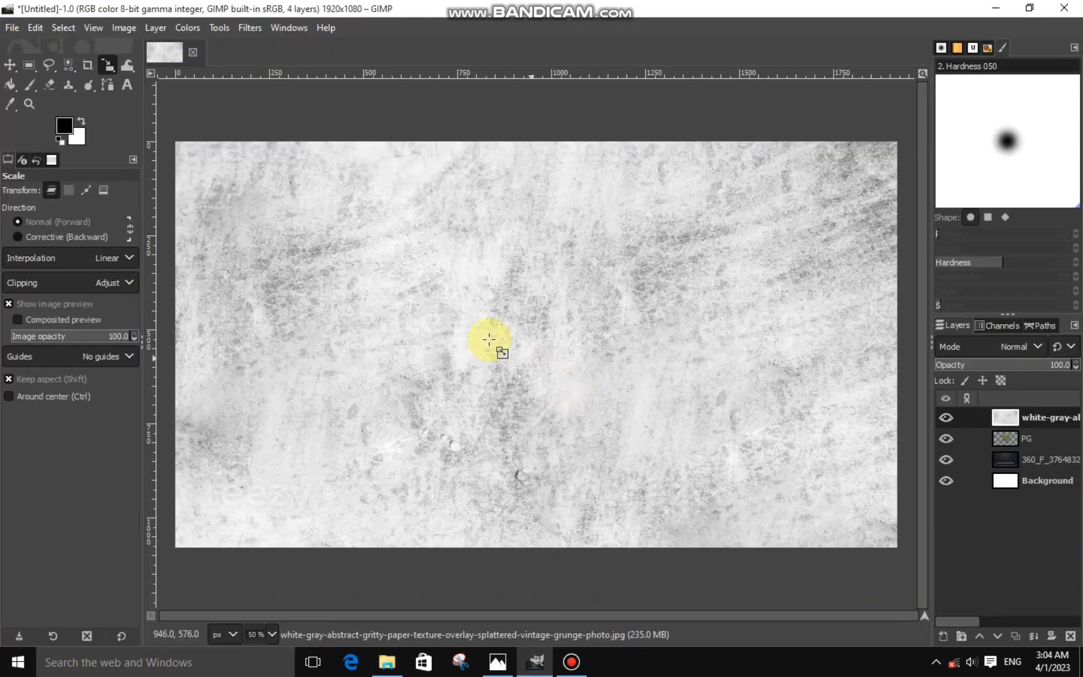
pyautogui.click(234, 174)
pyautogui.moveTo(739, 529); pyautogui.dragTo(413, 280)
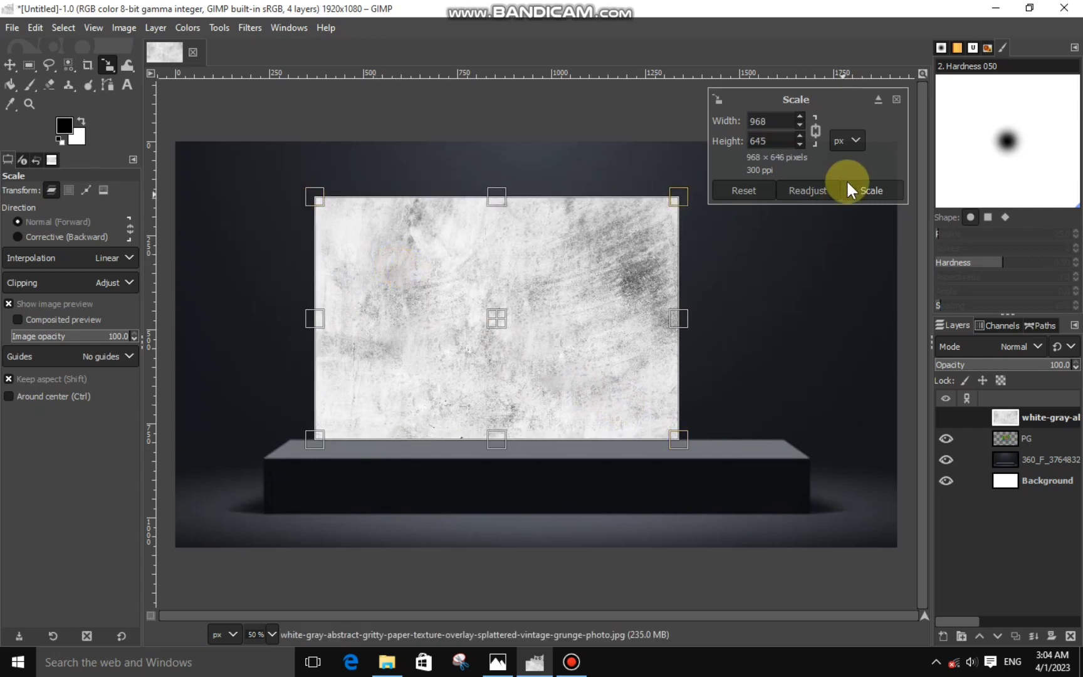
pyautogui.click(862, 190)
# - Cut away the gritty paper texture outside the logo using the PG layer's inverted alpha selection
pyautogui.rightClick(1018, 435)
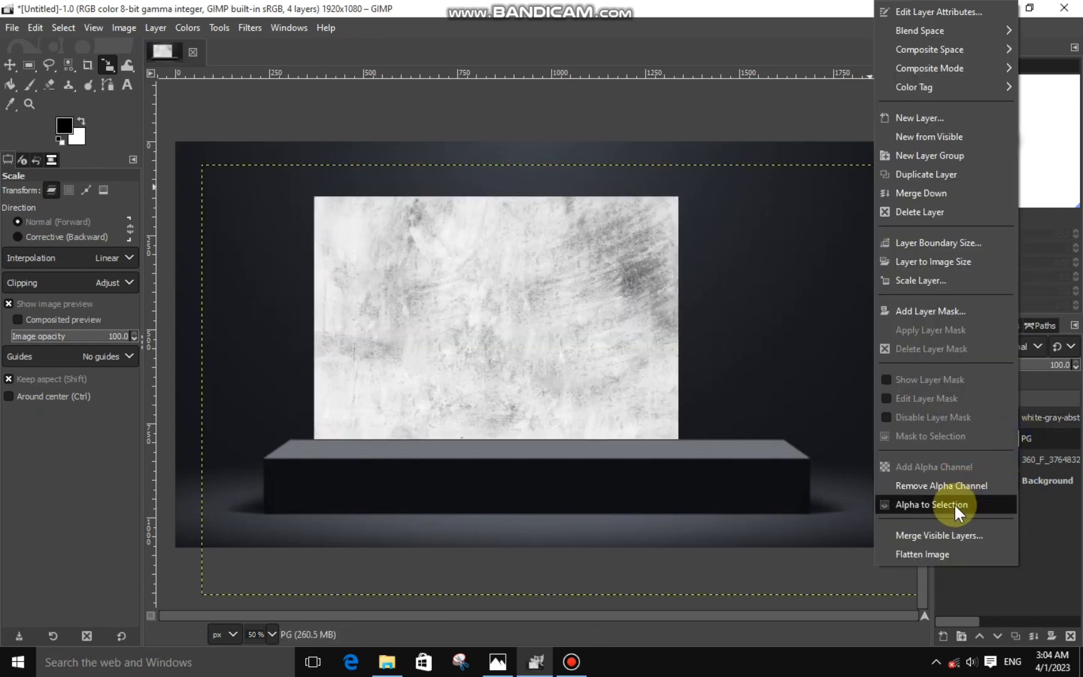
pyautogui.click(953, 504)
pyautogui.click(1024, 415)
pyautogui.click(63, 28)
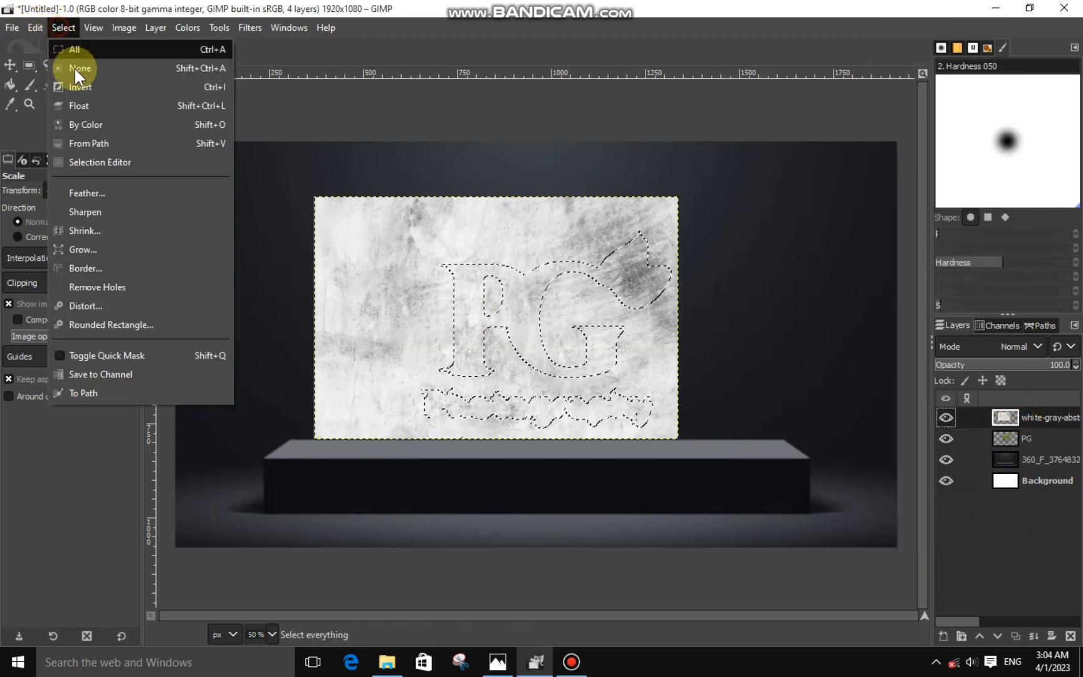
pyautogui.click(84, 87)
pyautogui.rightClick(362, 241)
pyautogui.moveTo(406, 281)
pyautogui.click(529, 246)
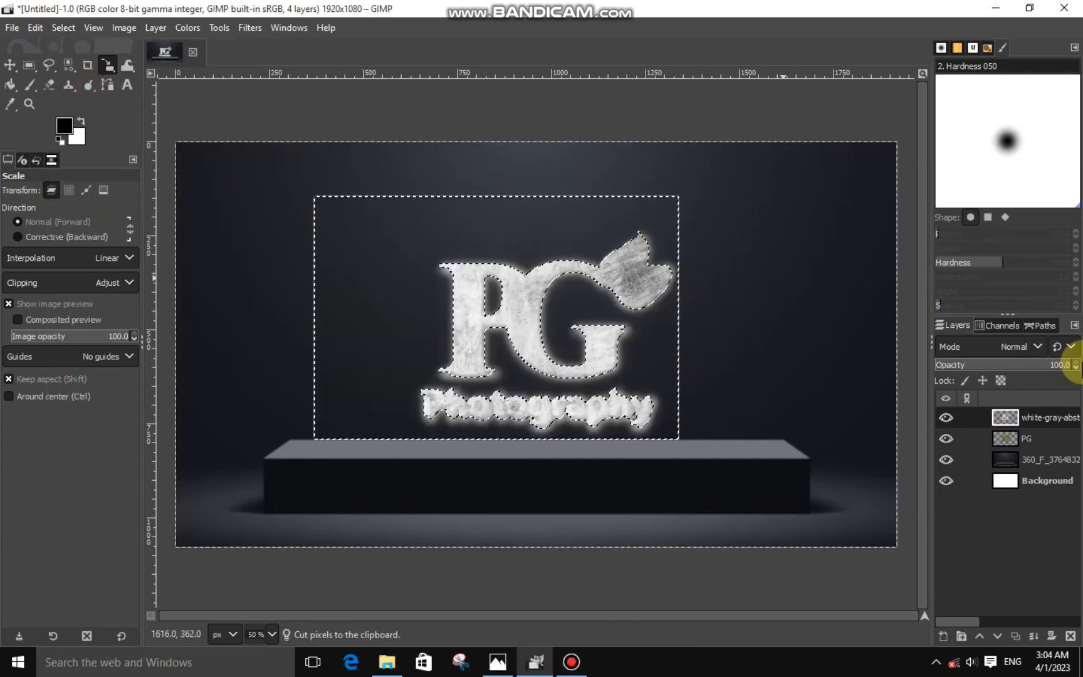
# - Set the gritty texture layer's blend mode to Overlay, clear the selection, and merge the layer down into PG
pyautogui.click(1003, 346)
pyautogui.click(986, 322)
pyautogui.click(64, 28)
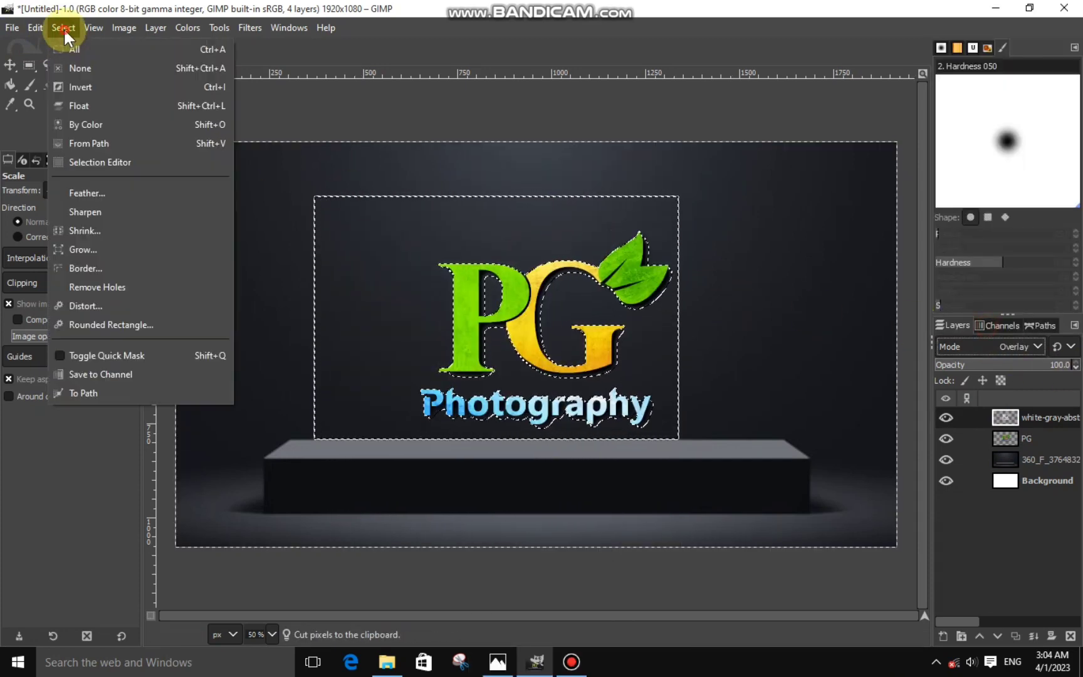
pyautogui.click(75, 67)
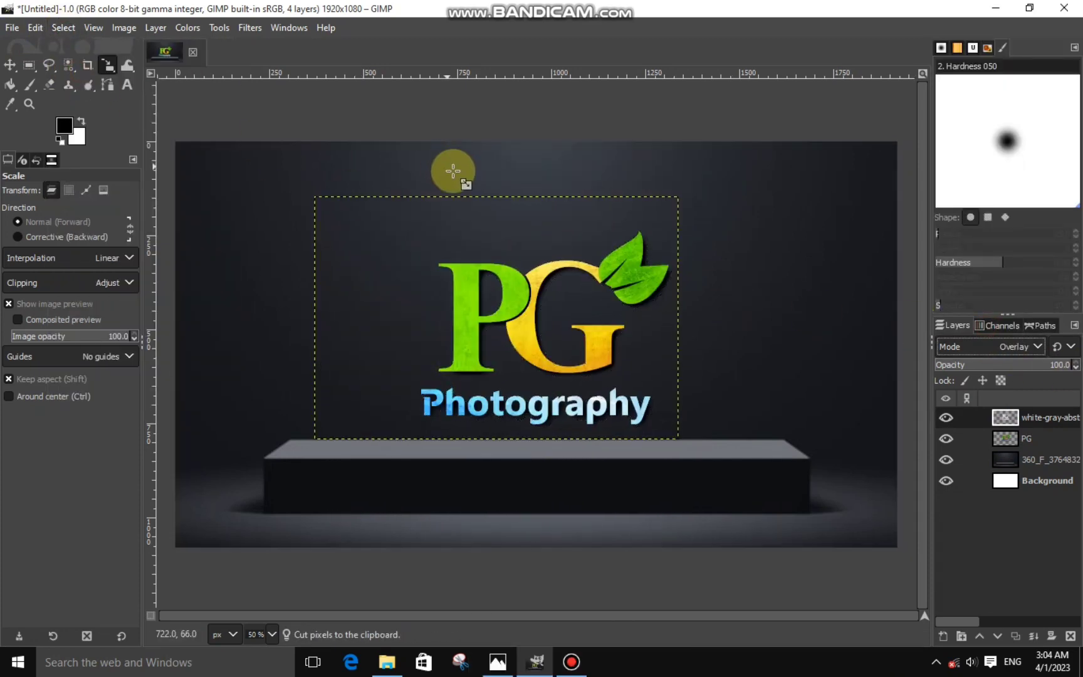
pyautogui.rightClick(1011, 418)
pyautogui.click(962, 198)
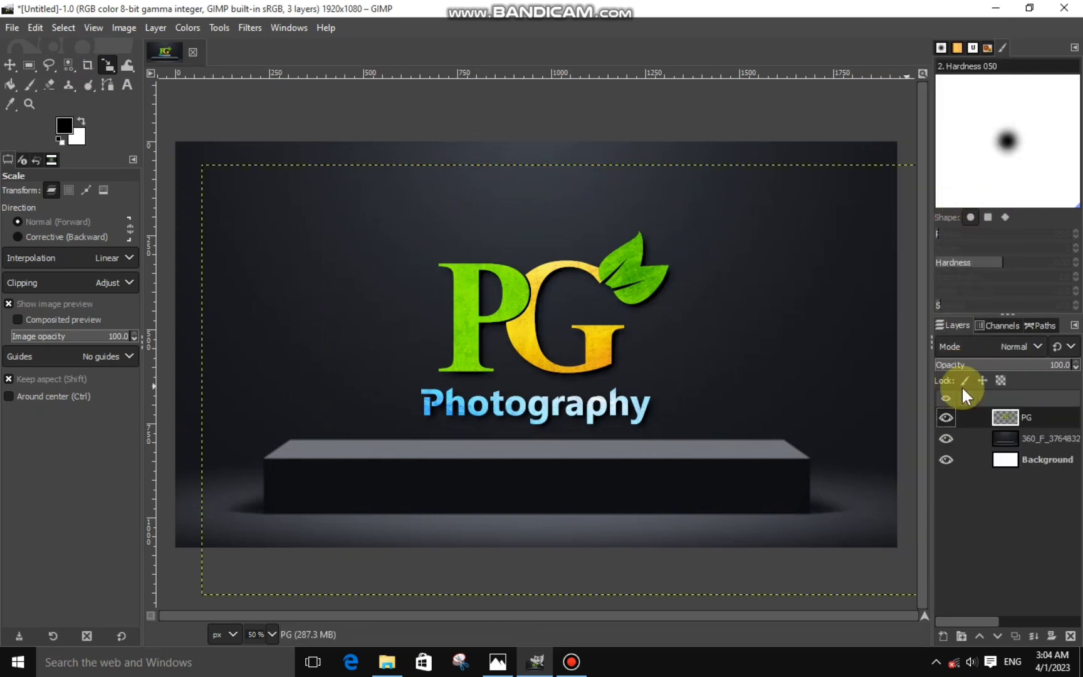